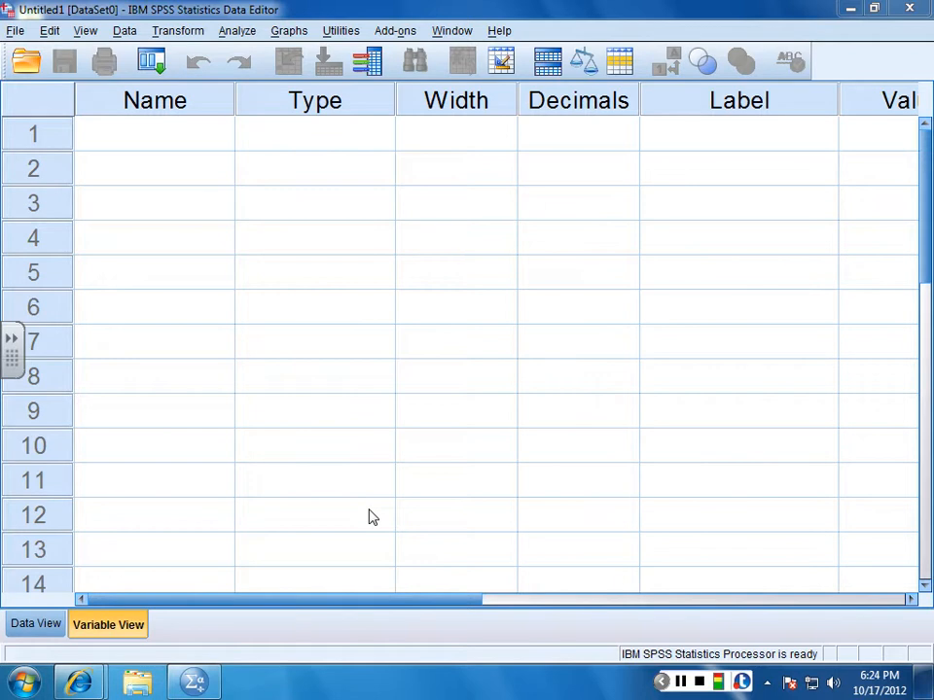
left_click(37, 625)
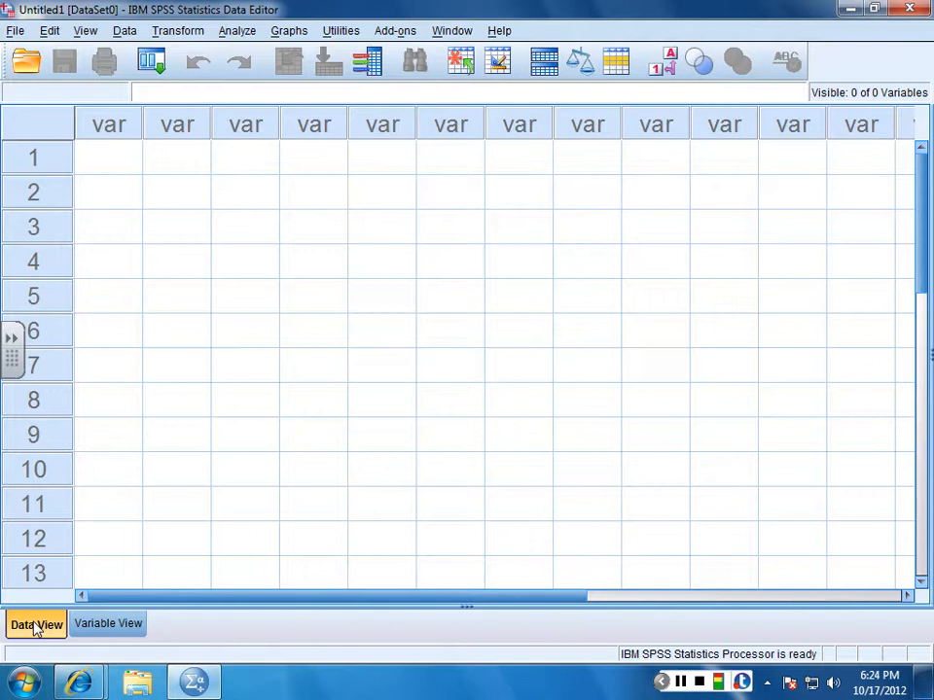
left_click(122, 633)
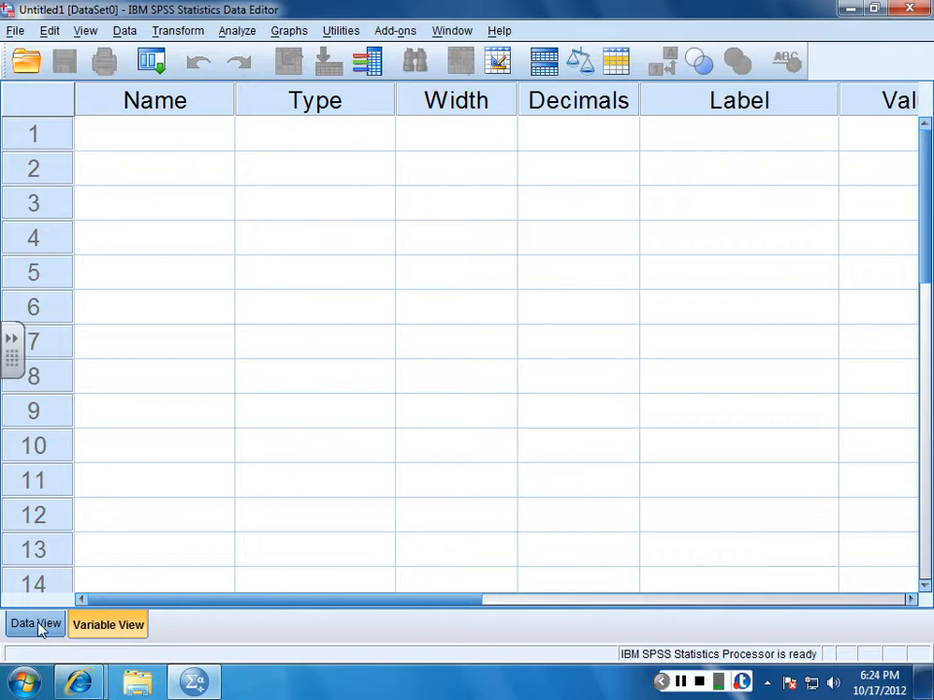
left_click(240, 36)
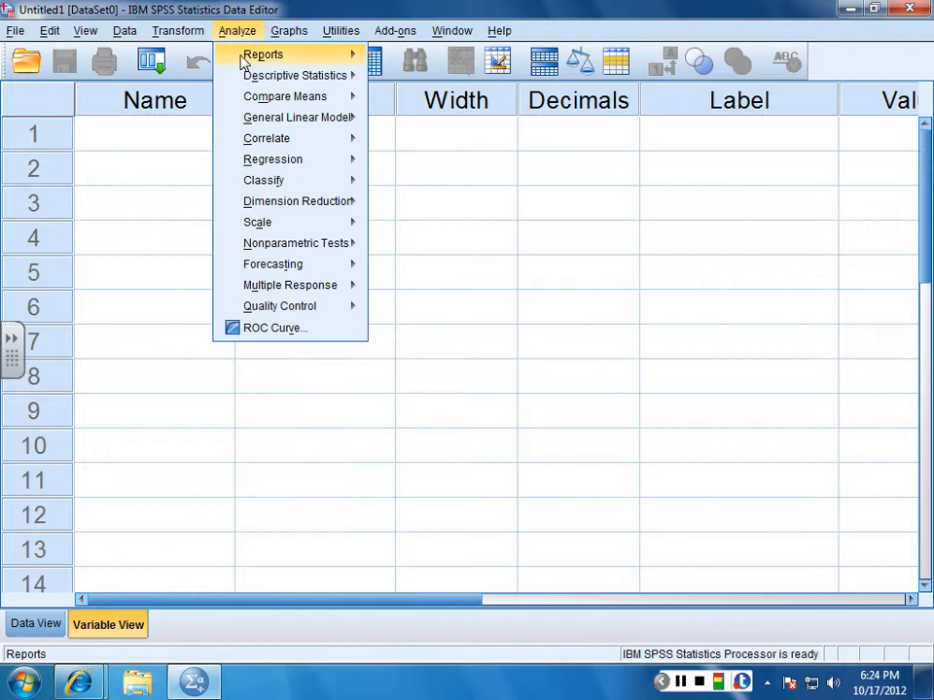
mouse_move(249, 81)
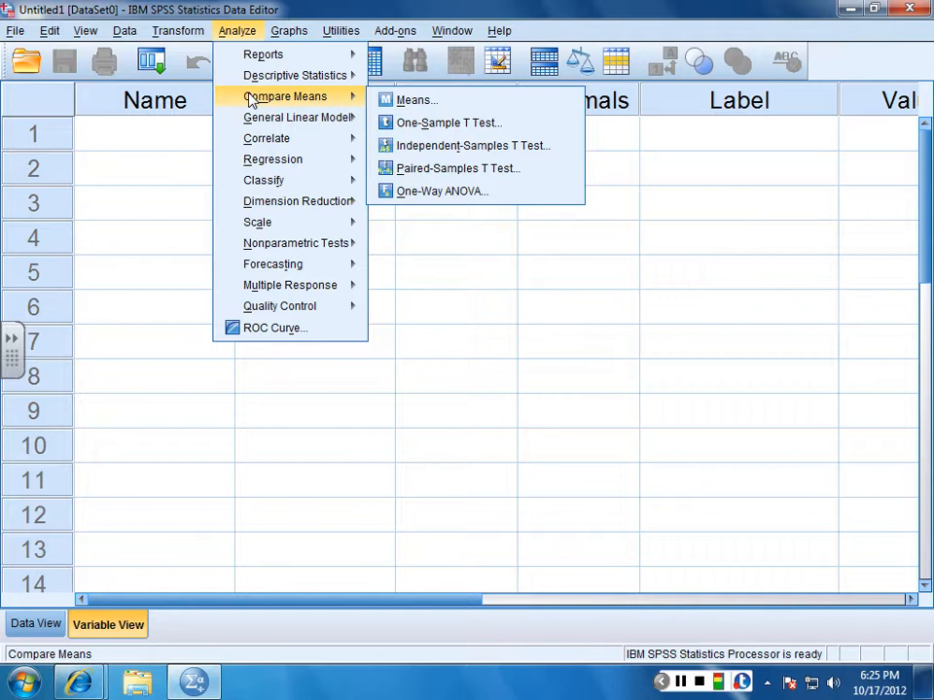
left_click(185, 459)
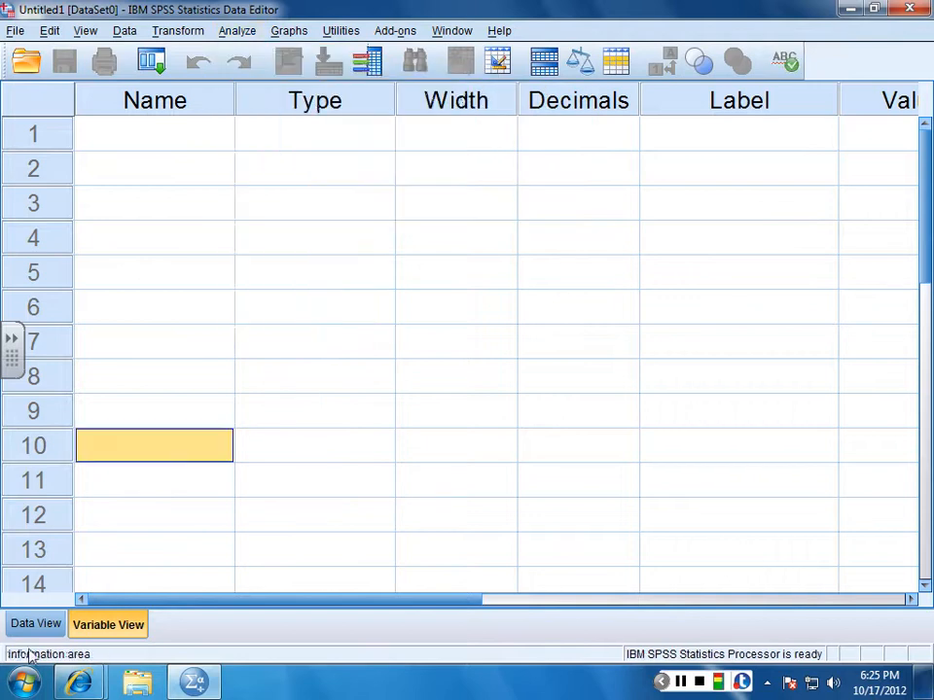
- Enter the scores 8, 9, 5, 6, 3, 4, 8, 7, 5 and 6 down the first data column, starting at case 1
left_click(29, 627)
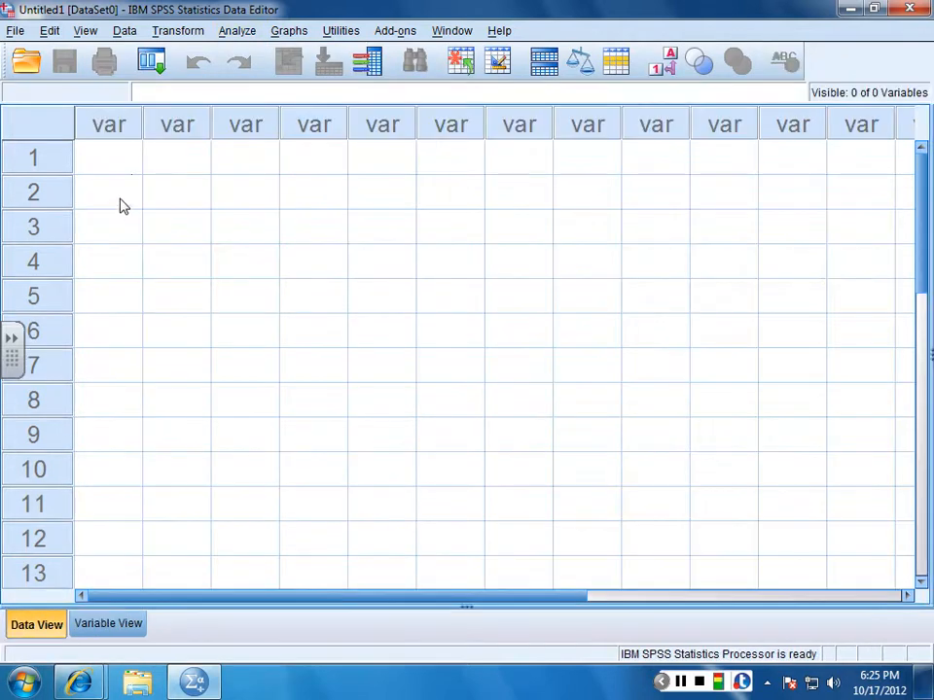
left_click(120, 161)
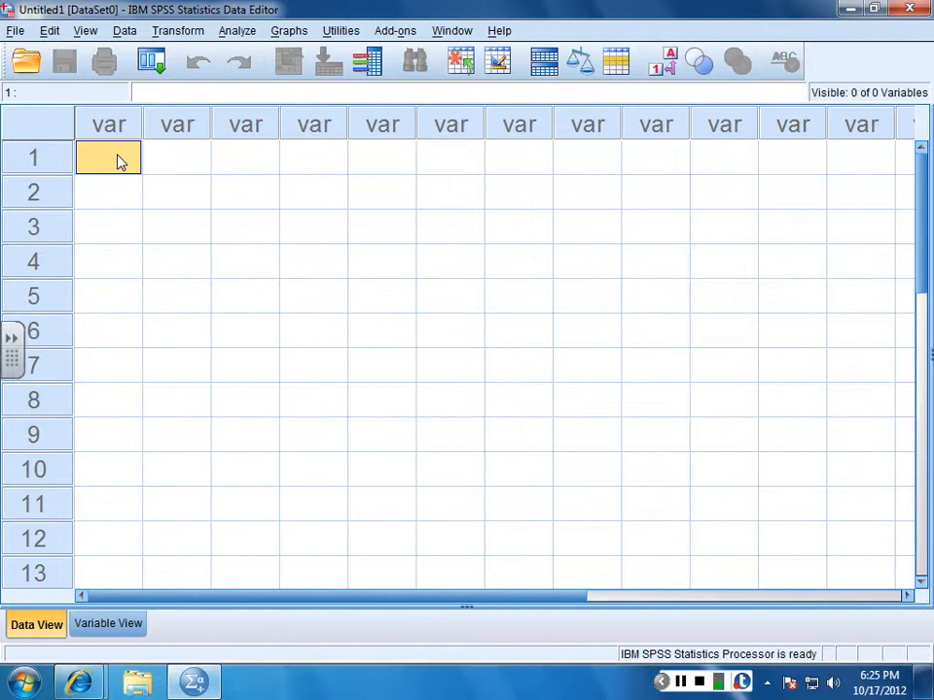
type("8")
key("Return")
type("9")
key("Return")
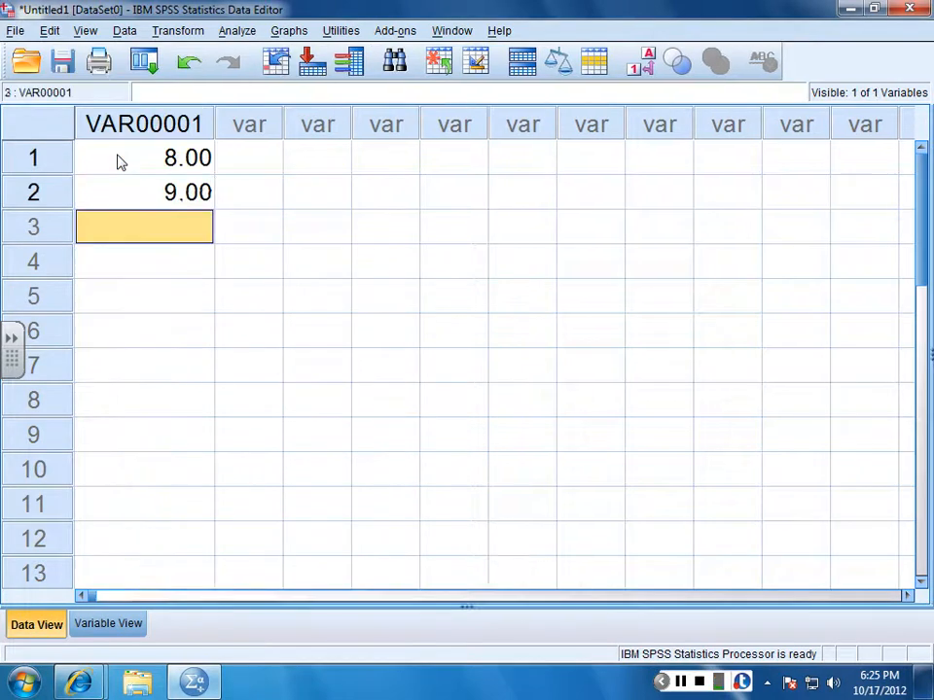
type("5")
key("Return")
type("6")
key("Return")
type("3")
key("Return")
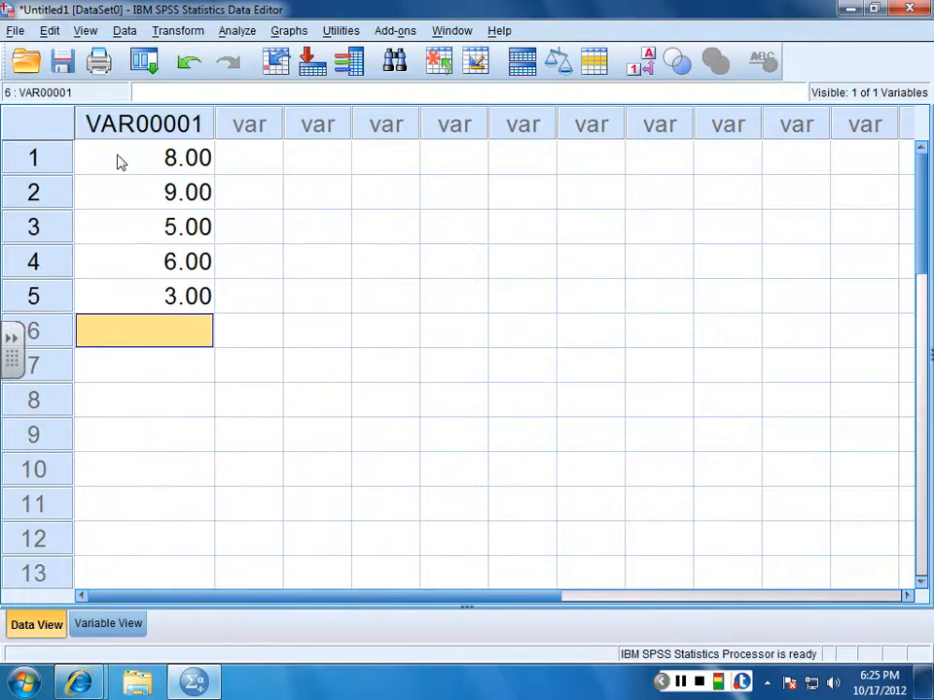
type("4")
key("Return")
type("8")
key("Return")
type("7")
key("Return")
type("5")
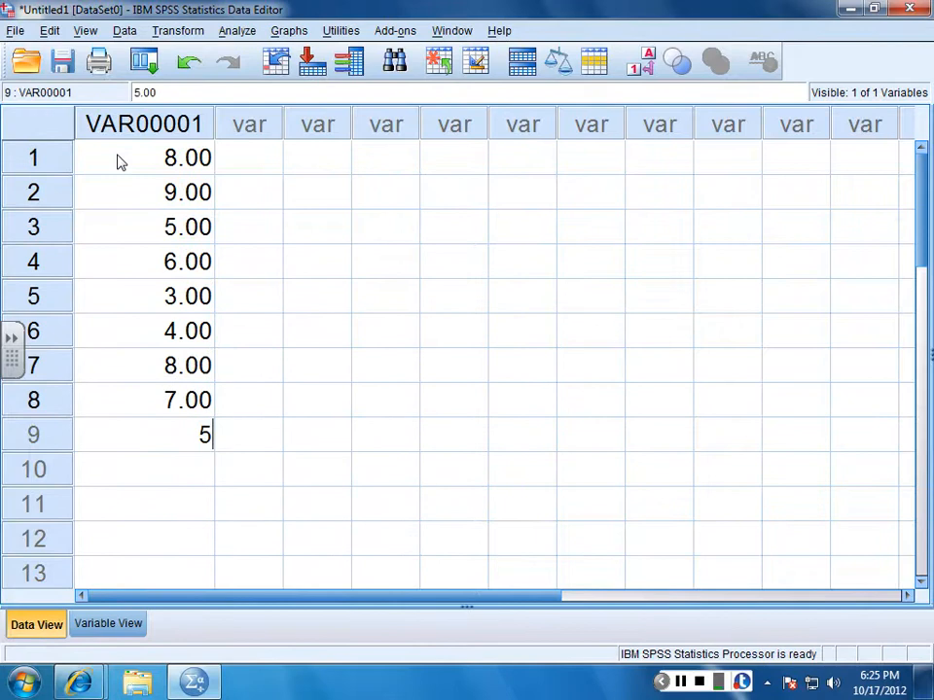
key("Return")
type("6")
key("Return")
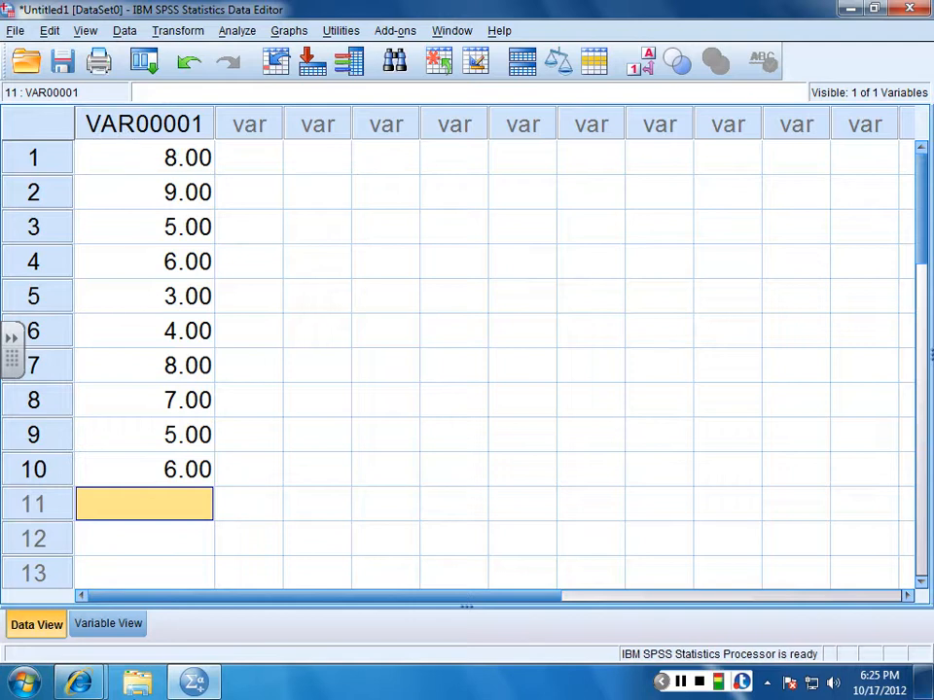
- Rename the first variable as x and give it the label "Score on Exam 1"
left_click(105, 625)
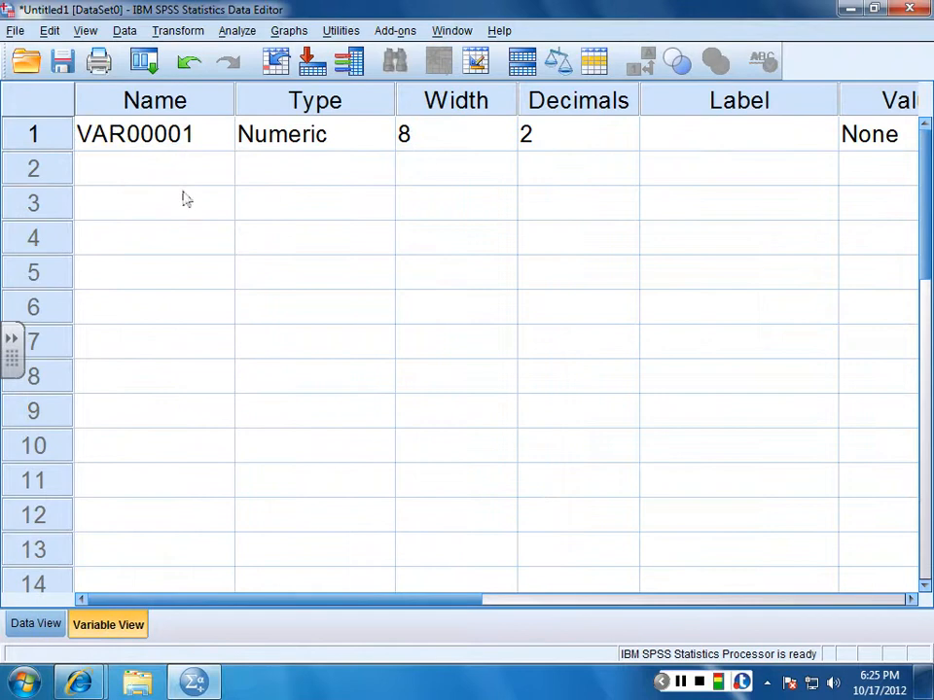
left_click(184, 144)
type("x")
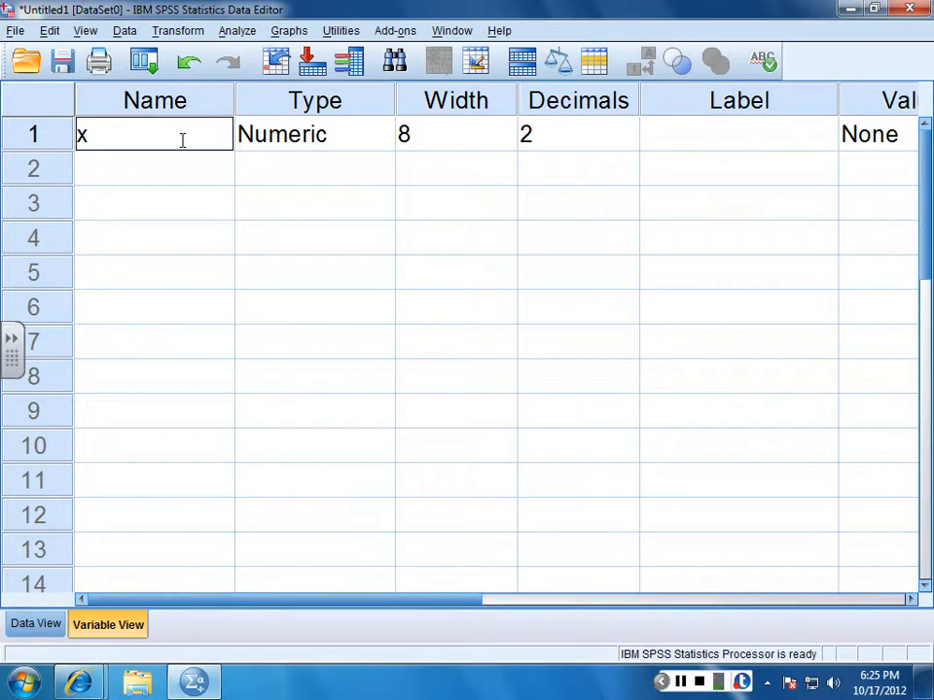
left_click(702, 144)
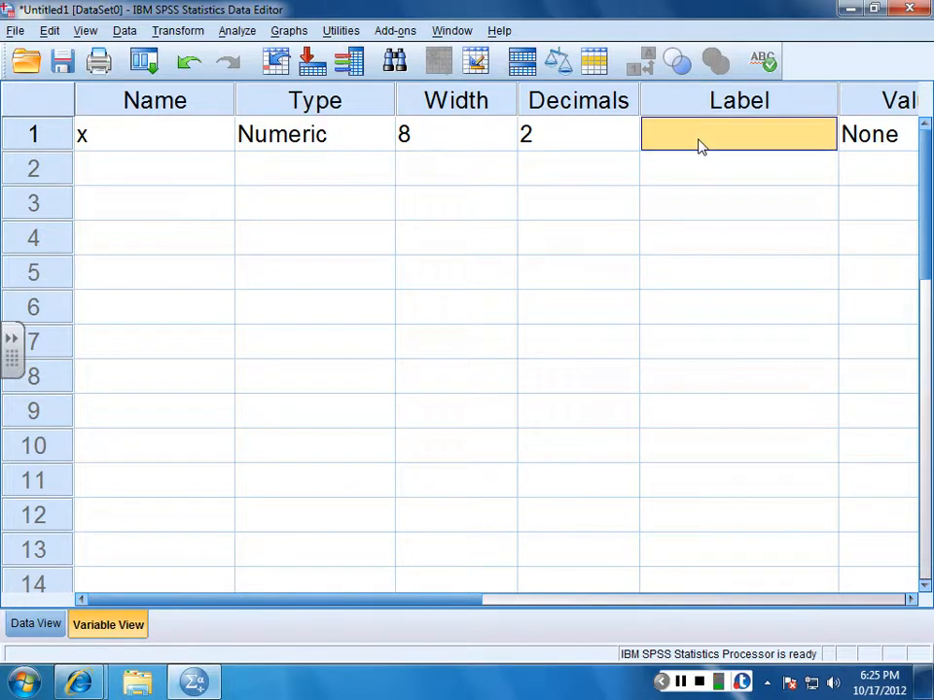
type("S")
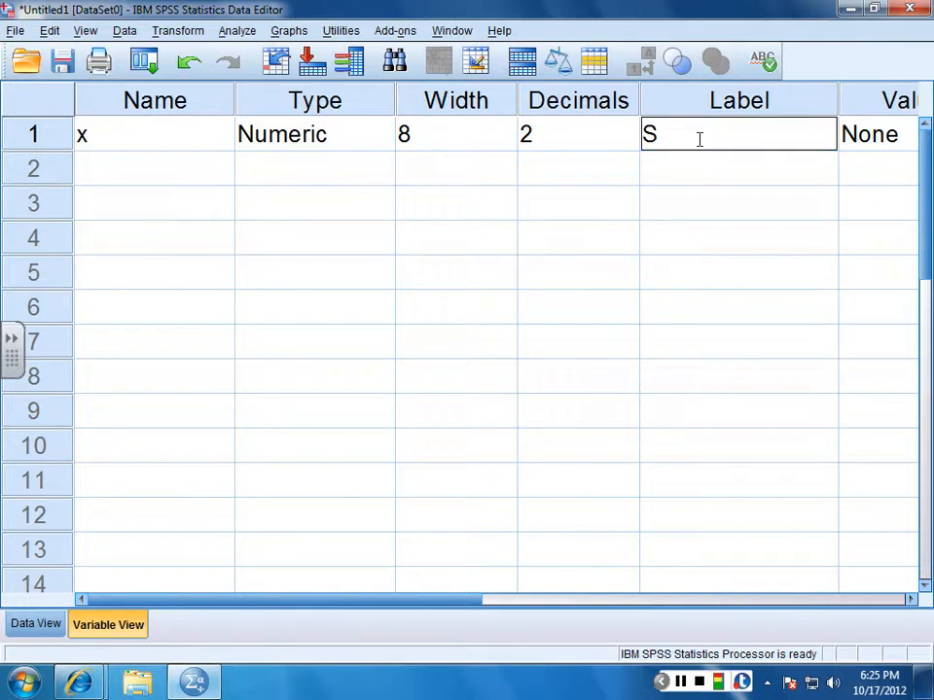
type("core on Exam 1")
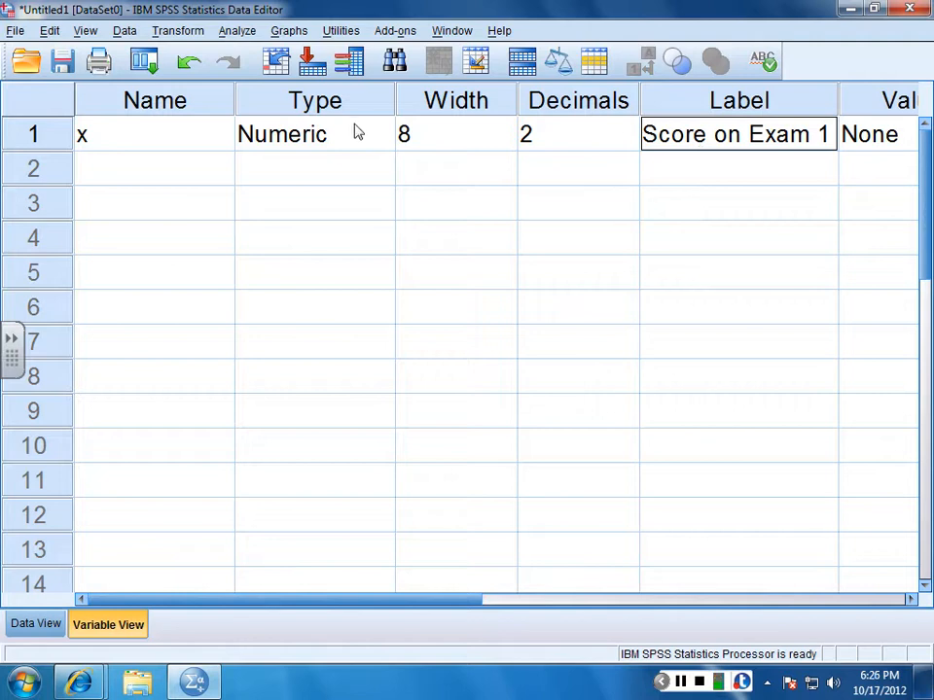
- Set up an Explore analysis on the data with Score on Exam 1 as the dependent variable
left_click(39, 632)
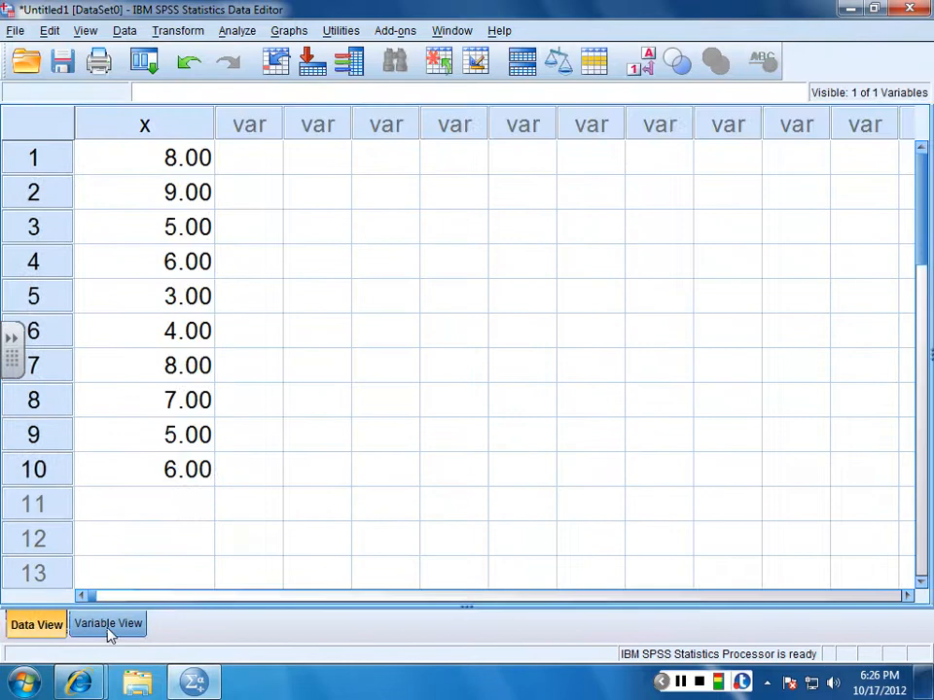
left_click(107, 627)
left_click(29, 630)
left_click(237, 35)
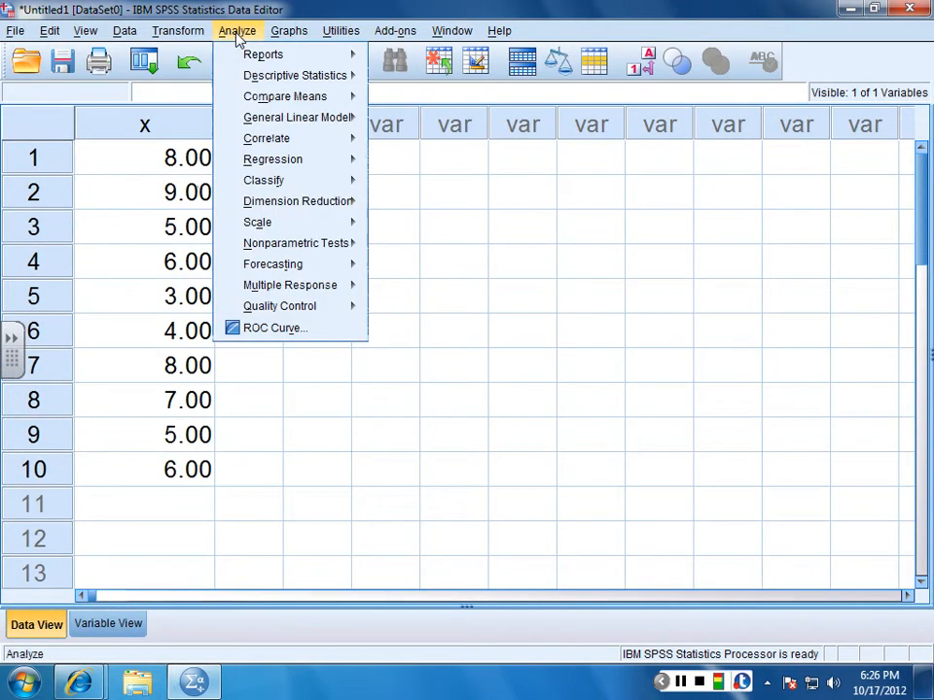
mouse_move(235, 75)
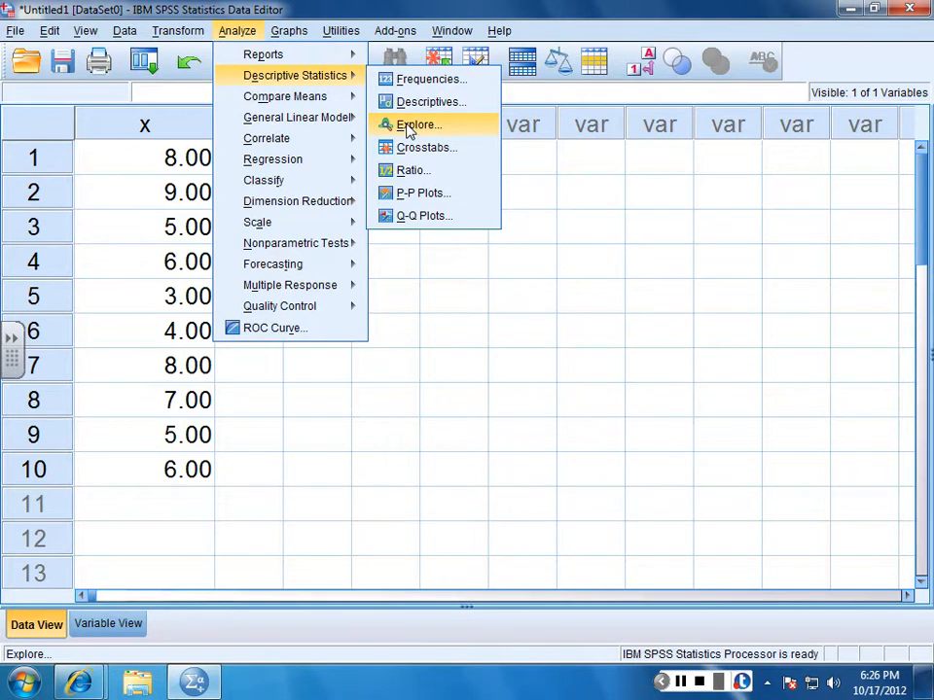
left_click(409, 133)
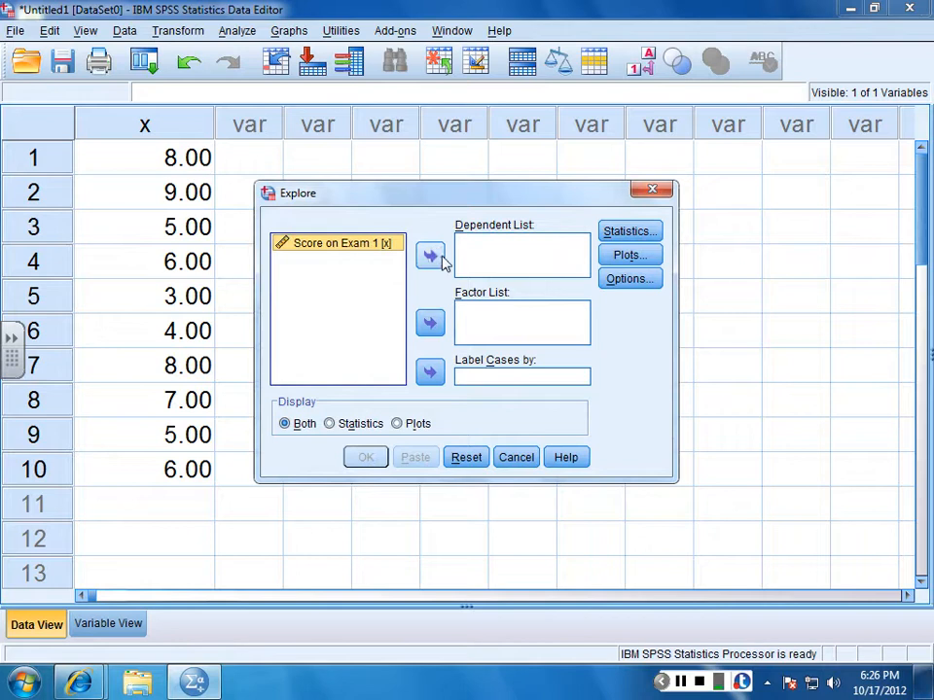
left_click(429, 257)
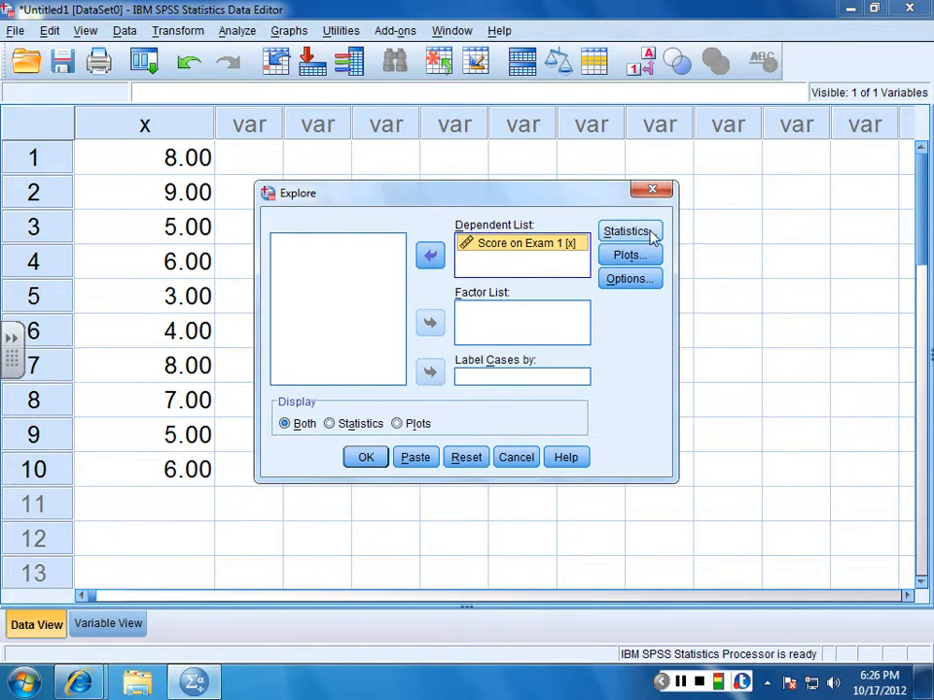
- Add a histogram to the Explore plots alongside the stem-and-leaf plot
left_click(635, 258)
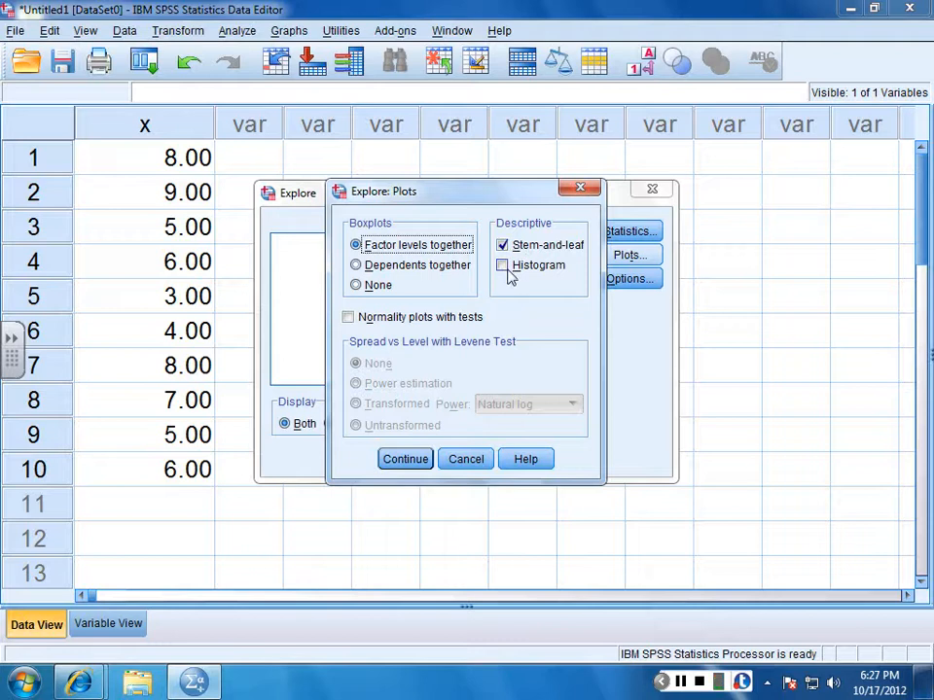
left_click(521, 266)
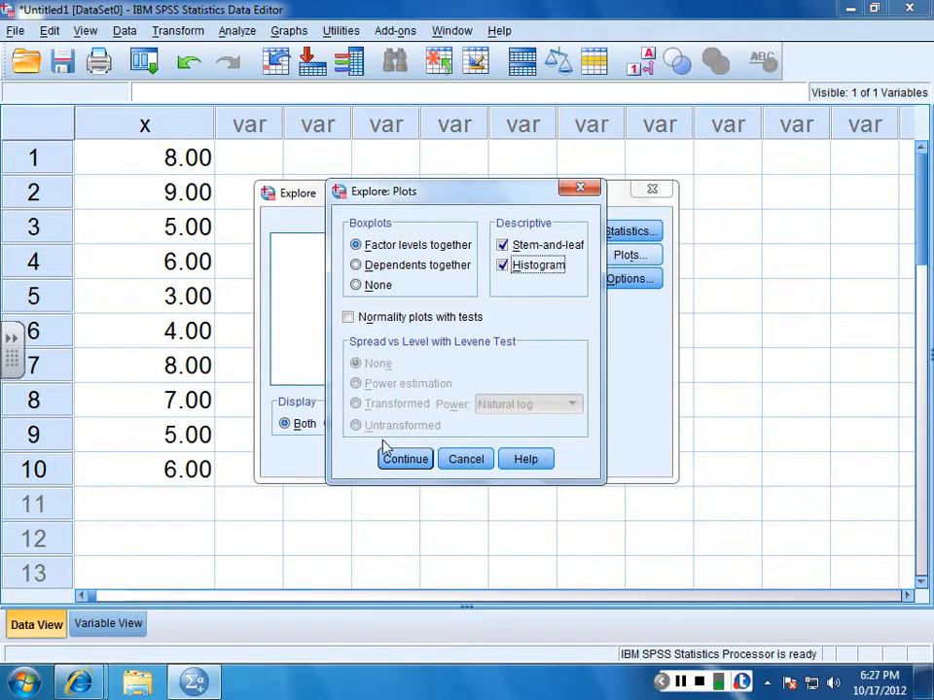
left_click(418, 458)
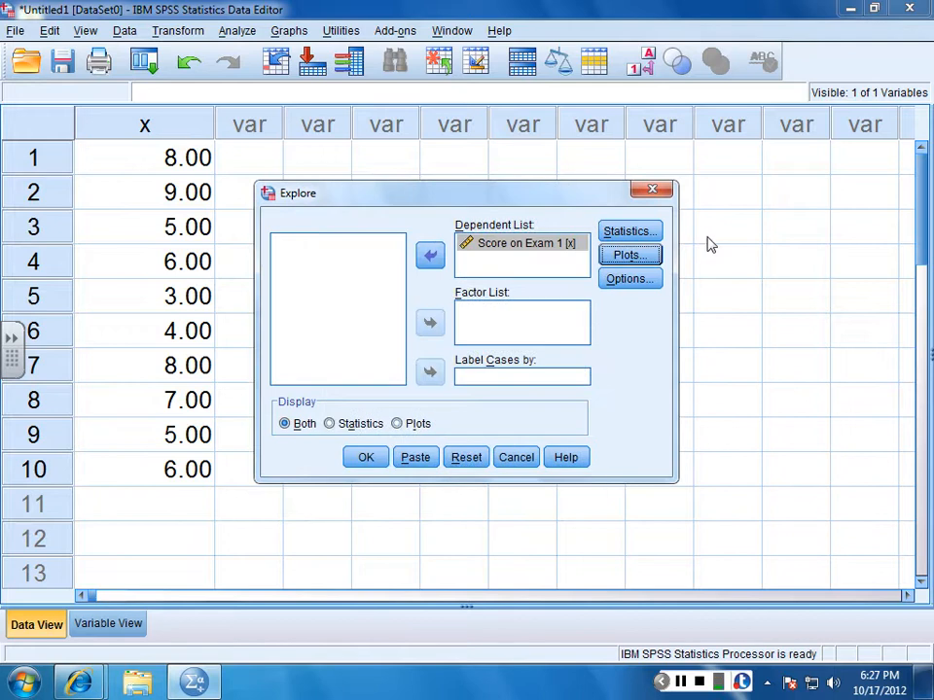
- Accept the Descriptives statistics with a 95% confidence interval for the mean and run the Explore analysis
left_click(647, 235)
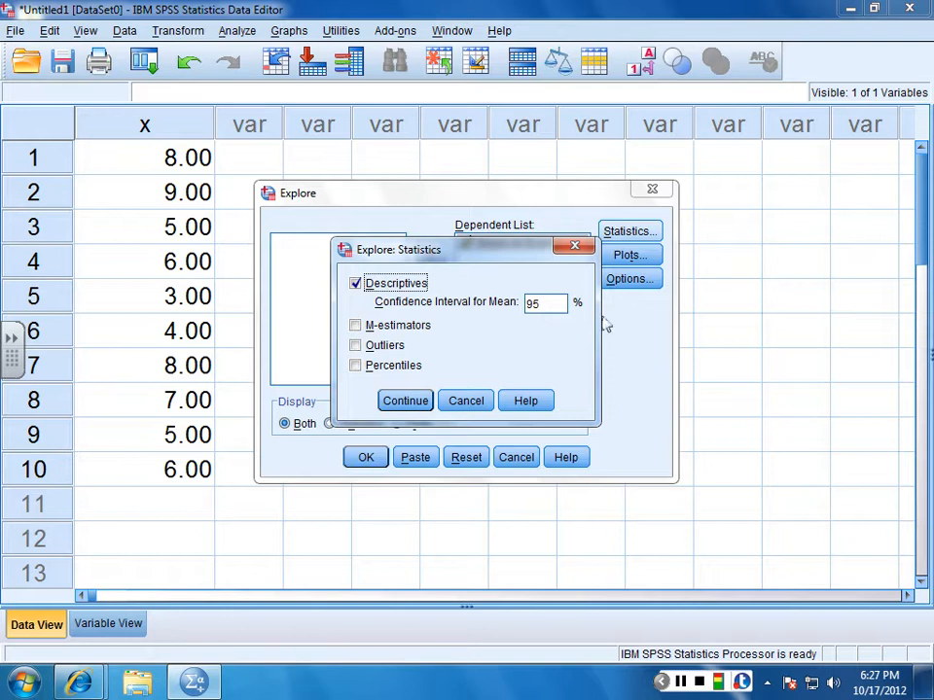
left_click(415, 402)
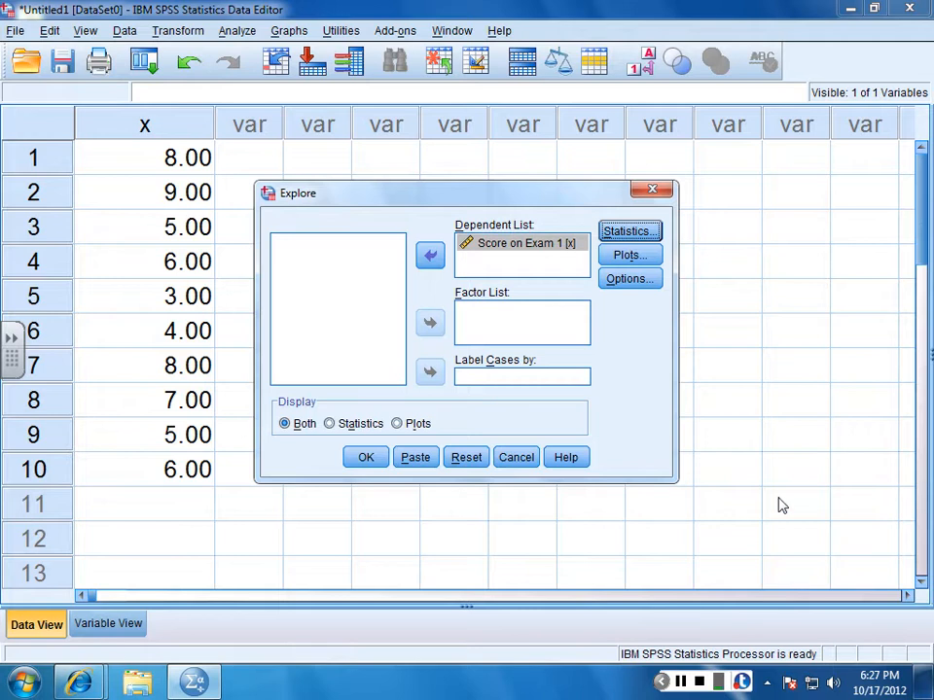
left_click(375, 458)
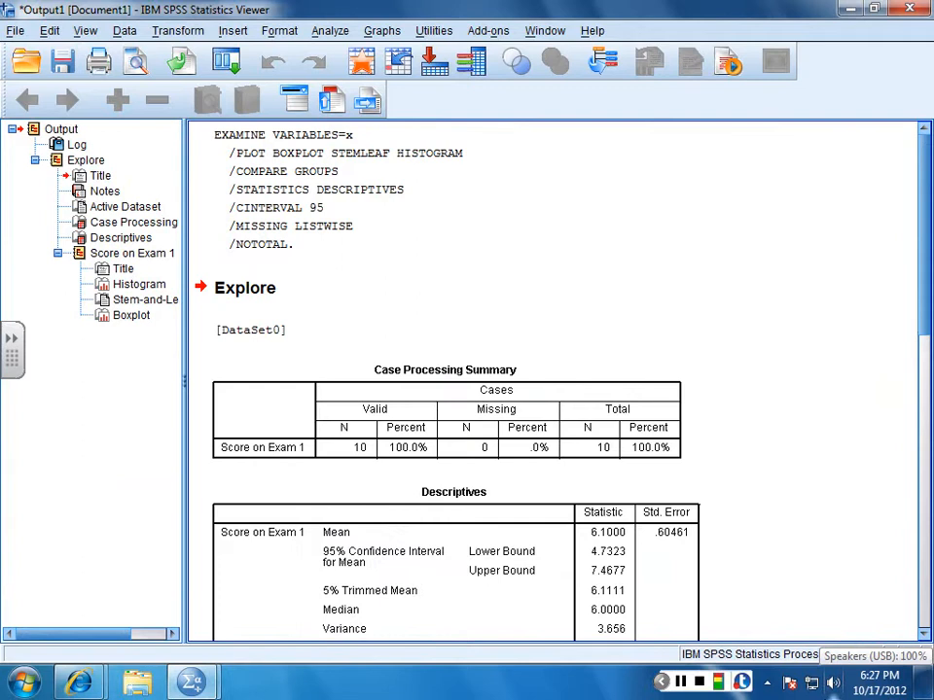
- Review the Explore output for Score on Exam 1: the descriptives table, histogram, stem-and-leaf plot and boxplot
scroll(752, 519, "down", 3)
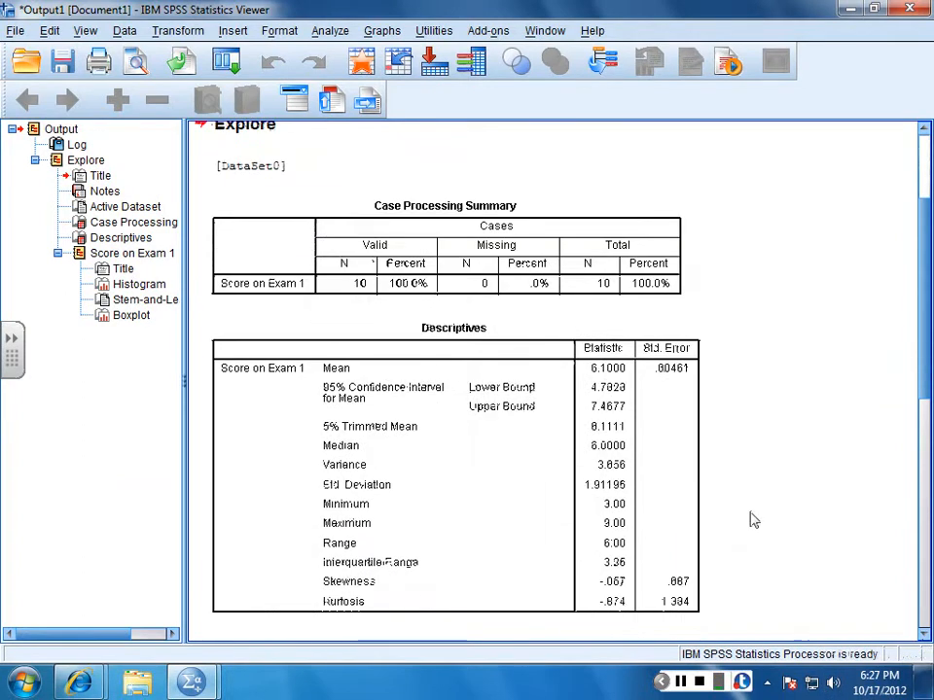
scroll(752, 518, "down", 2)
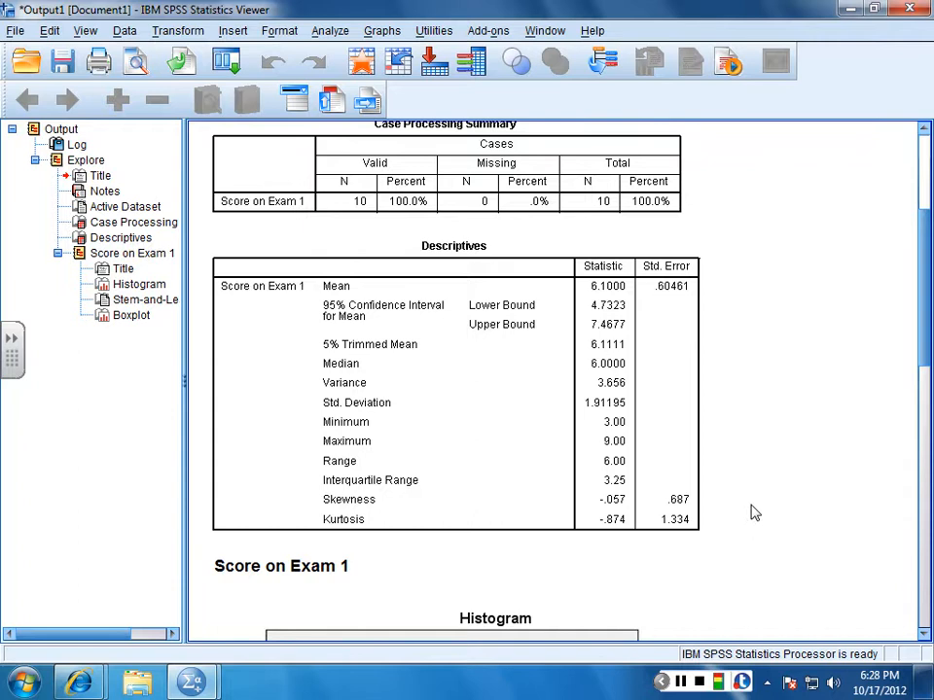
scroll(757, 510, "down", 5)
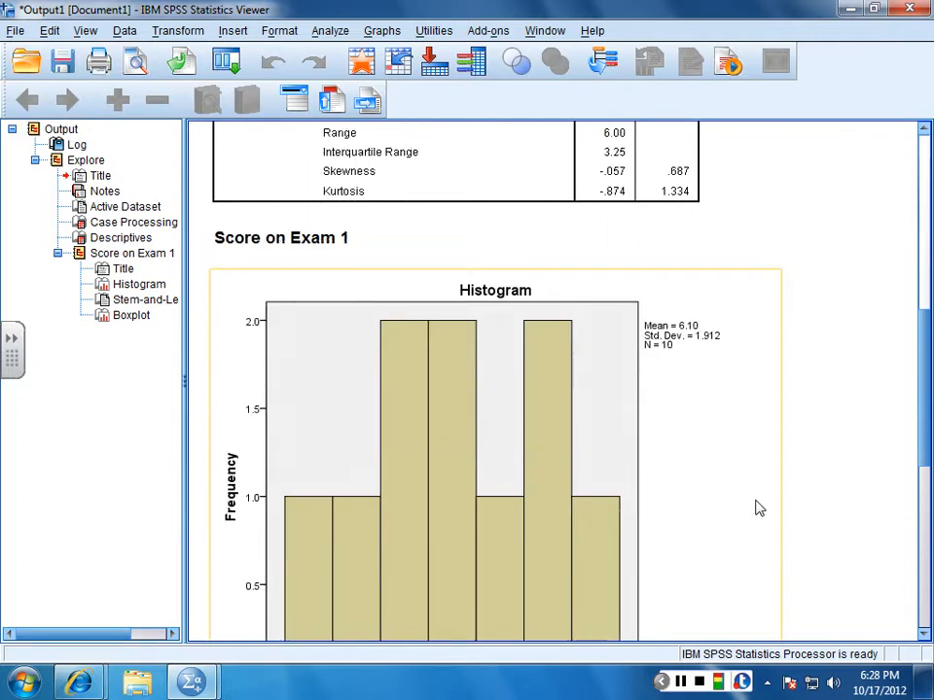
scroll(758, 508, "down", 6)
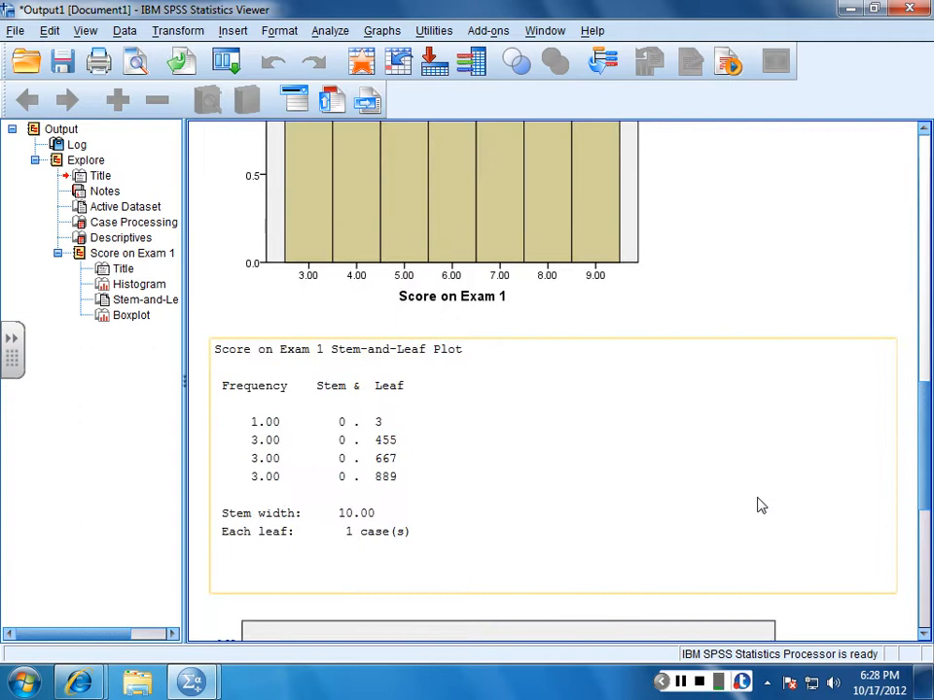
scroll(761, 505, "down", 7)
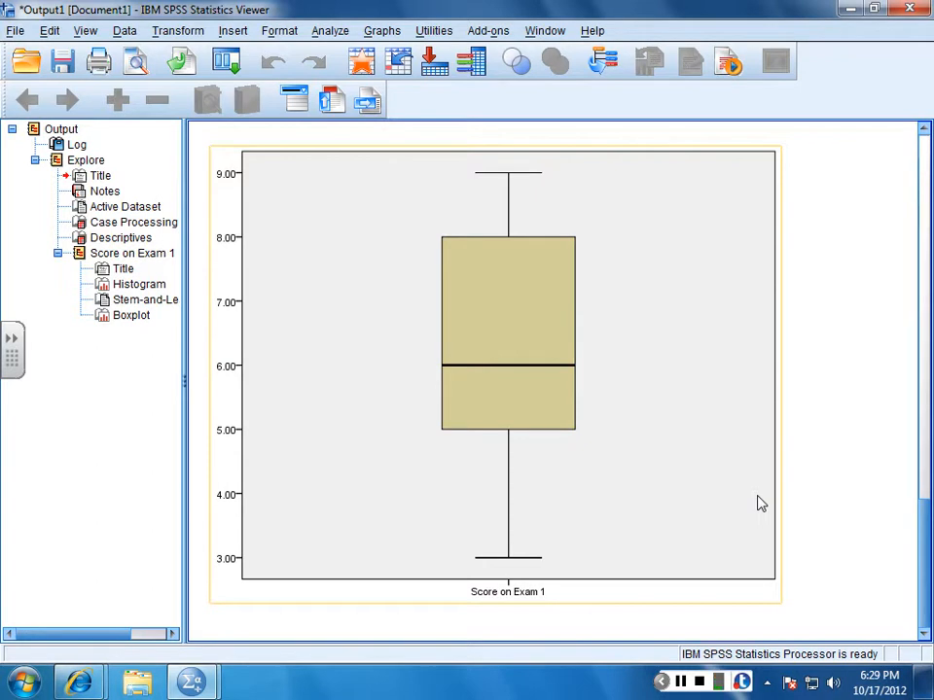
- Open the Score on Exam 1 boxplot in the Chart Editor and move the editor window so the whole chart fits on screen
left_click(676, 264)
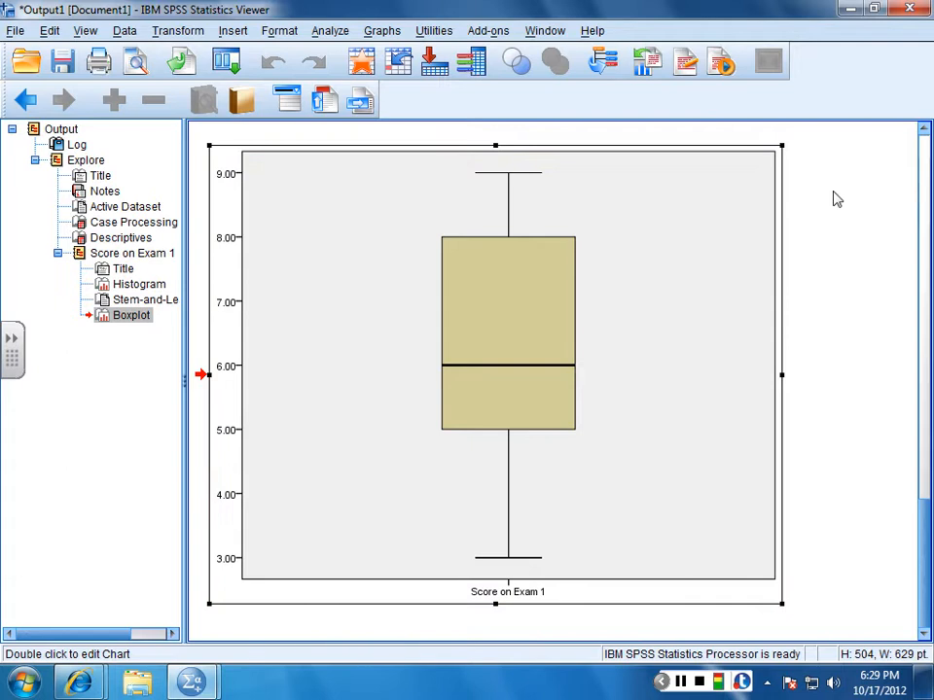
double_click(667, 220)
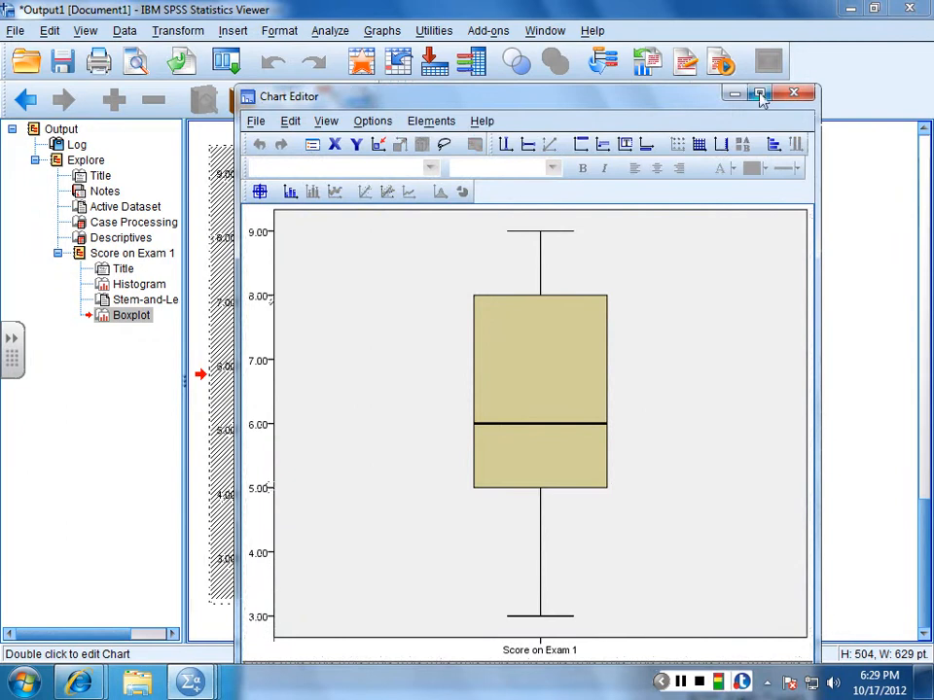
left_click_drag(659, 97, 560, 14)
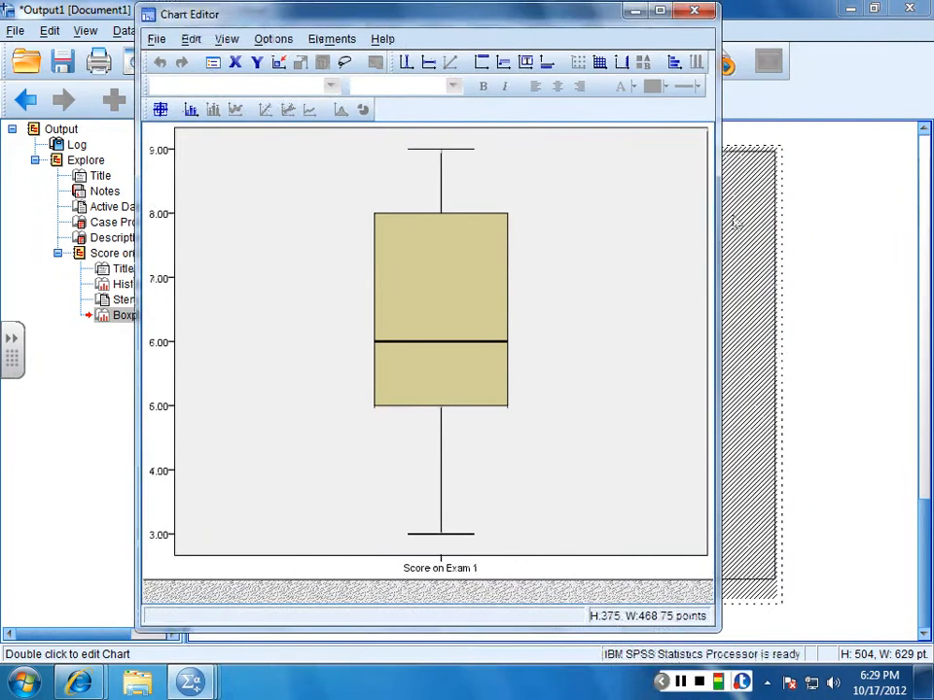
- Change the fill color of the box in the Score on Exam 1 boxplot to white
double_click(442, 265)
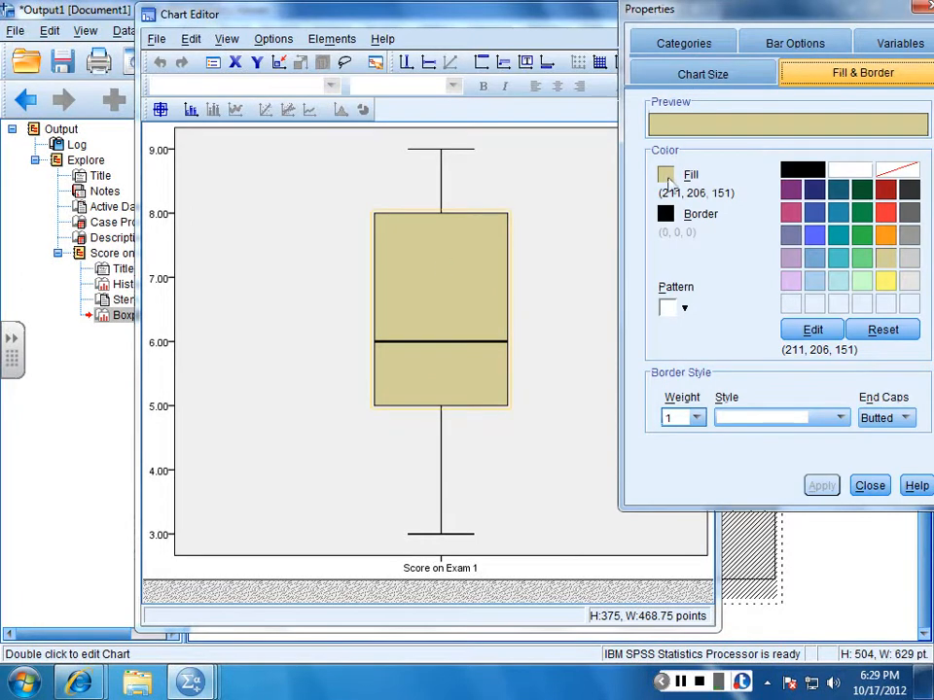
left_click(848, 177)
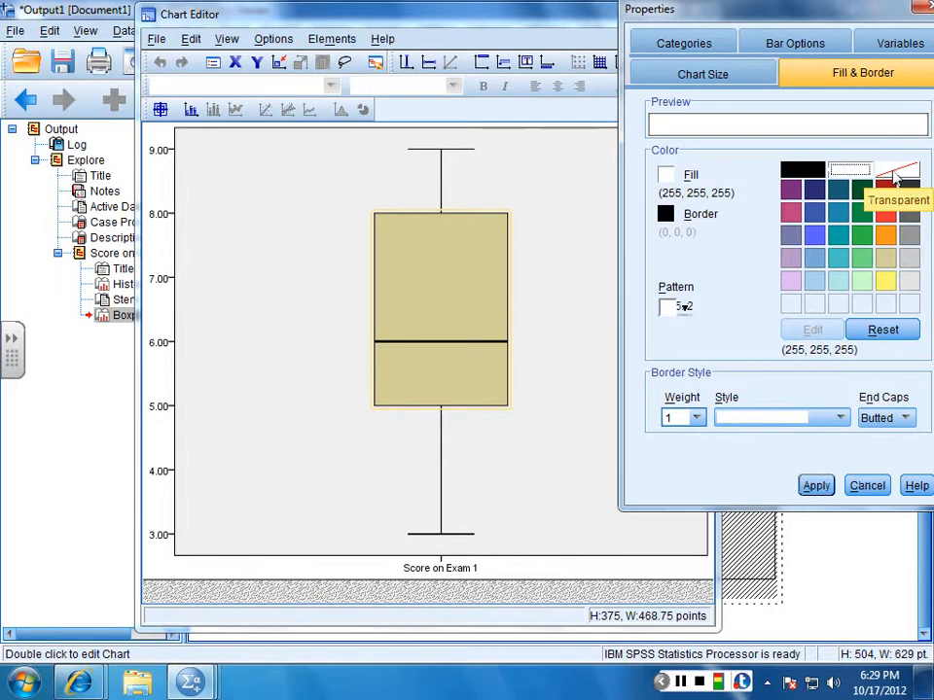
left_click(817, 486)
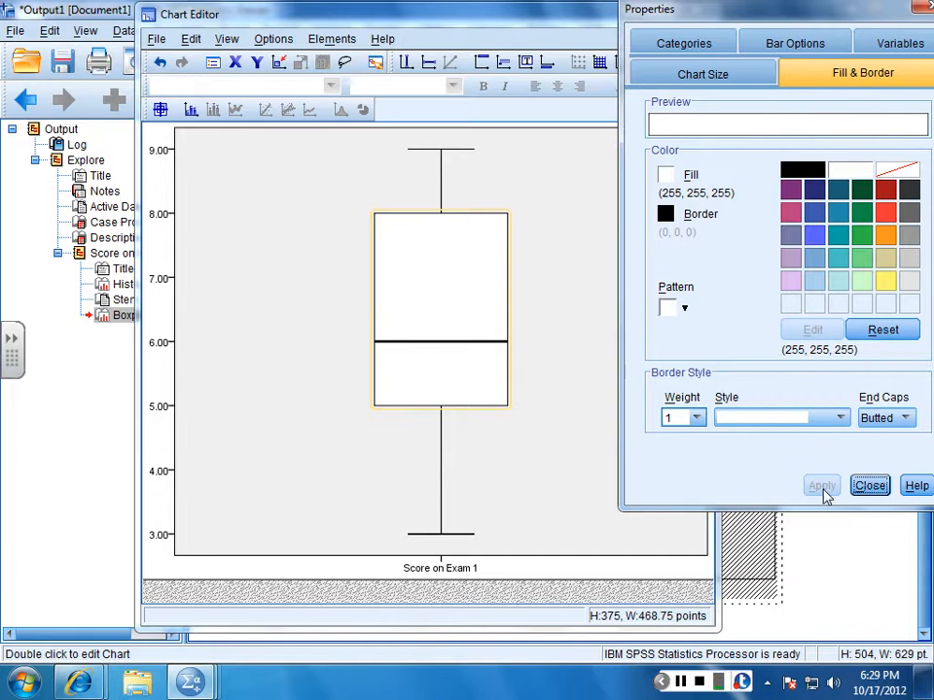
- Change the boxplot's plot area background fill to white and close the chart properties
left_click(256, 194)
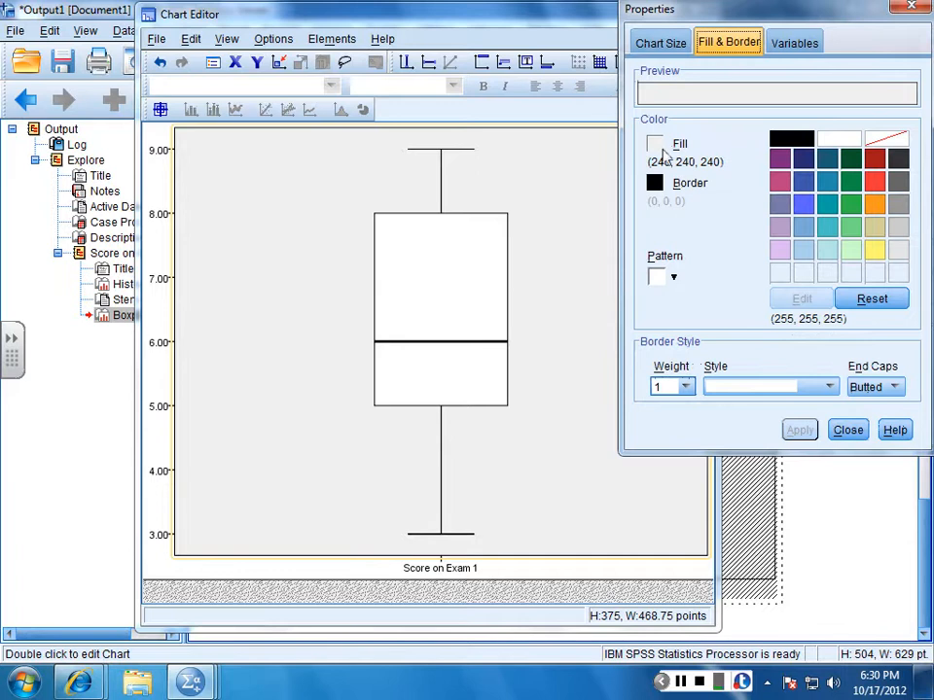
left_click(831, 142)
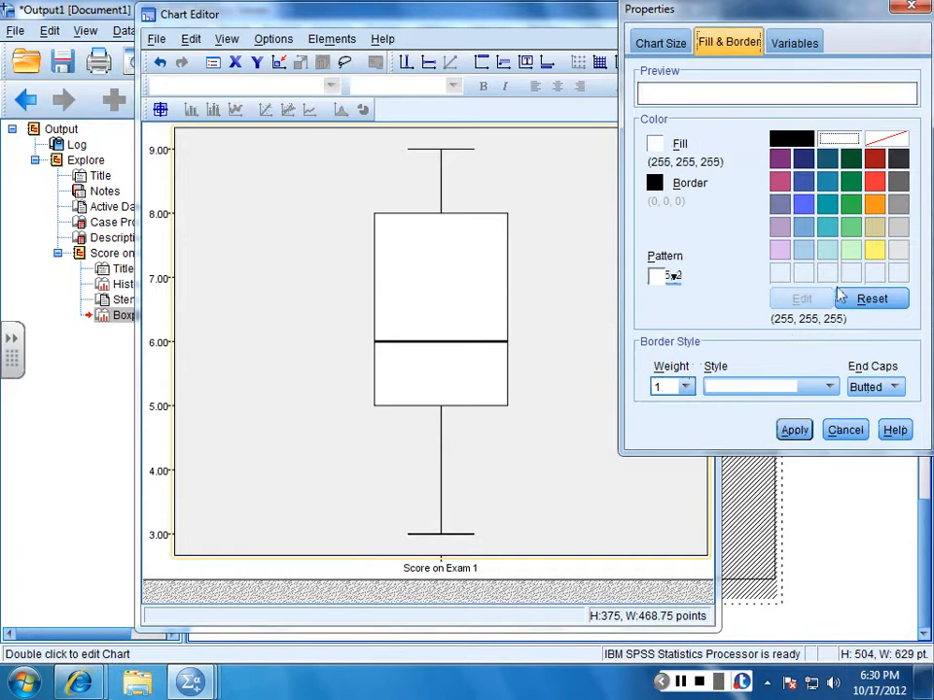
left_click(792, 432)
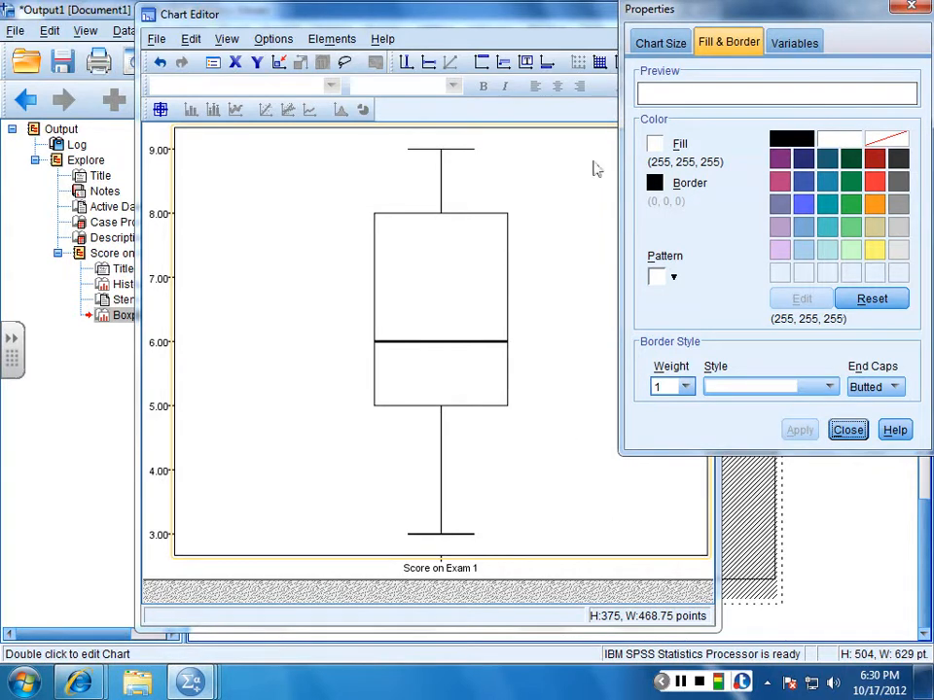
left_click(911, 7)
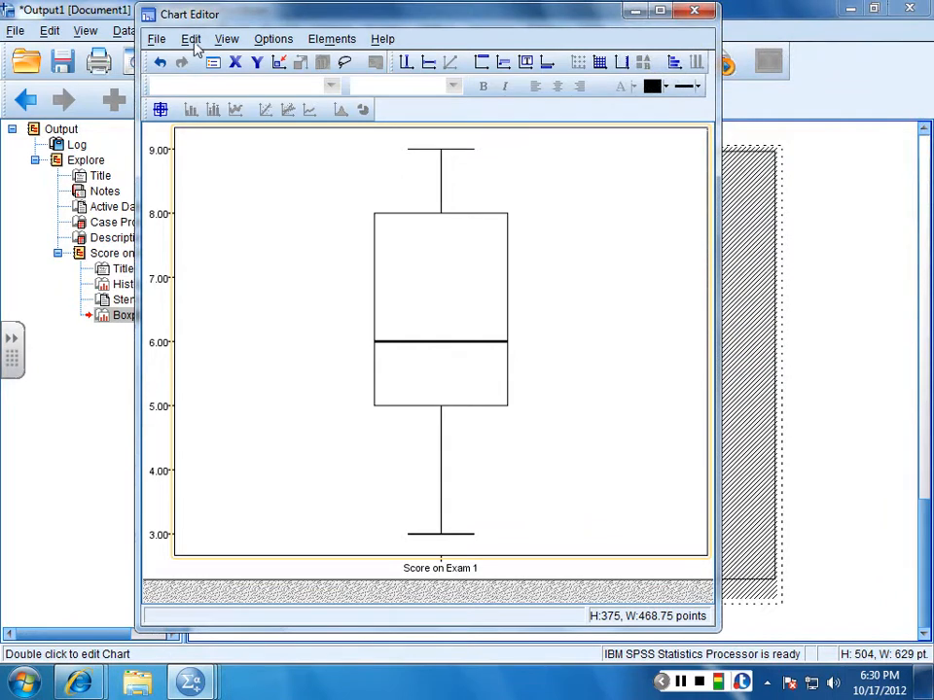
- Transpose the boxplot to a horizontal layout and close the Chart Editor to return to the output
left_click(271, 41)
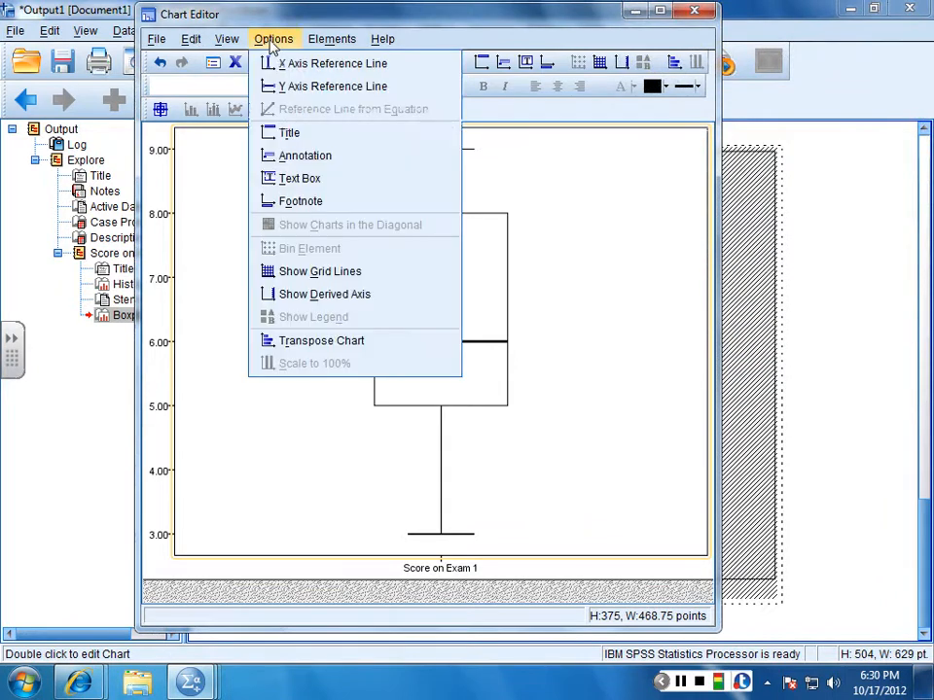
left_click(322, 342)
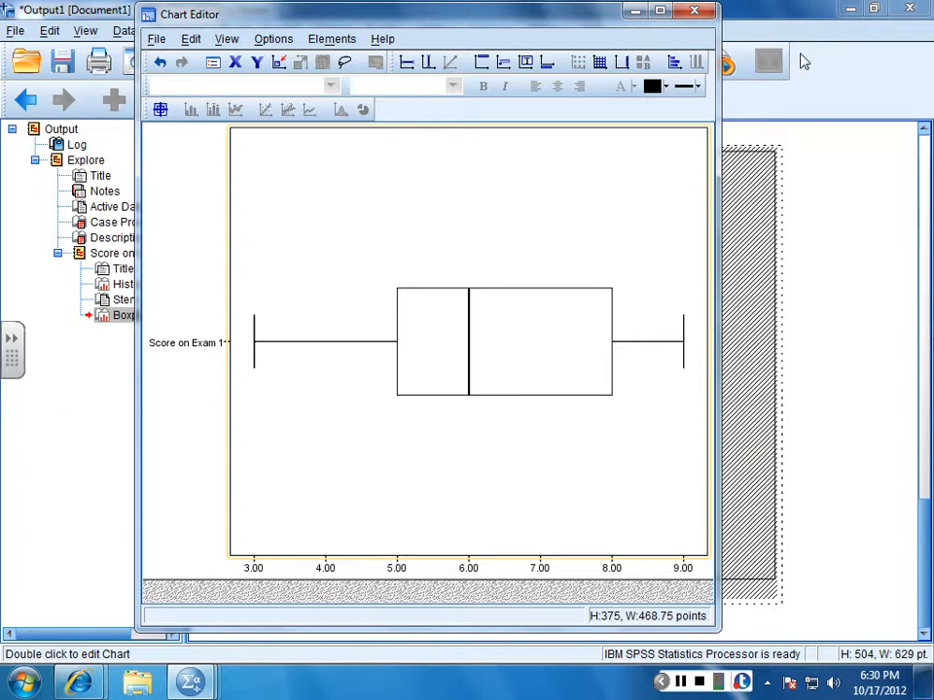
left_click(694, 12)
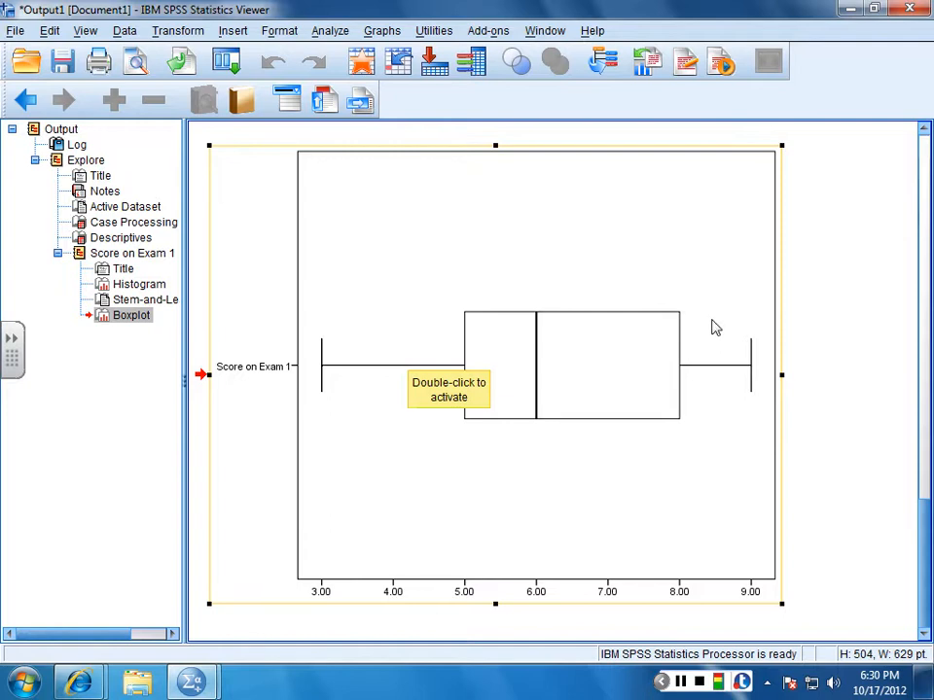
left_click(871, 348)
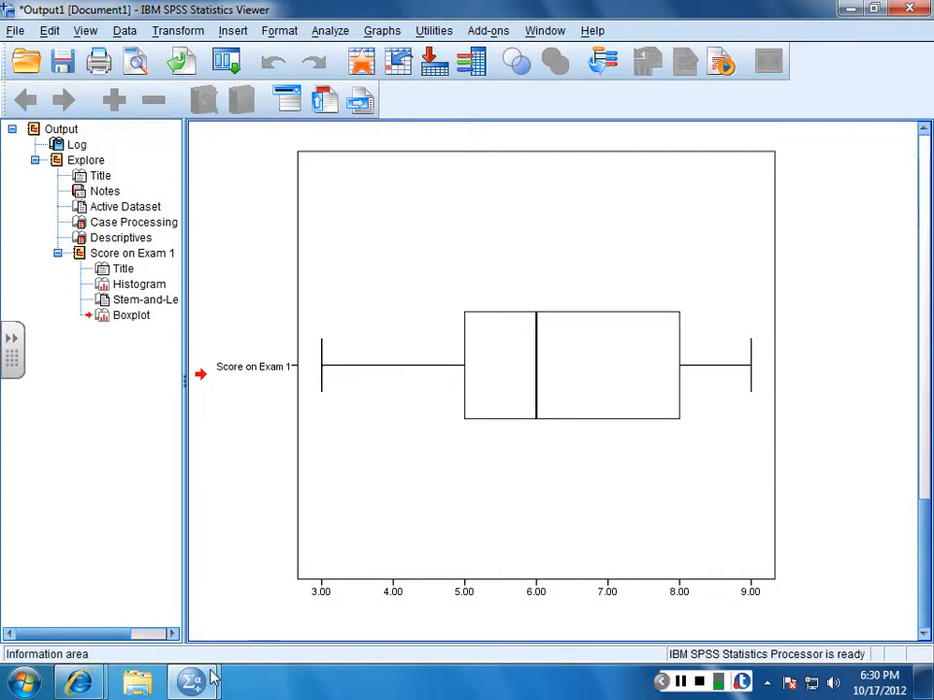
- Return to the dataset and add the scores 22 and 9 to variable x in rows 11 and 12
mouse_move(216, 689)
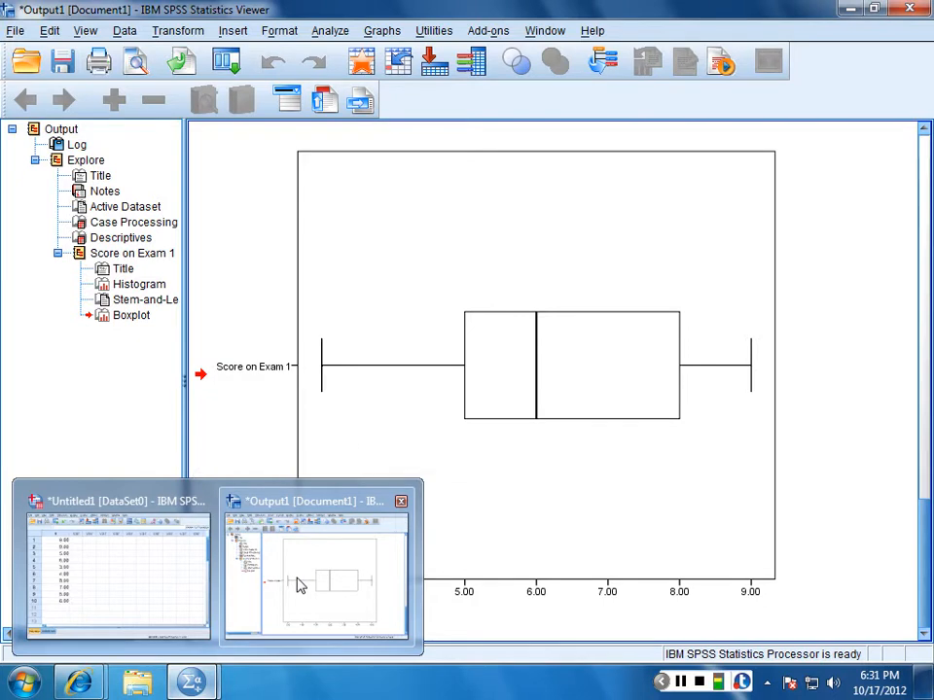
left_click(94, 574)
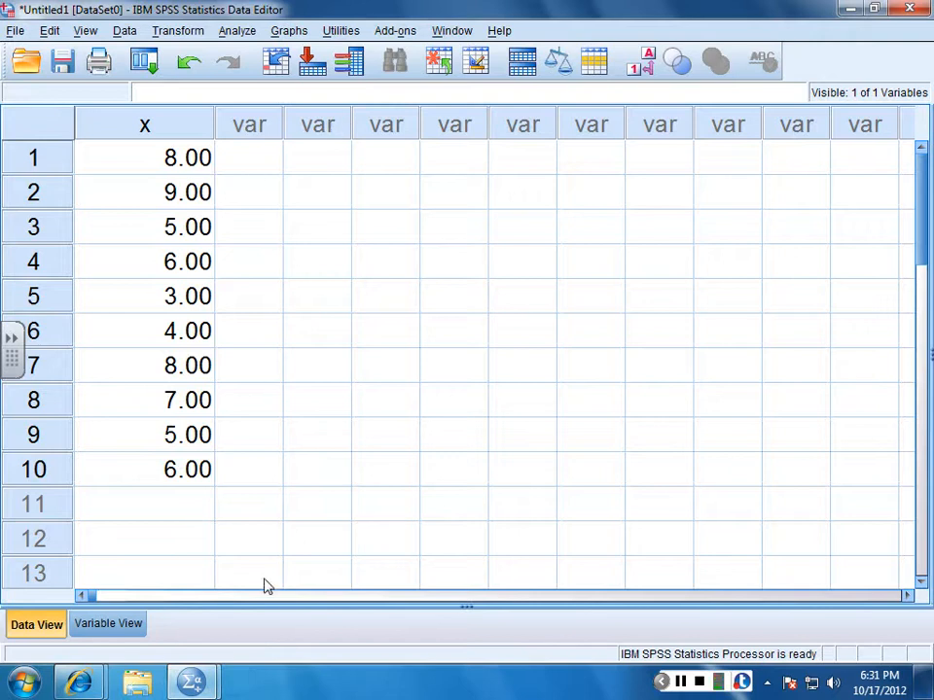
left_click(137, 515)
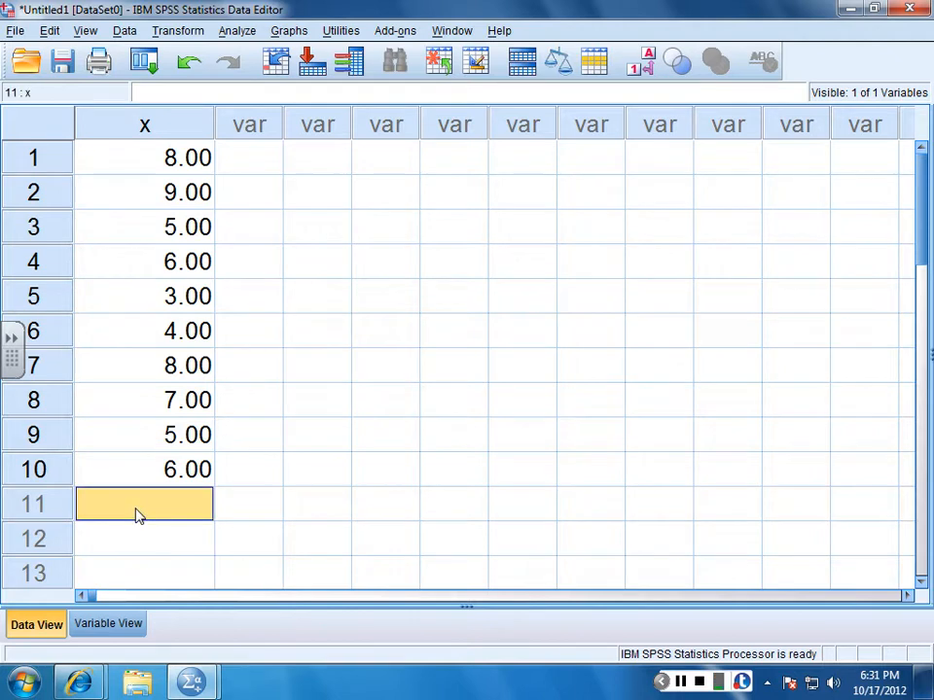
type("22")
key("Return")
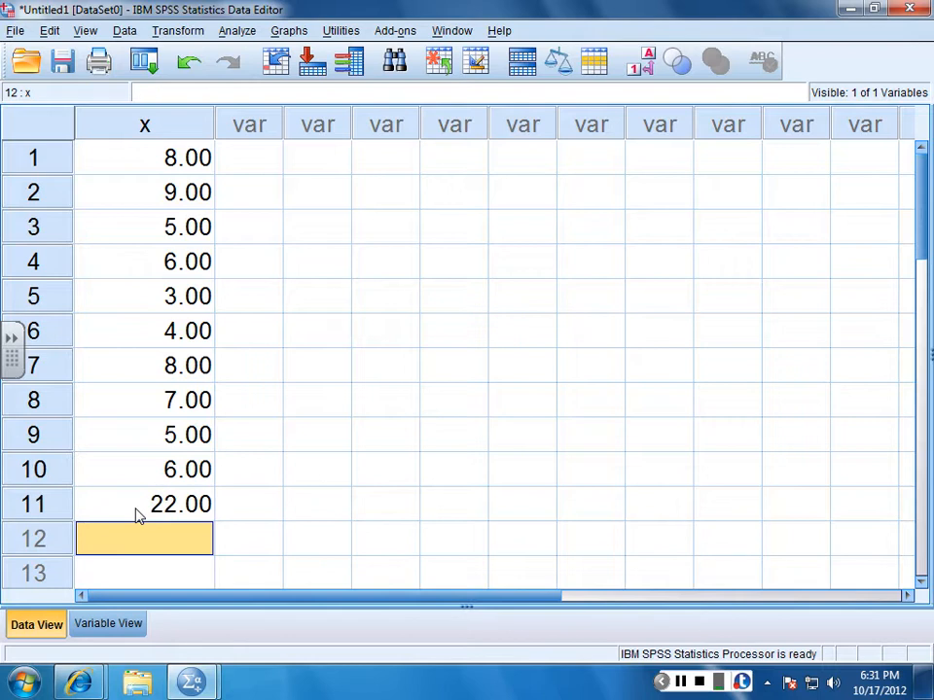
type("9")
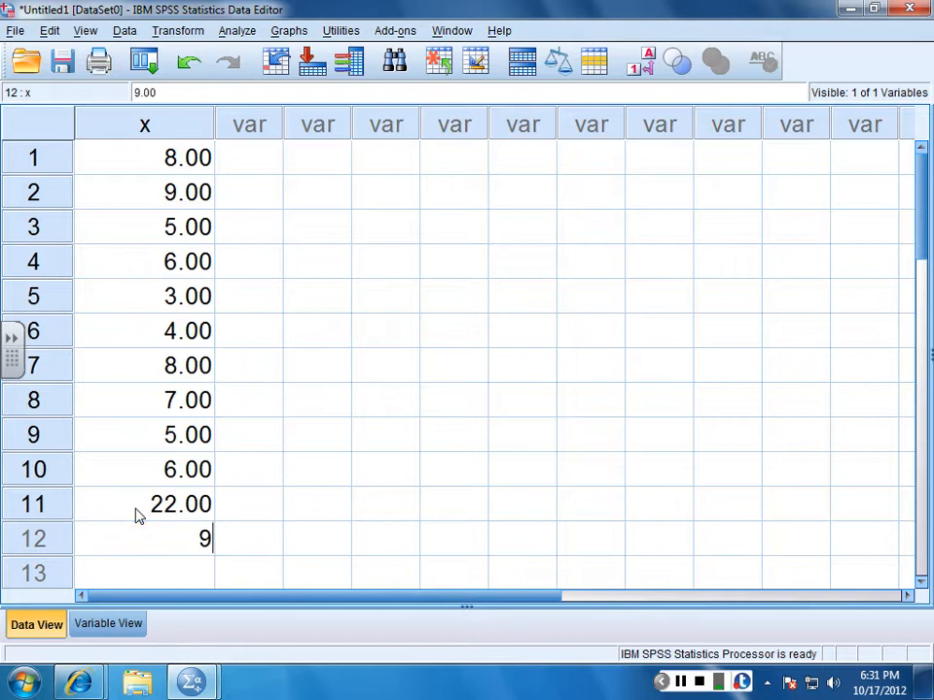
key("Return")
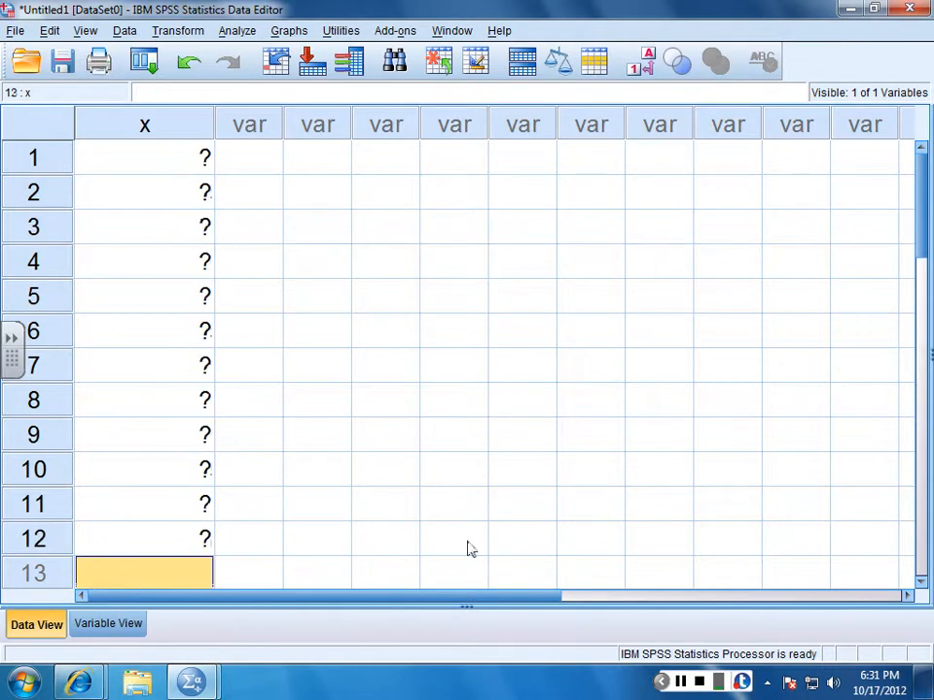
left_click(405, 435)
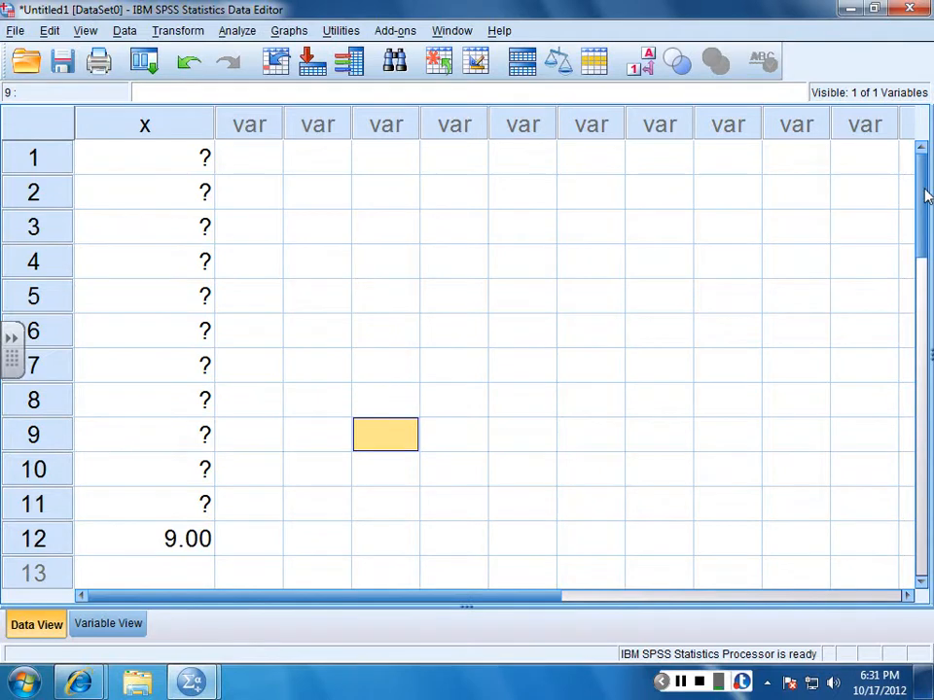
left_click_drag(926, 195, 921, 274)
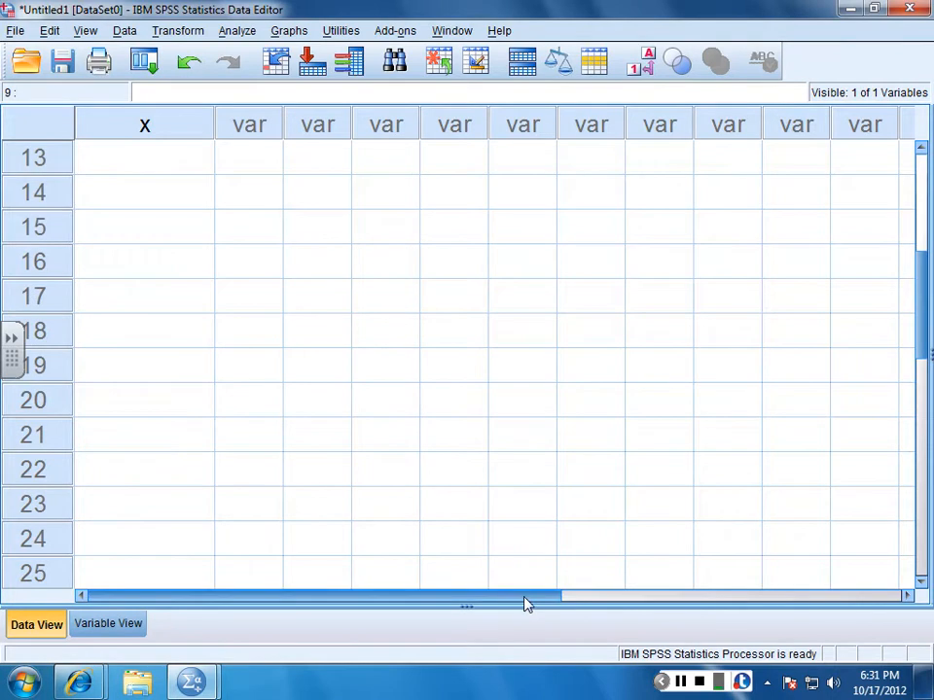
scroll(912, 261, "up", 4)
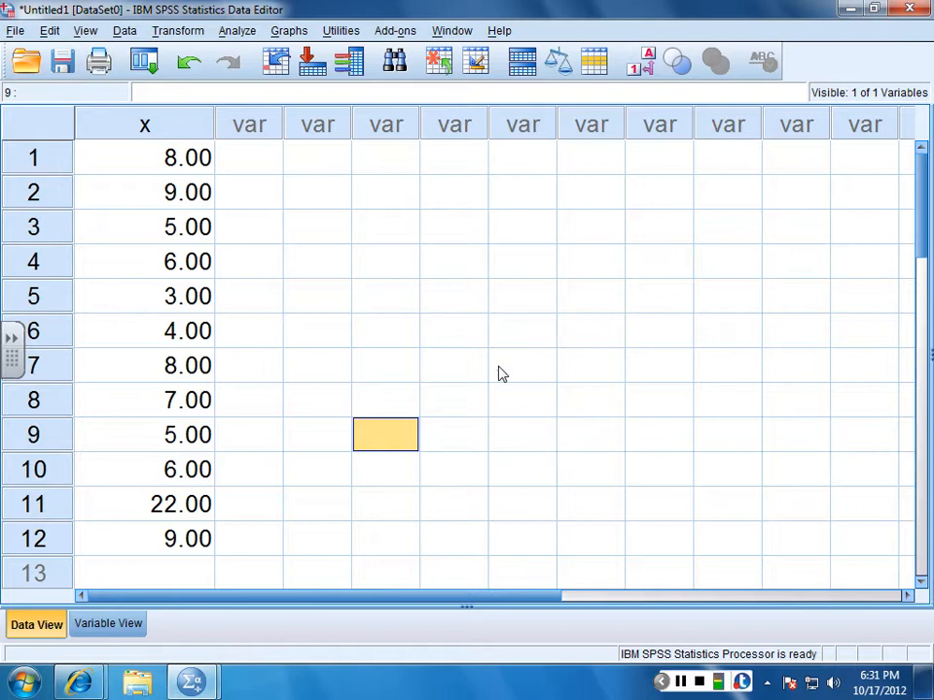
- Start a second variable beside x with 1 in row 1, and copy that value into rows 2 through 6
left_click(251, 160)
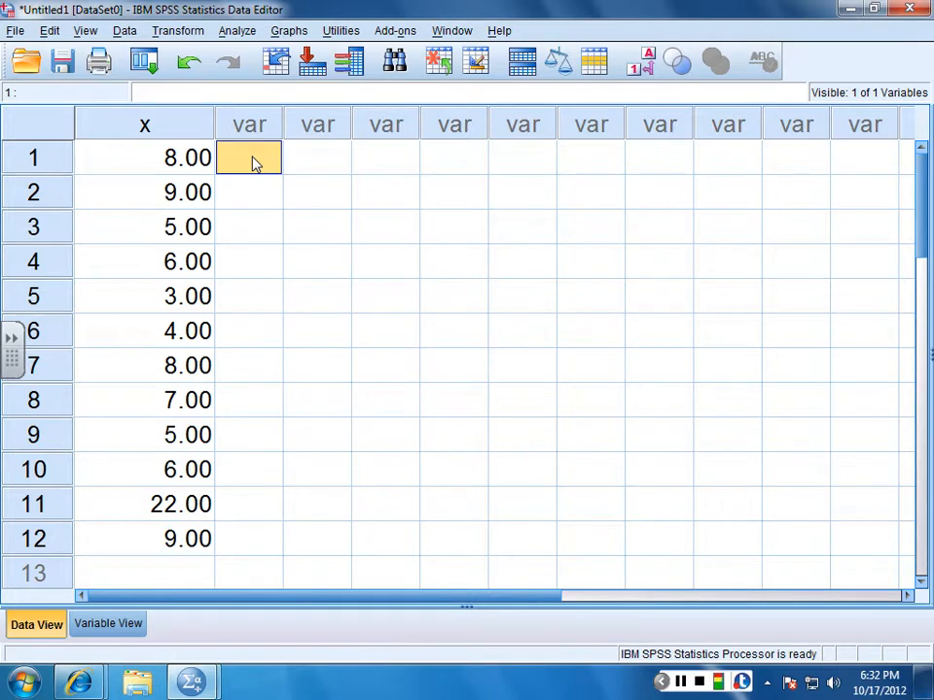
type("1")
left_click(267, 191)
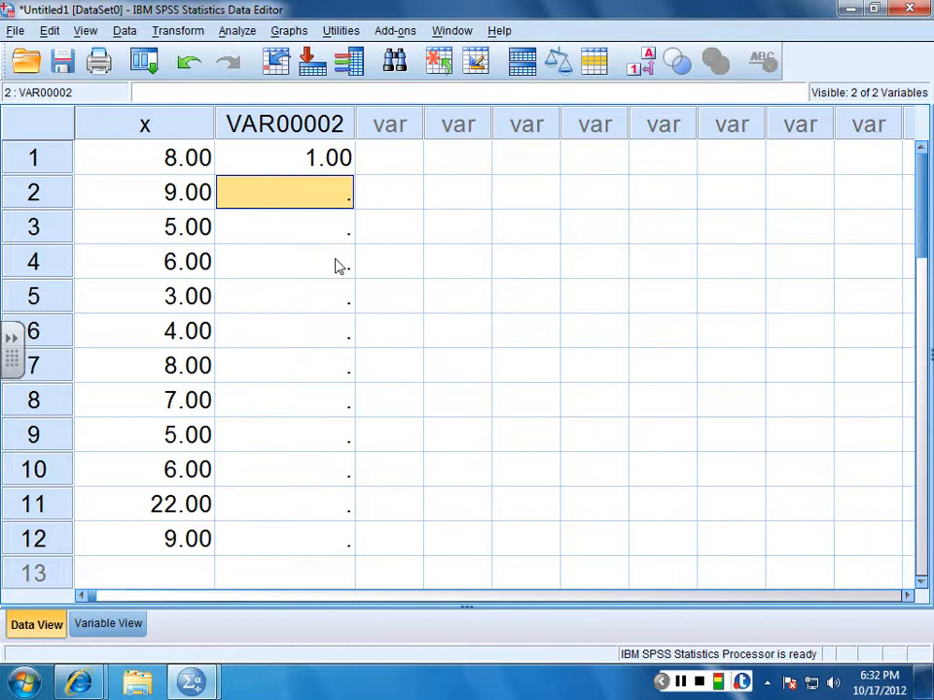
left_click(292, 162)
right_click(292, 165)
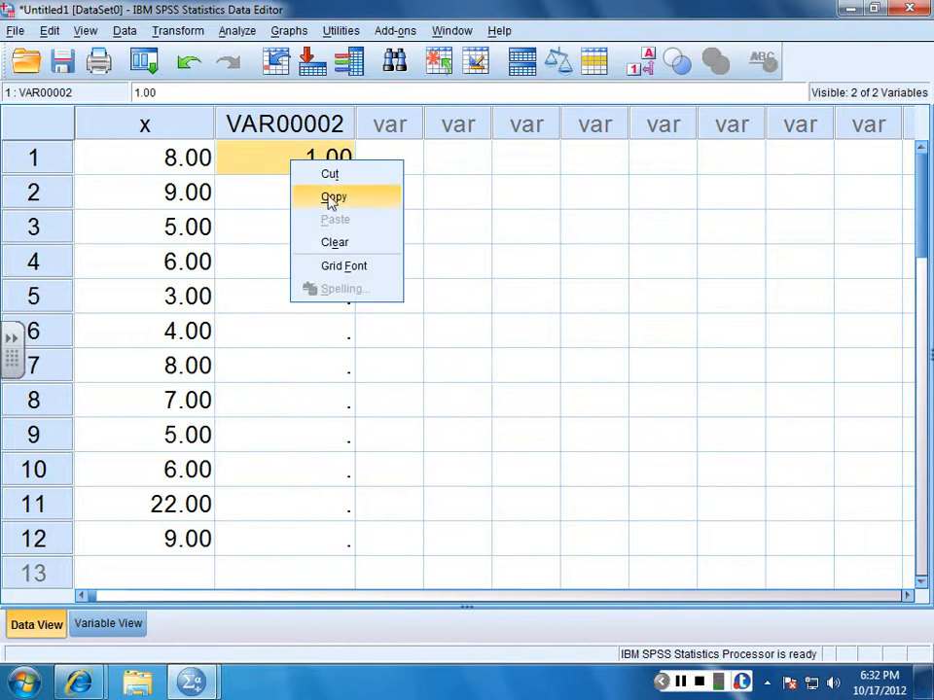
left_click(321, 195)
left_click_drag(275, 191, 275, 328)
right_click(276, 328)
left_click(312, 378)
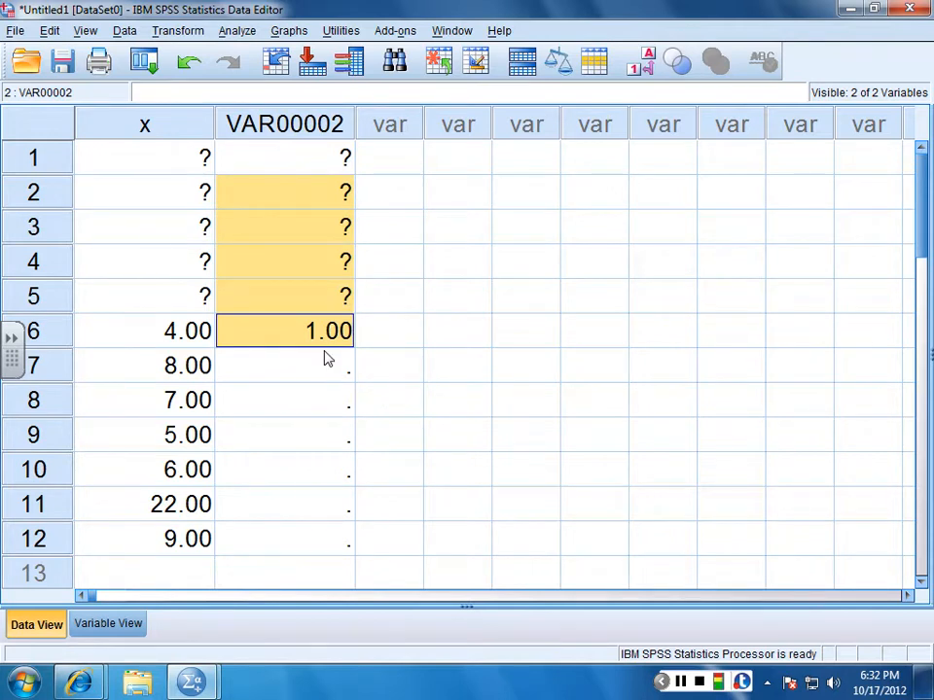
left_click(324, 372)
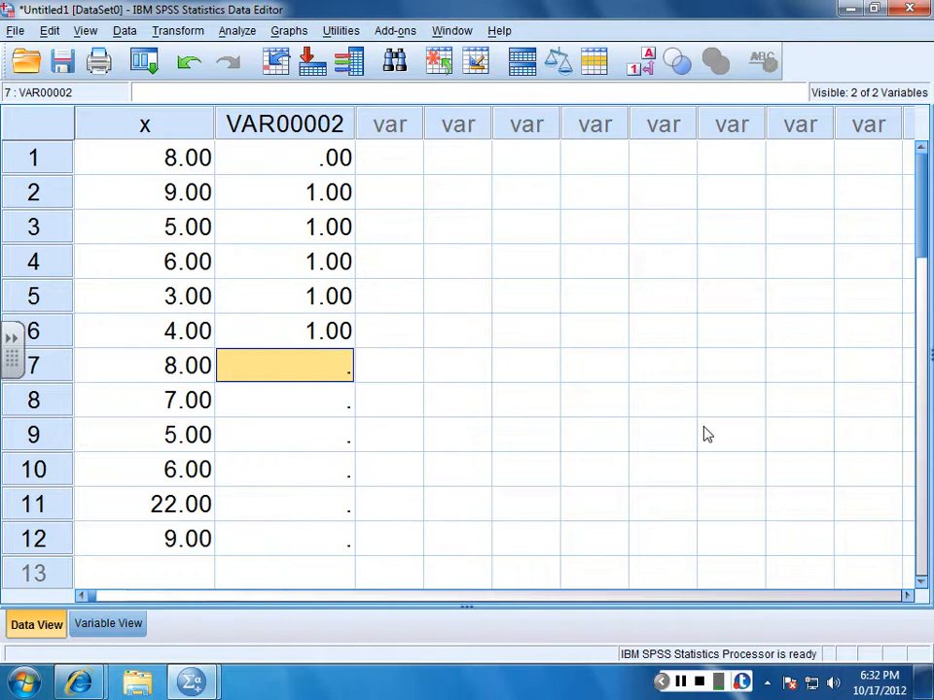
- Set the second variable's value in row 1 to 1
left_click(333, 160)
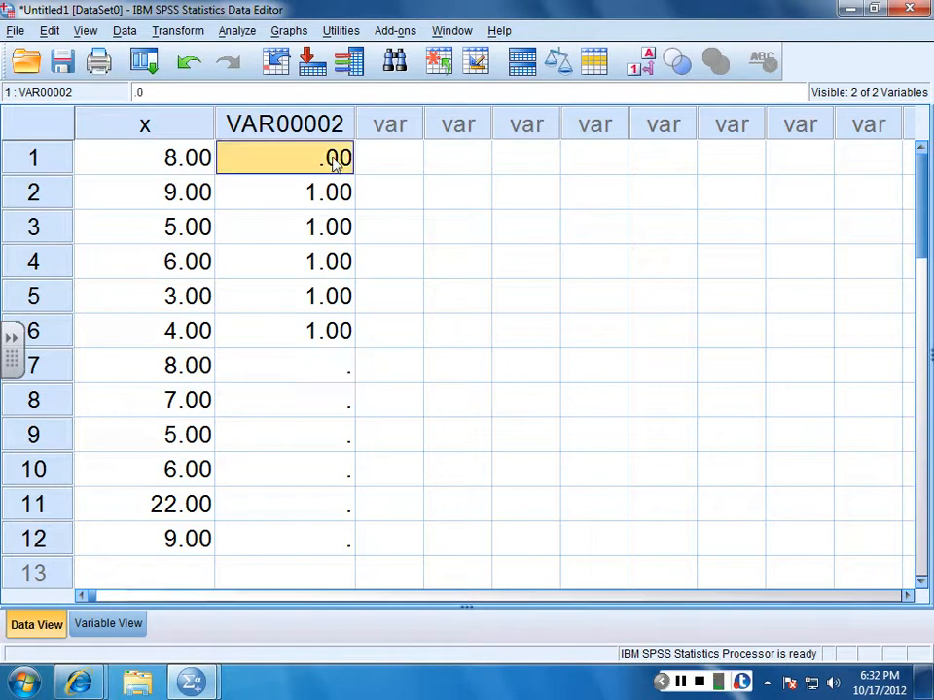
type("1")
key("Return")
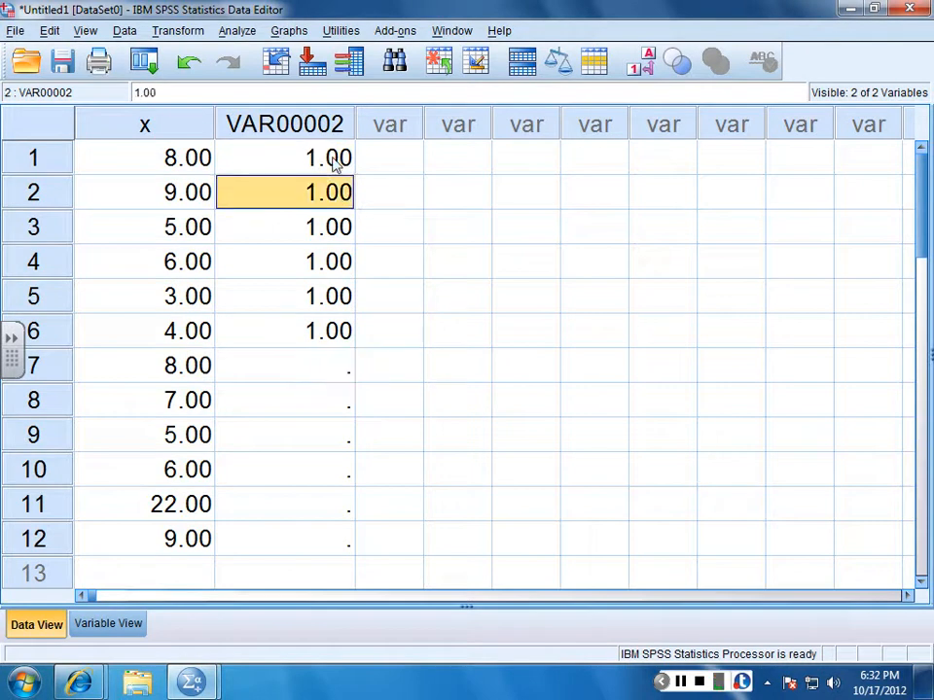
- Enter 2 for the second variable in each of rows 7 through 12
left_click(319, 375)
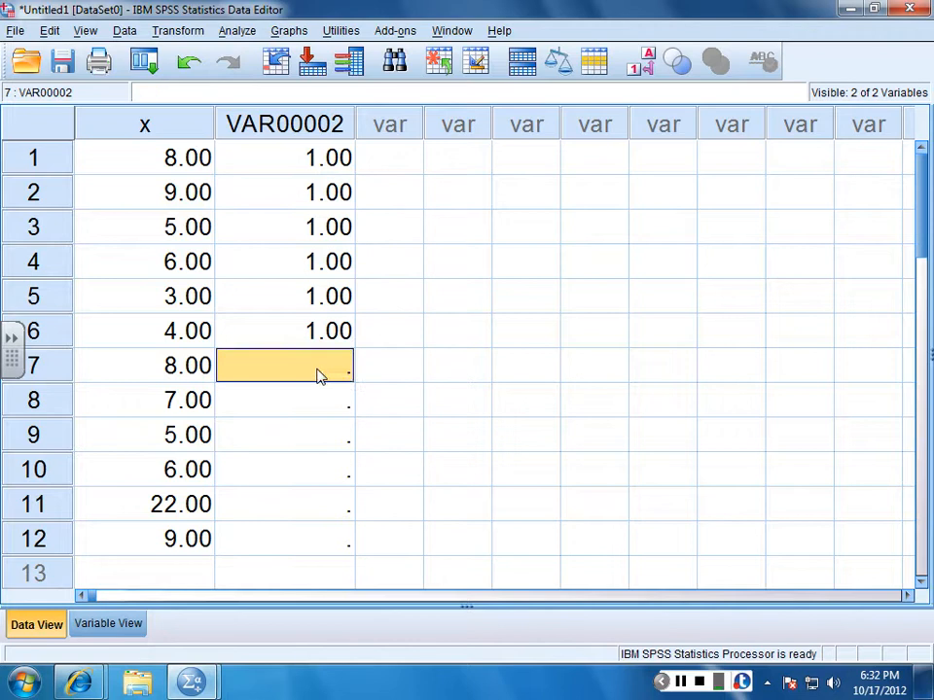
type("2")
key("Return")
type("2")
key("Return")
type("2")
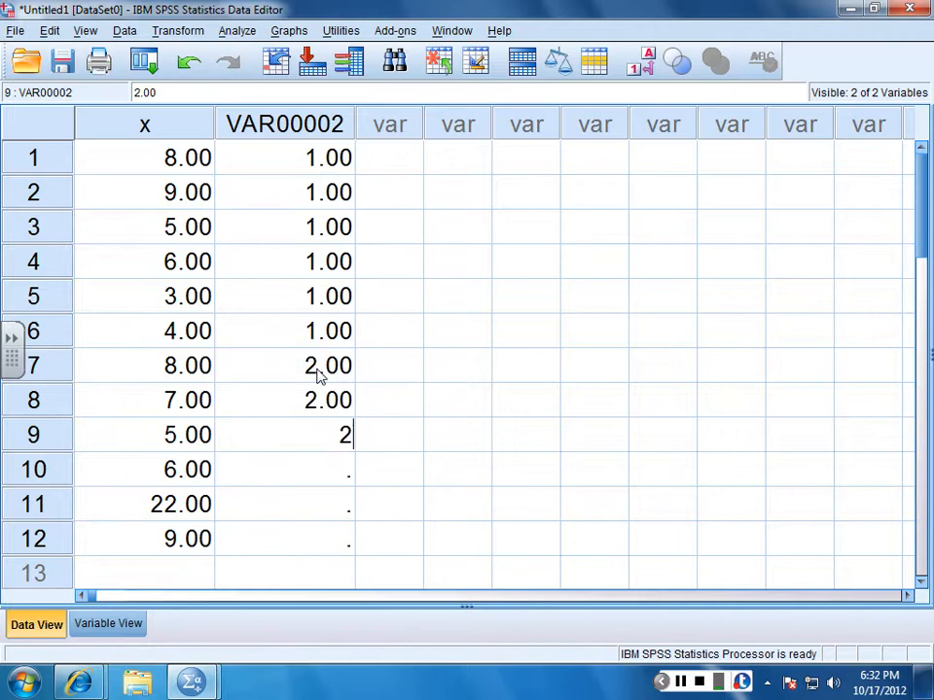
key("Return")
type("2")
key("Return")
type("2")
key("Return")
type("2")
key("Return")
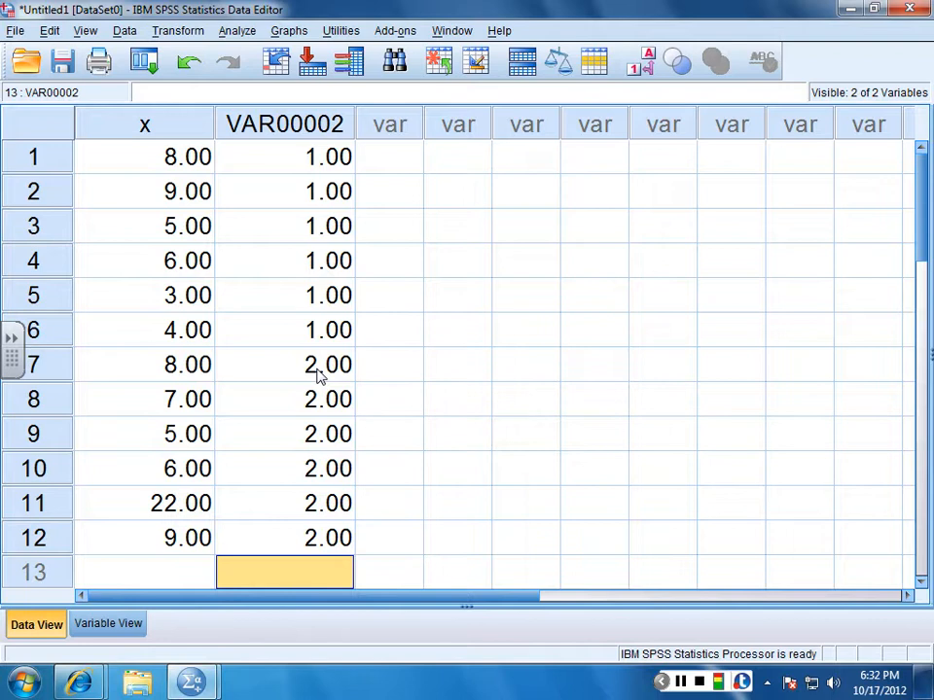
right_click(320, 376)
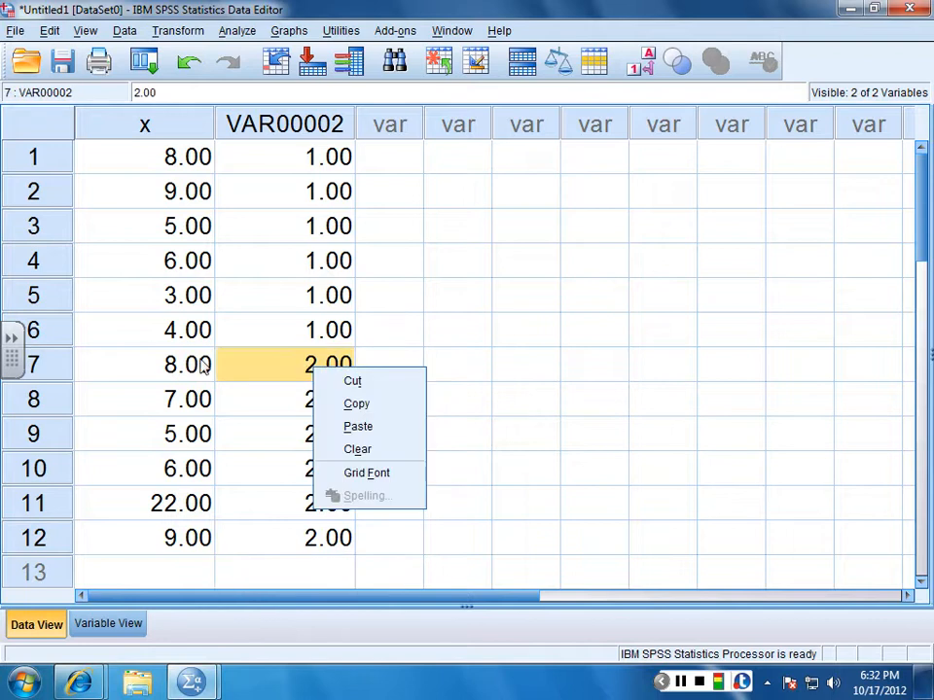
- Rename the second variable, VAR00002, as class in the variable definitions
left_click(97, 630)
left_click(144, 171)
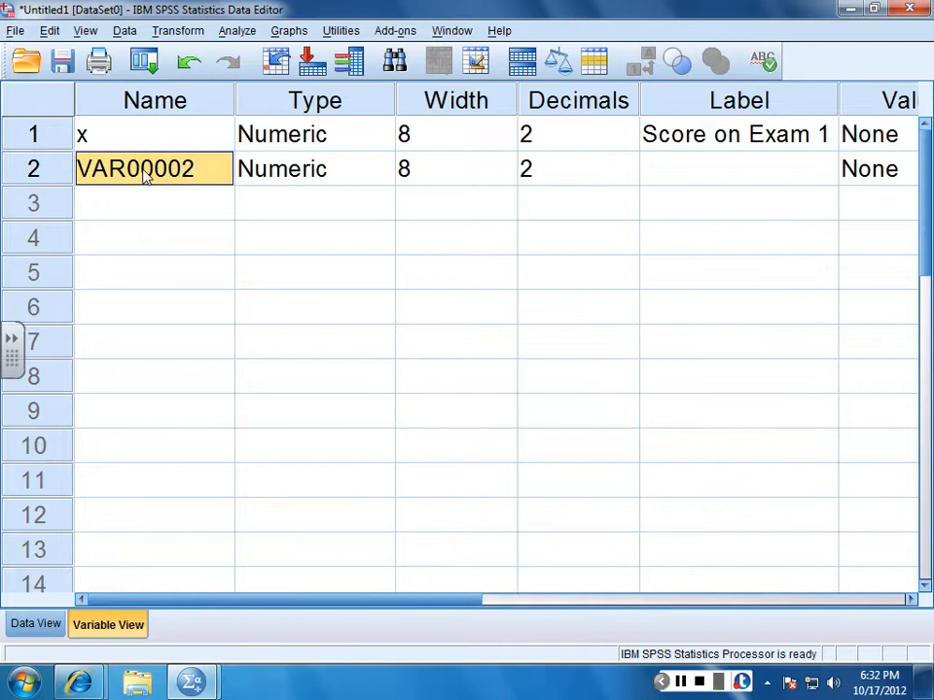
type("class")
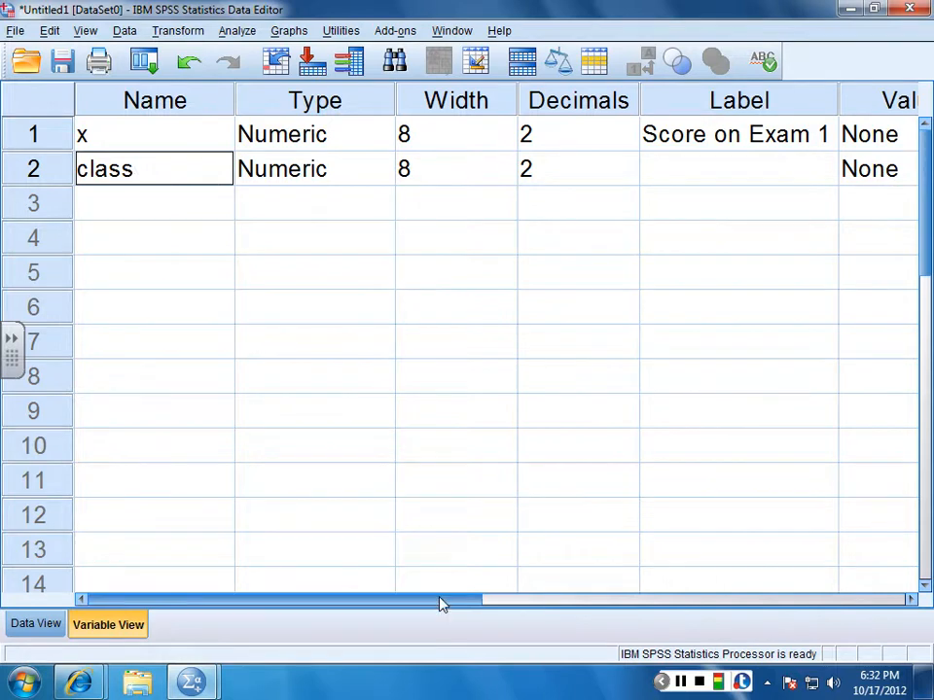
- Add a value label to the class variable that defines 1 as "Morning Class"
left_click_drag(439, 605, 485, 607)
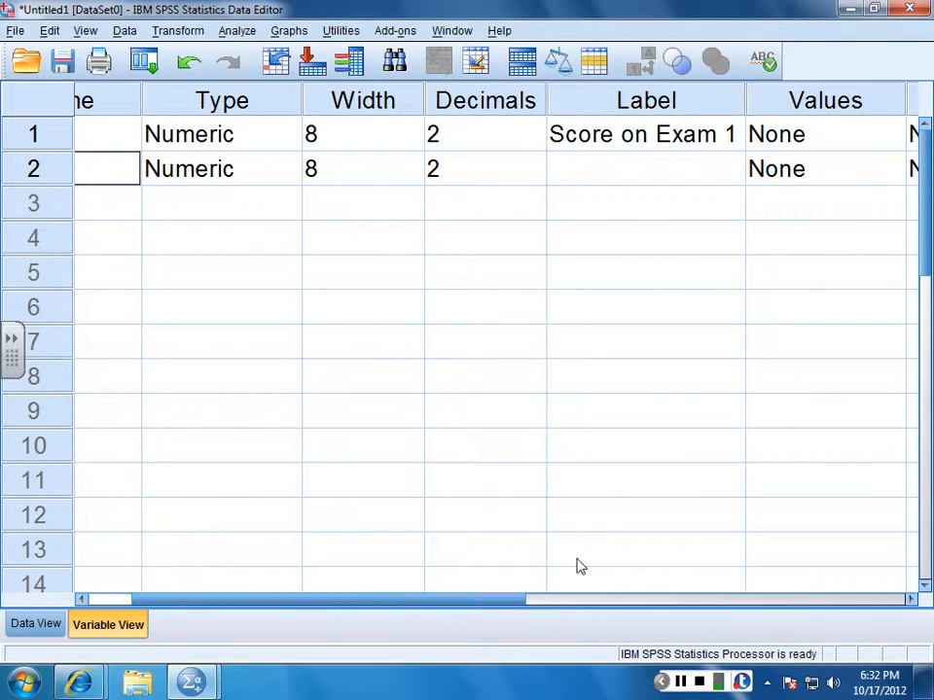
left_click(846, 174)
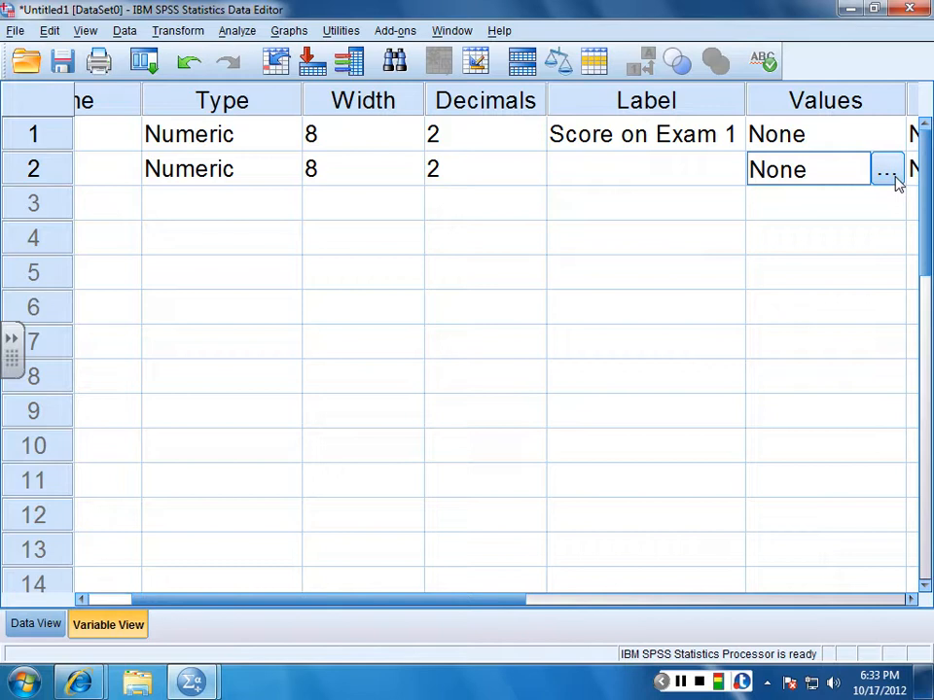
left_click(885, 172)
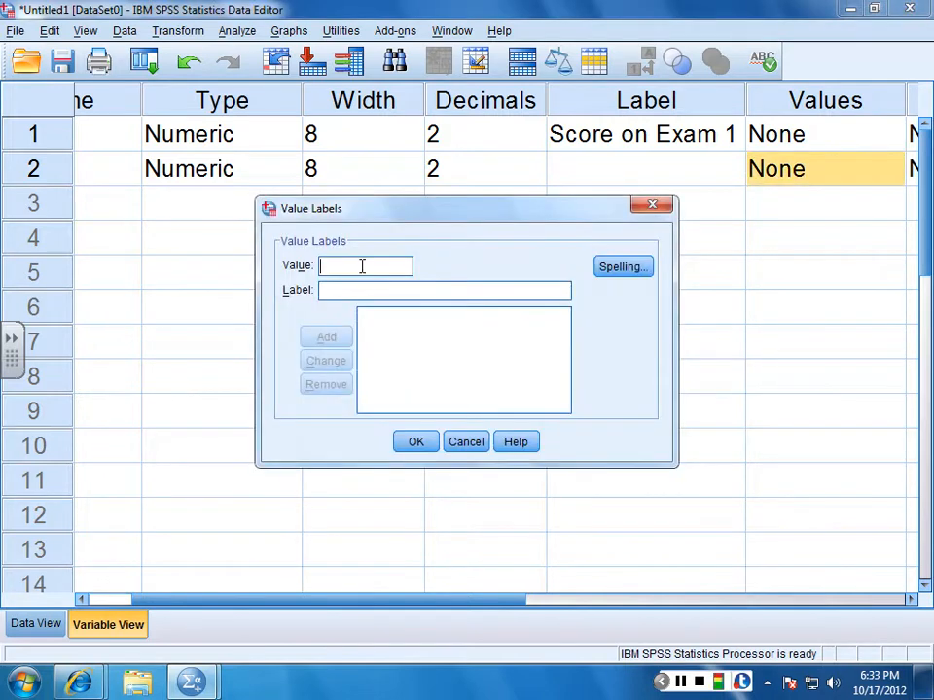
type("1")
left_click(322, 290)
type("M")
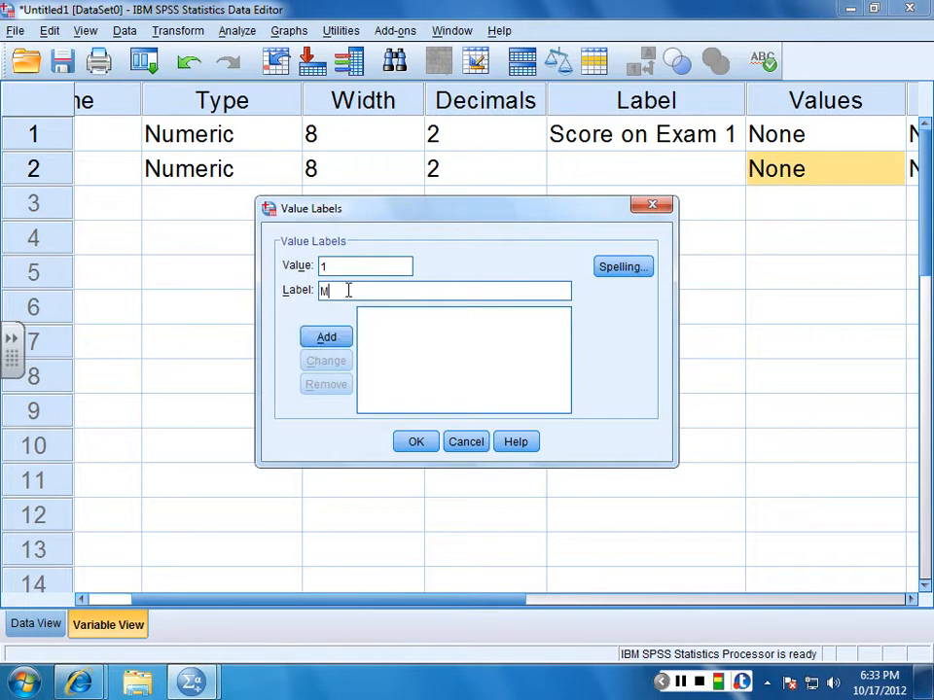
type("orning Class")
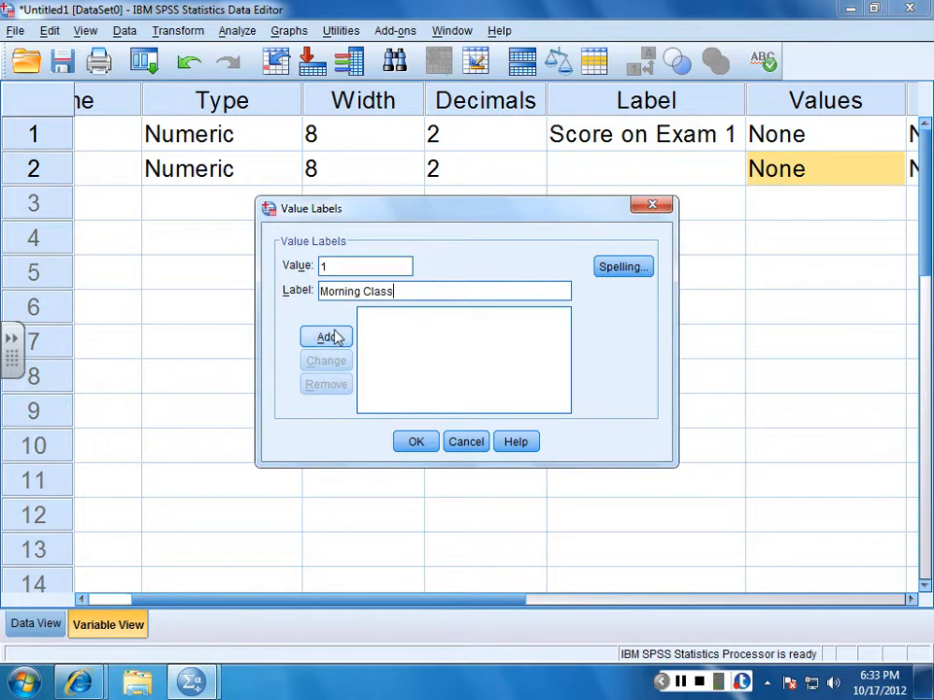
left_click(340, 335)
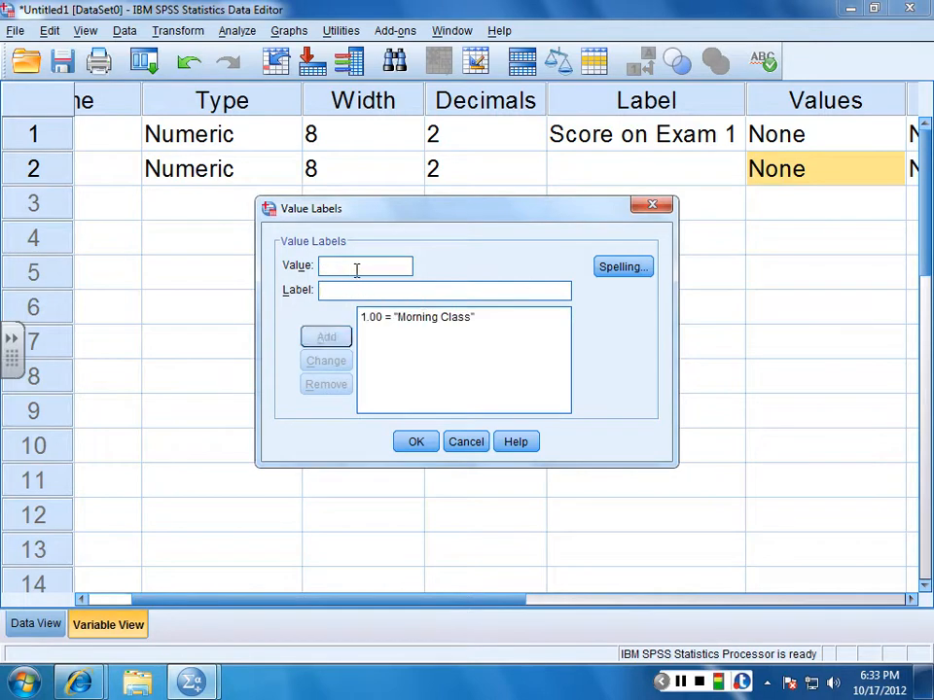
- Add the label "Afternoon Class" for value 2 of the class variable and apply the value labels
left_click(356, 269)
type("2")
left_click(353, 289)
type("Aft")
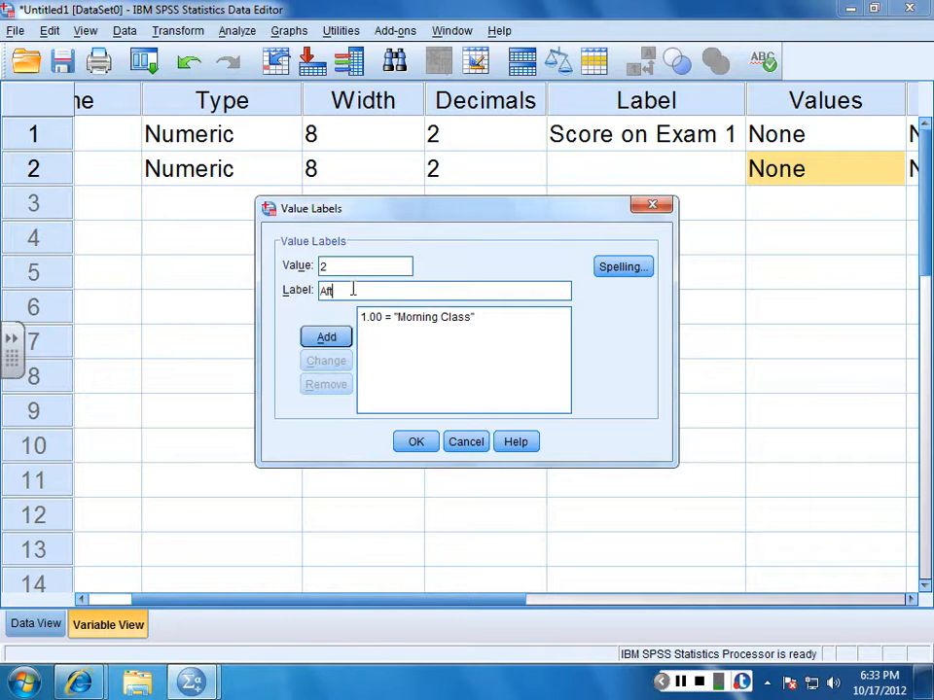
type("ernoon Class")
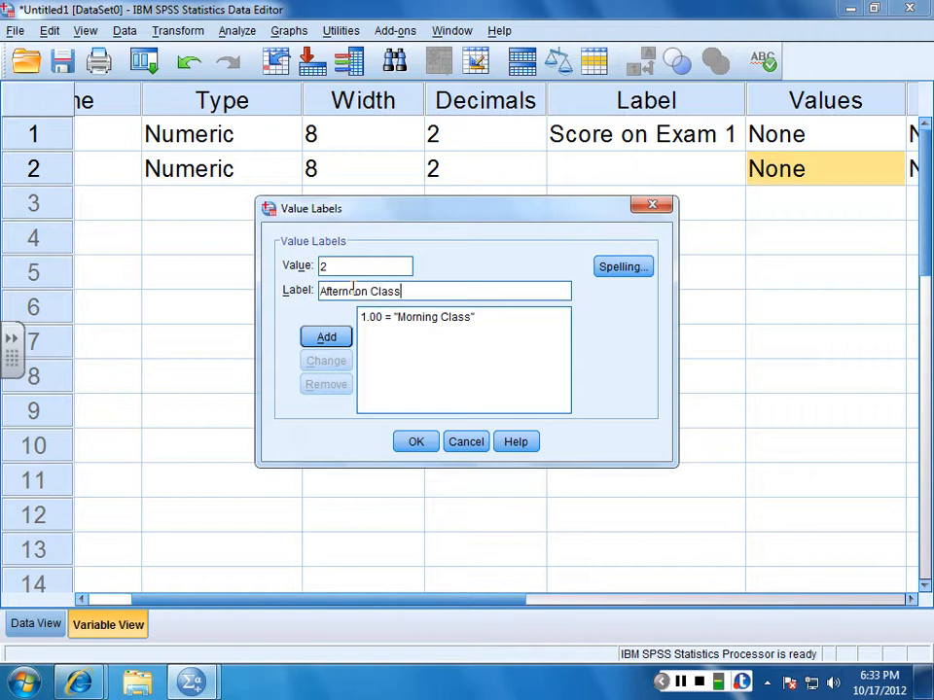
left_click(328, 337)
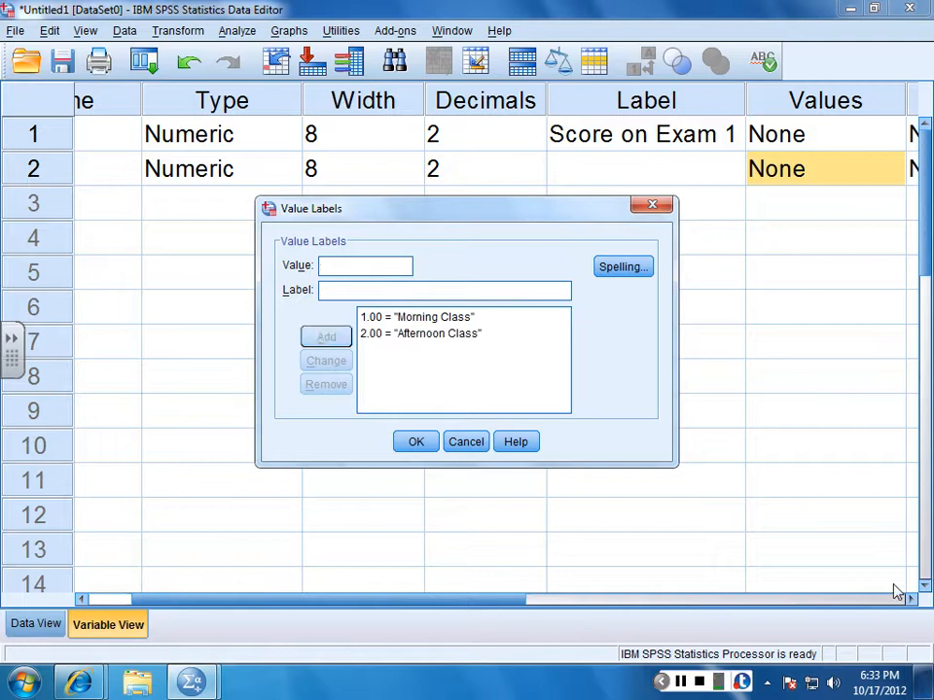
left_click(416, 443)
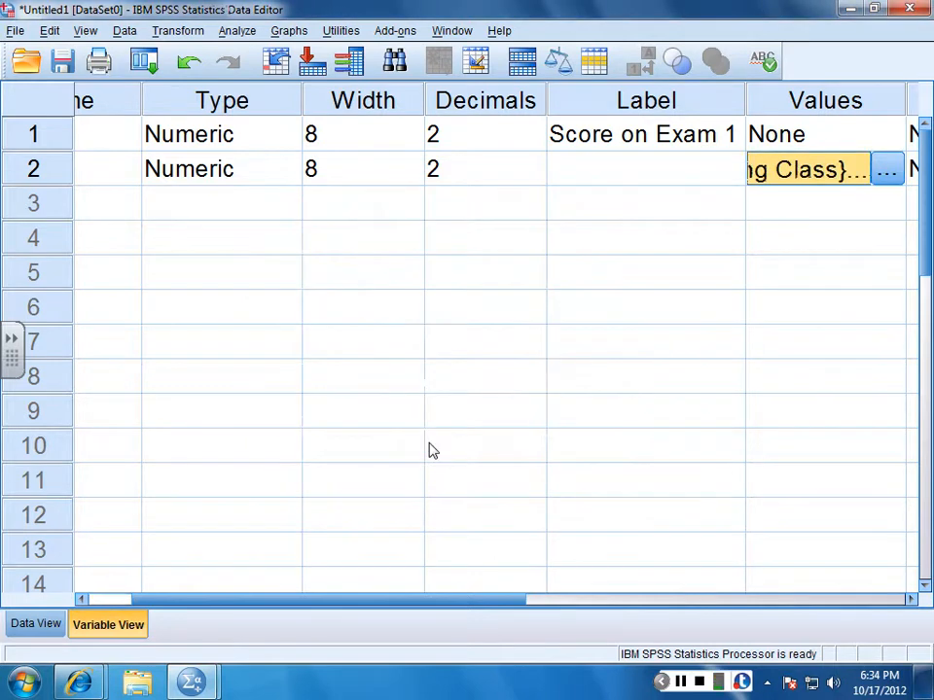
- Run Explore on Score on Exam 1 with class as the factor, keeping the current plot settings, and review the descriptives and boxplots
left_click(233, 32)
mouse_move(257, 85)
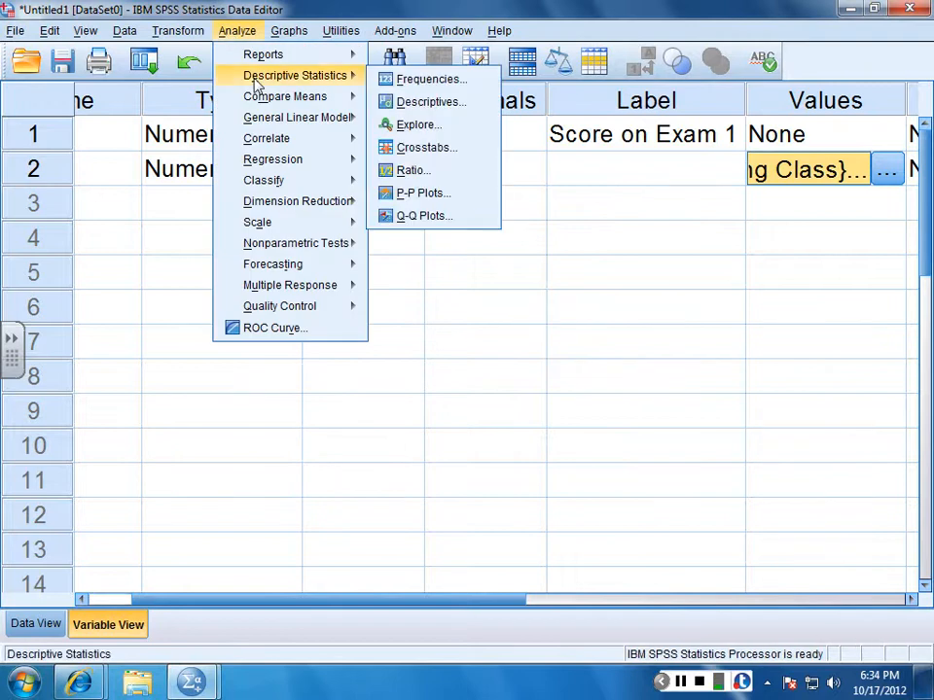
left_click(397, 127)
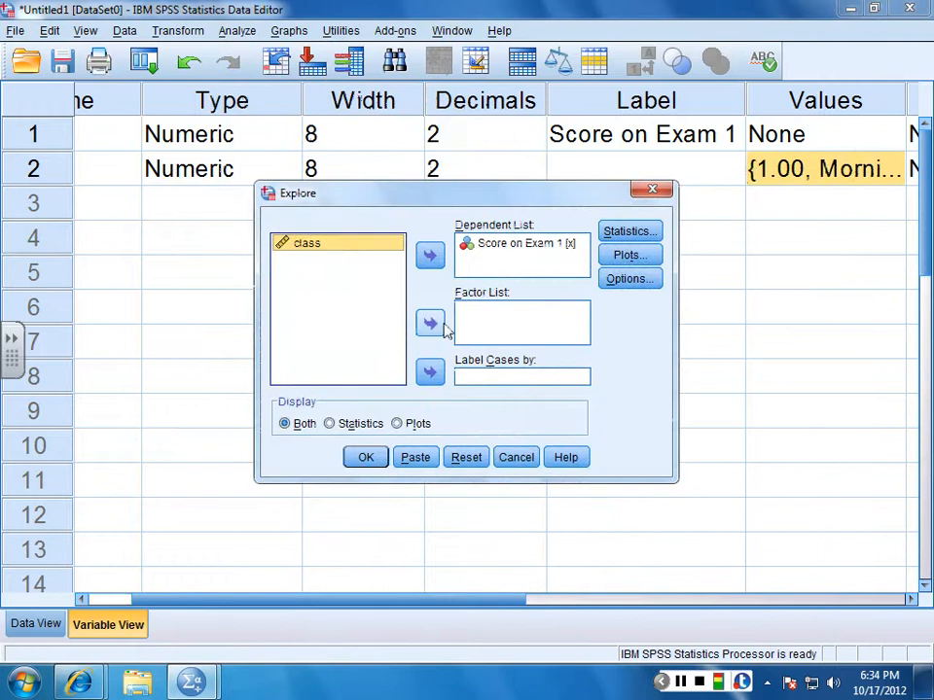
left_click(434, 326)
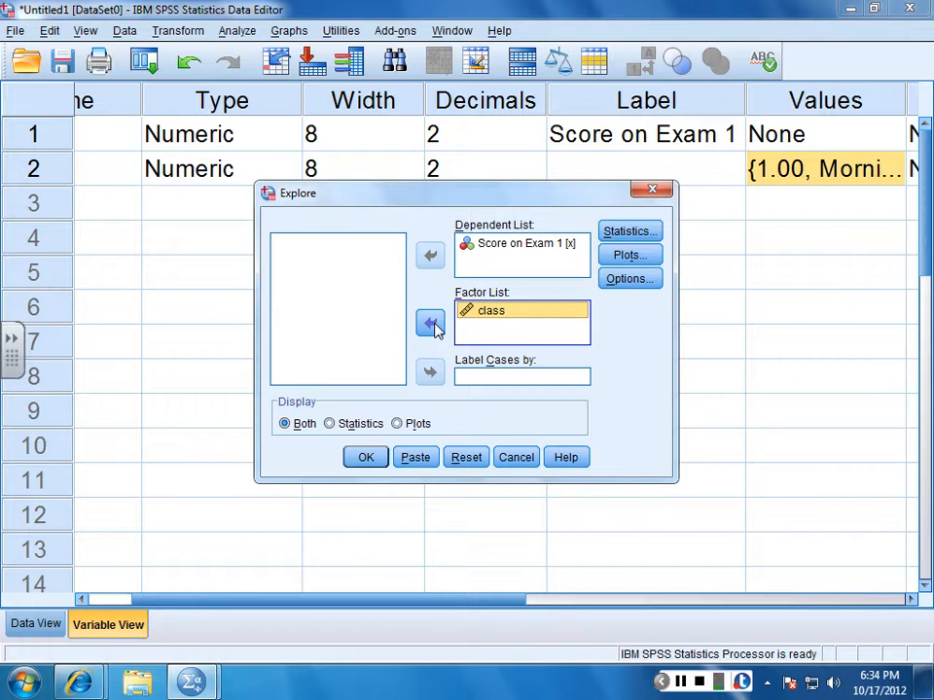
left_click(630, 255)
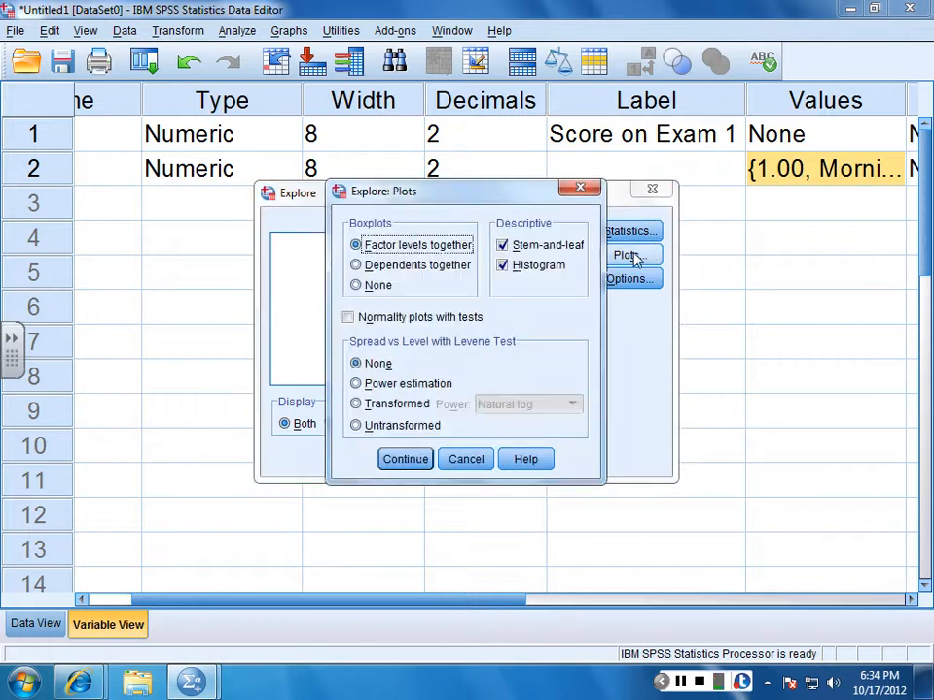
left_click(396, 462)
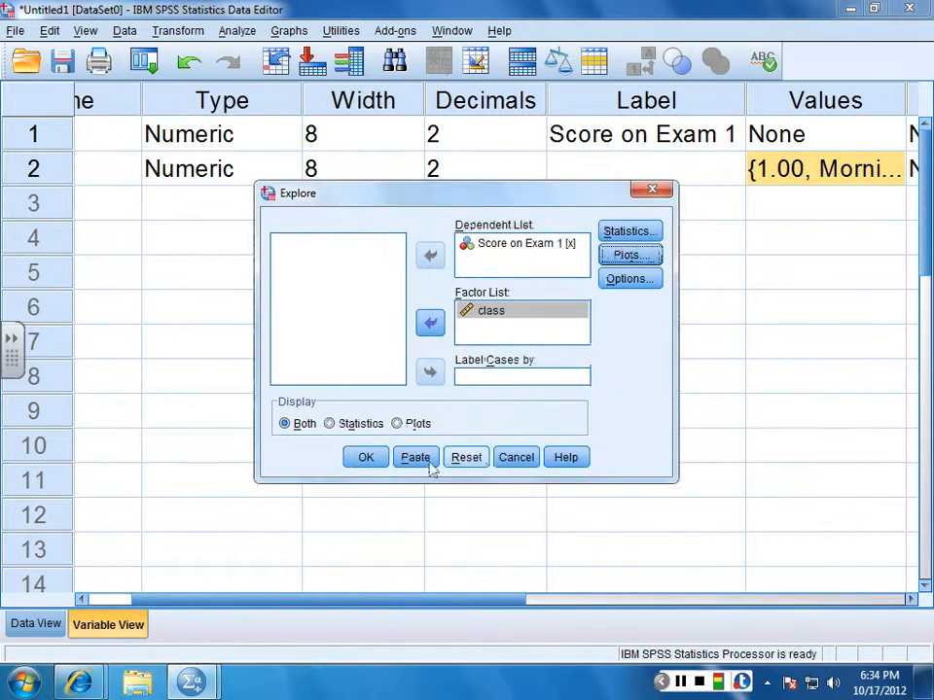
left_click(377, 463)
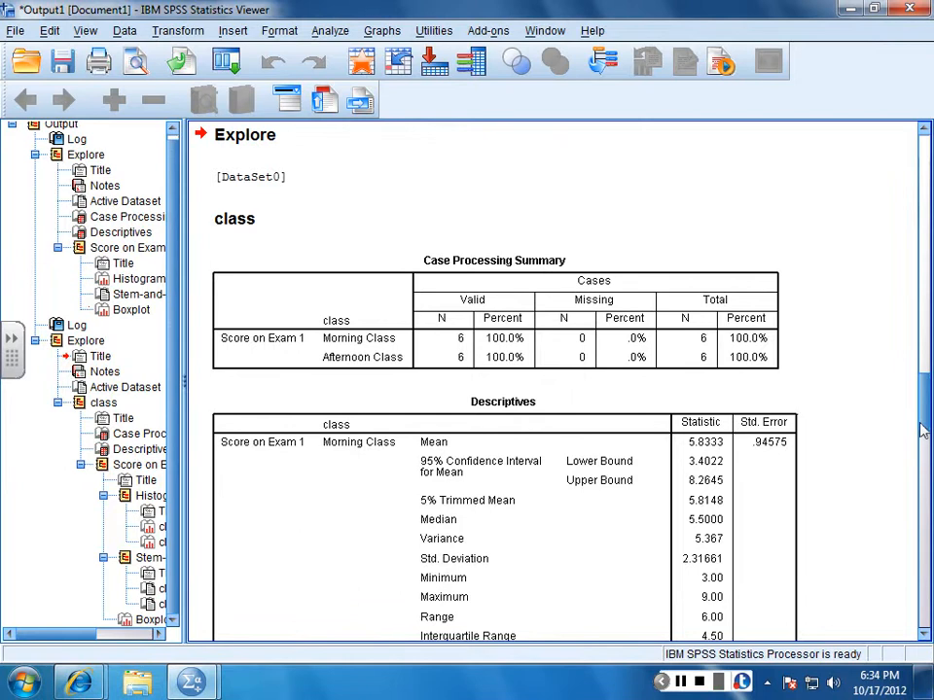
left_click_drag(922, 430, 924, 452)
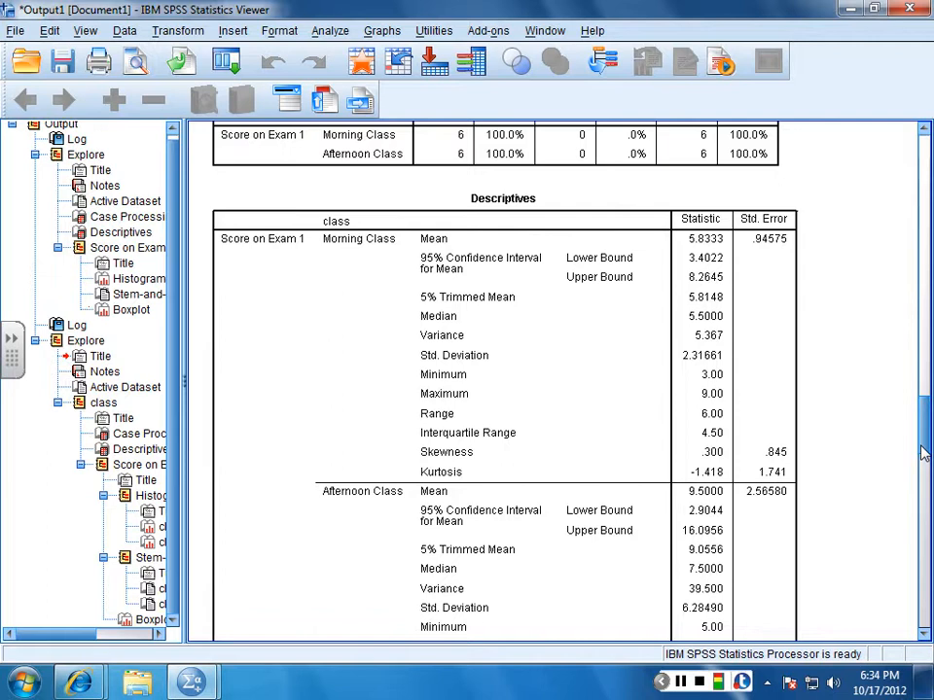
scroll(924, 452, "down", 1)
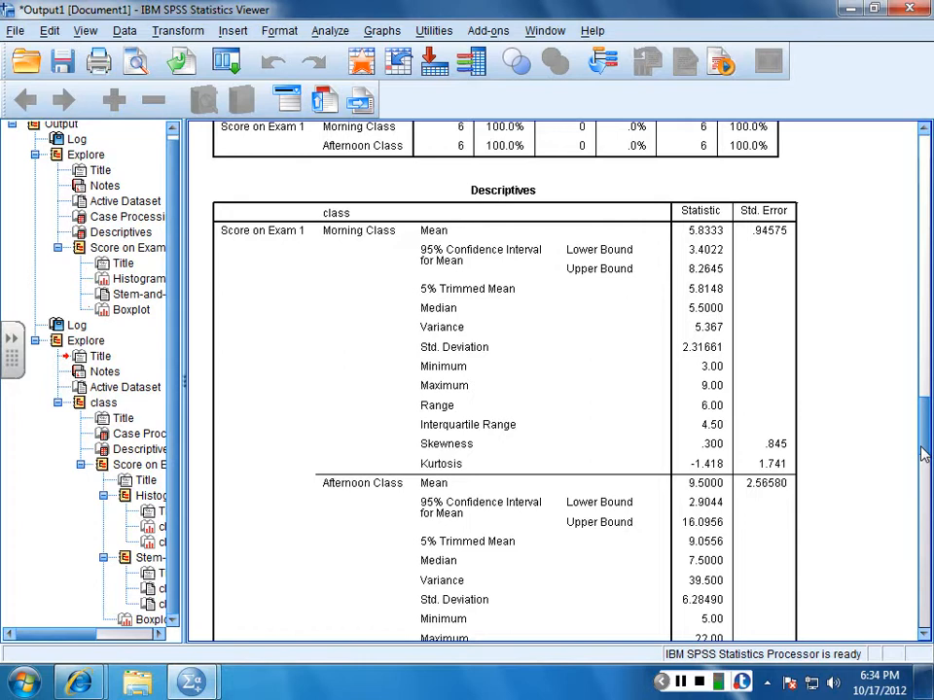
left_click_drag(924, 453, 907, 647)
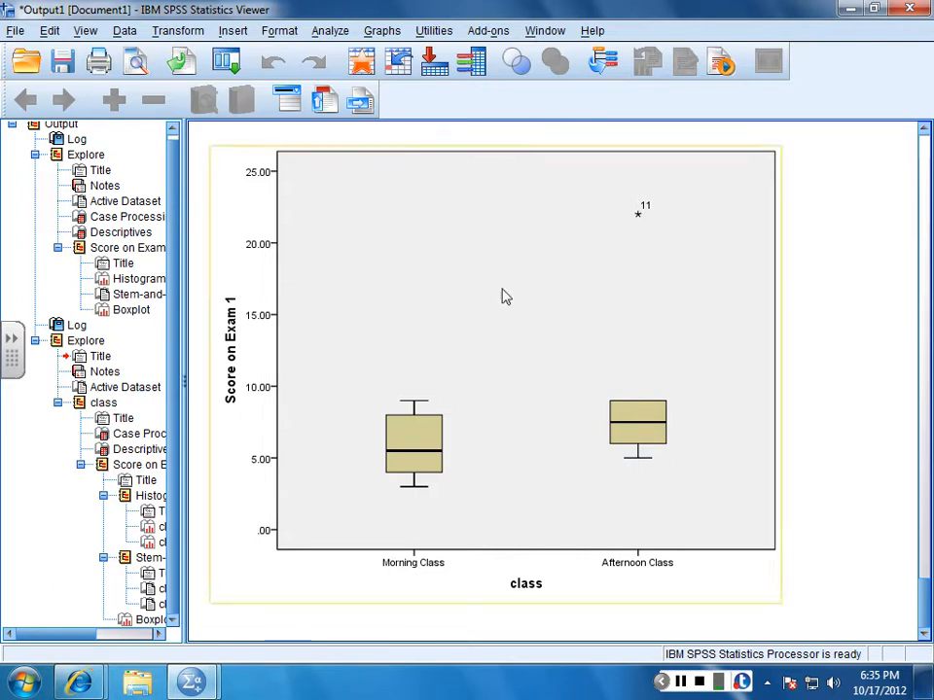
- Run a One-Sample T Test on Score on Exam 1 with a test value of 9
left_click(330, 31)
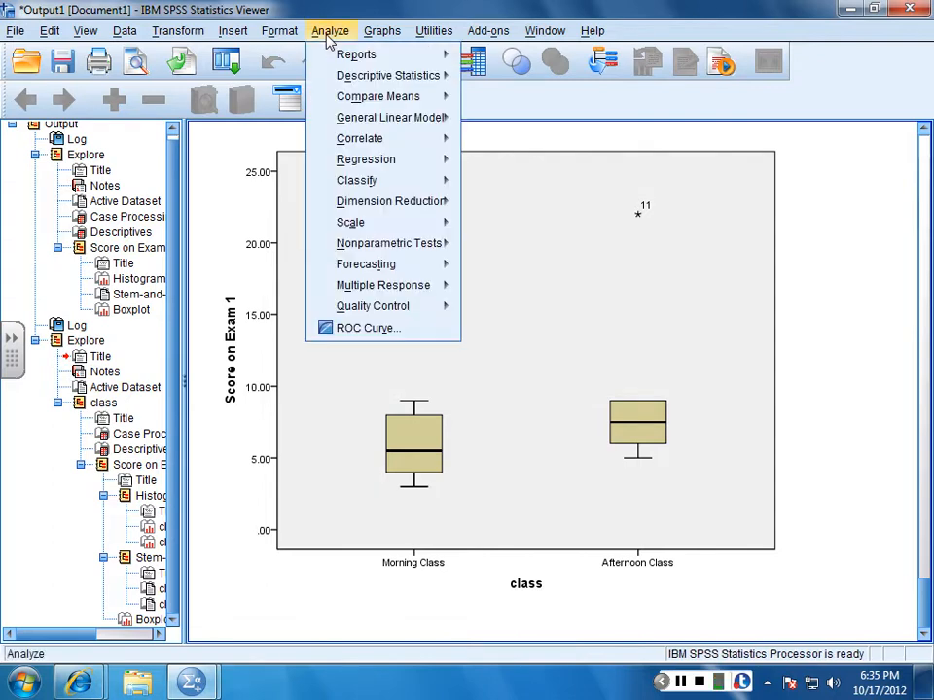
mouse_move(352, 99)
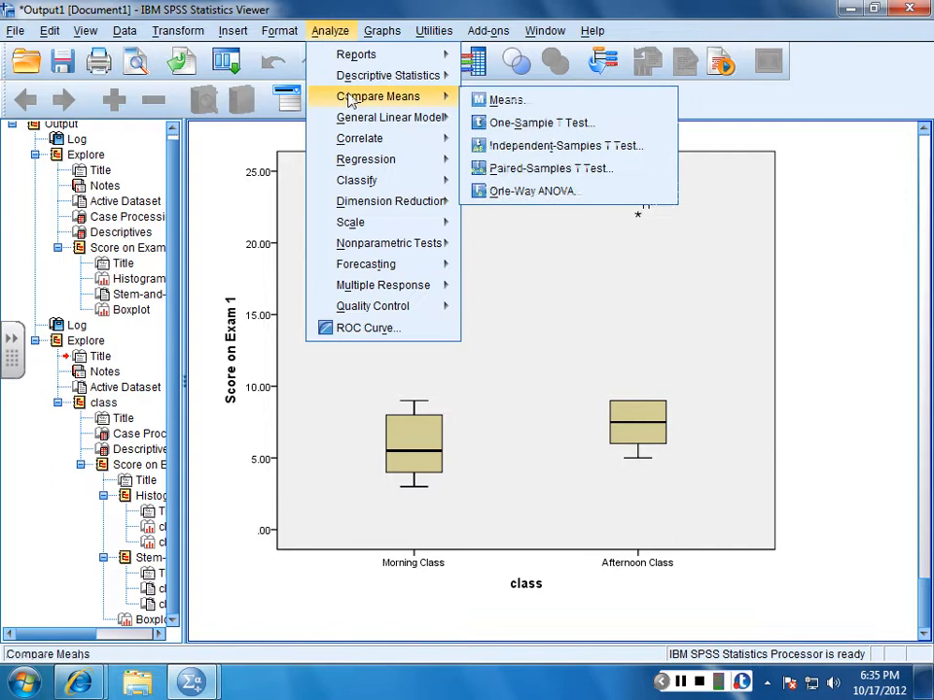
left_click(505, 128)
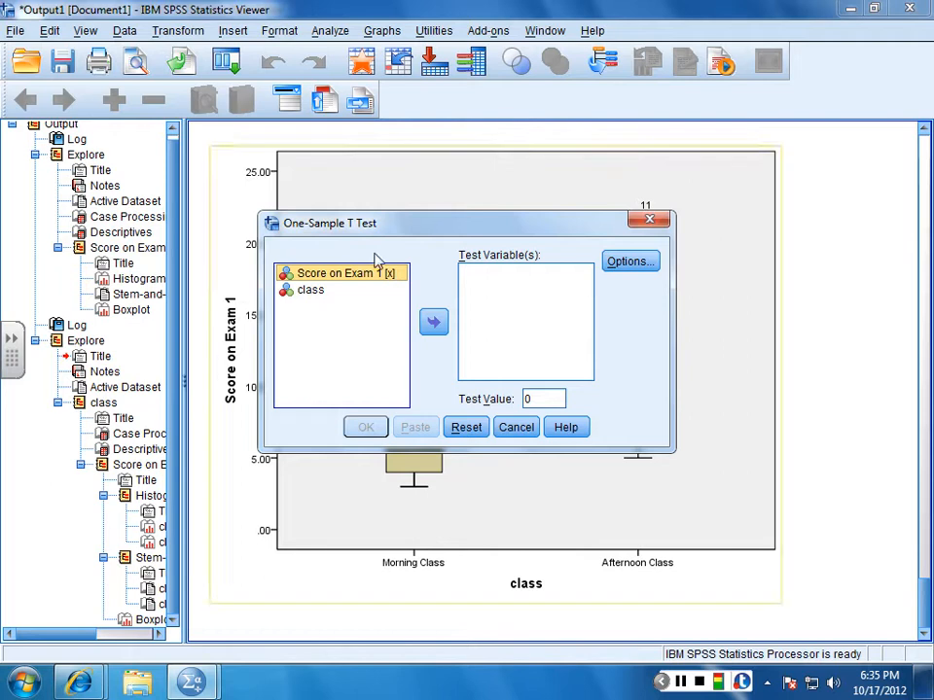
left_click(435, 325)
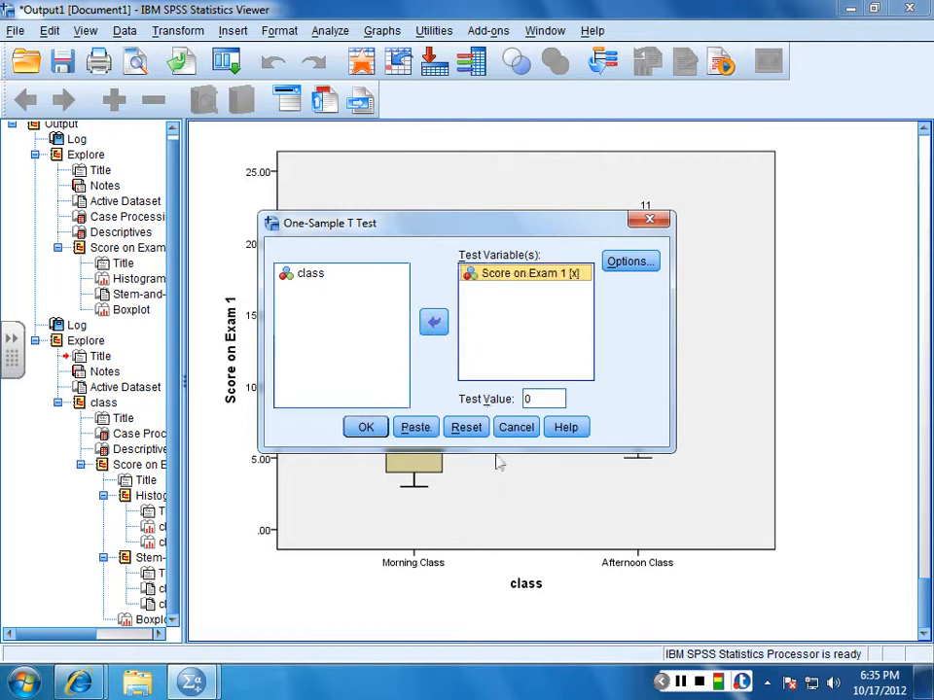
double_click(534, 398)
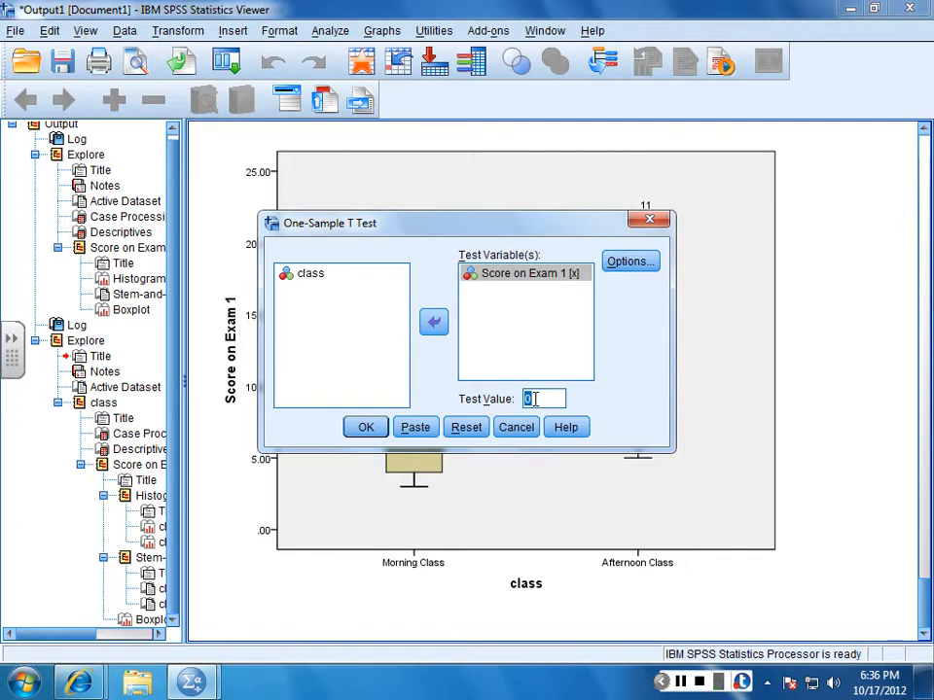
type("9")
left_click(365, 428)
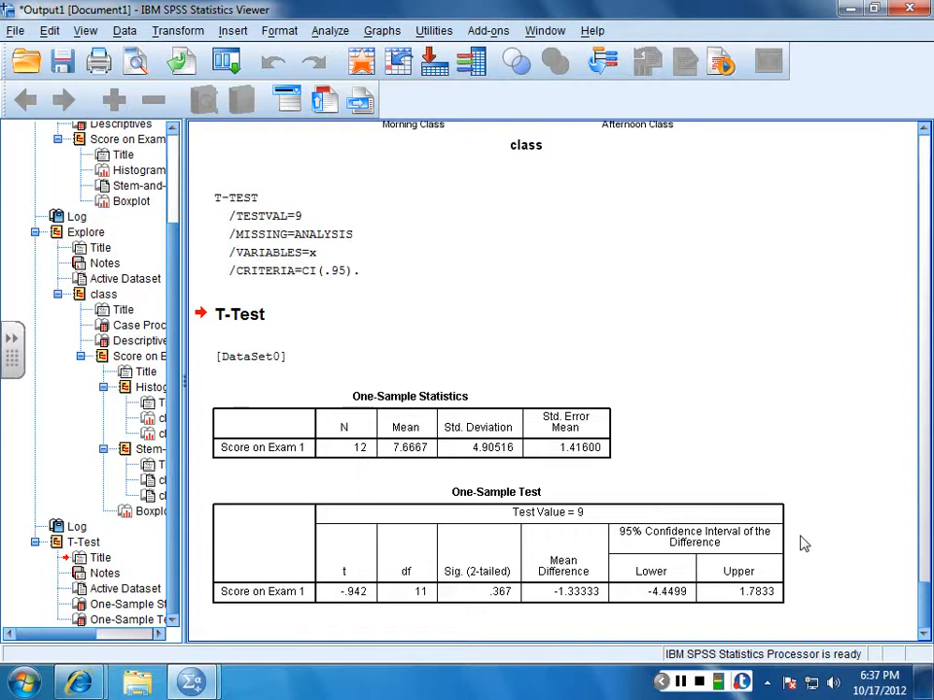
- Check the confidence interval percentage setting in the One-Sample T Test options, and close the test without running it
left_click(340, 36)
mouse_move(384, 97)
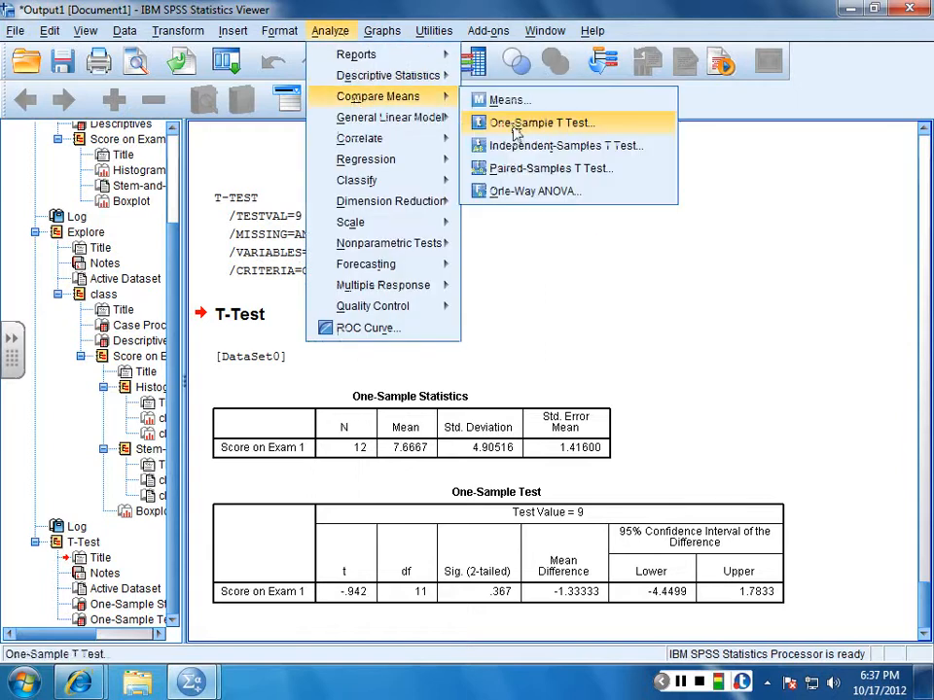
left_click(516, 133)
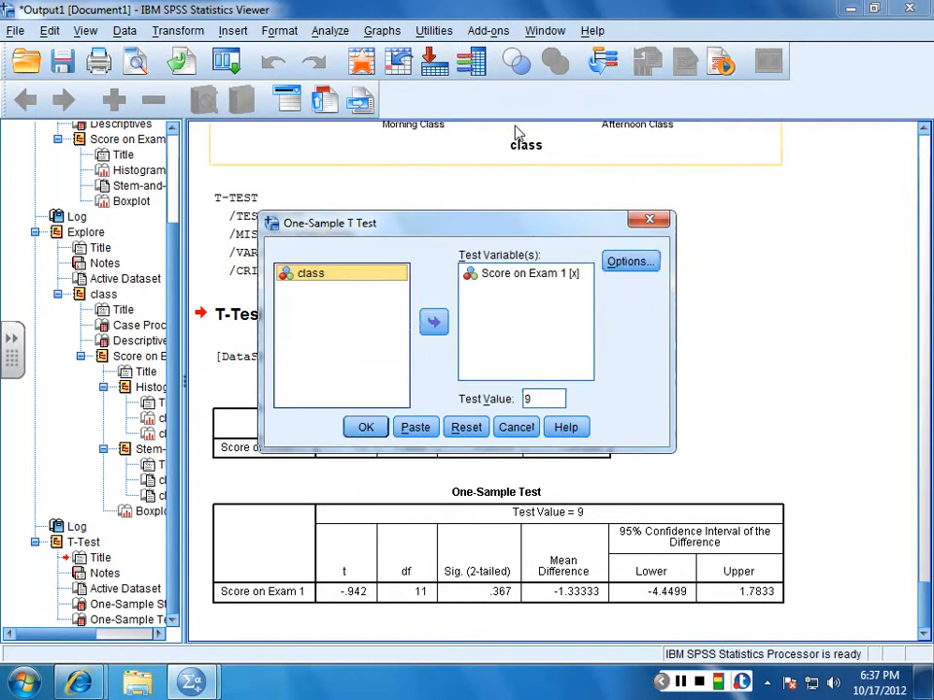
left_click(631, 263)
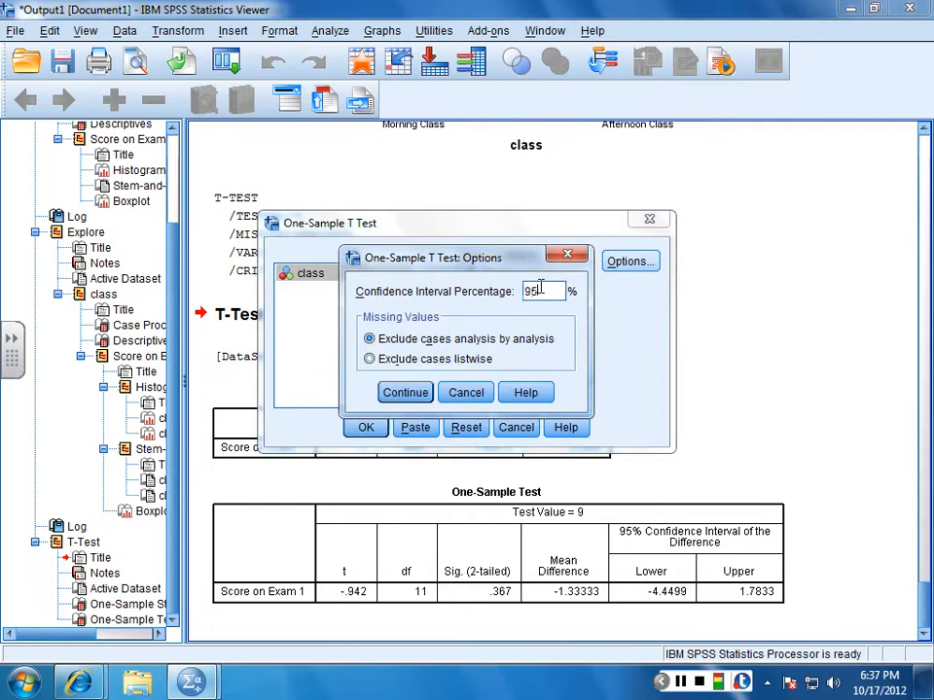
double_click(541, 290)
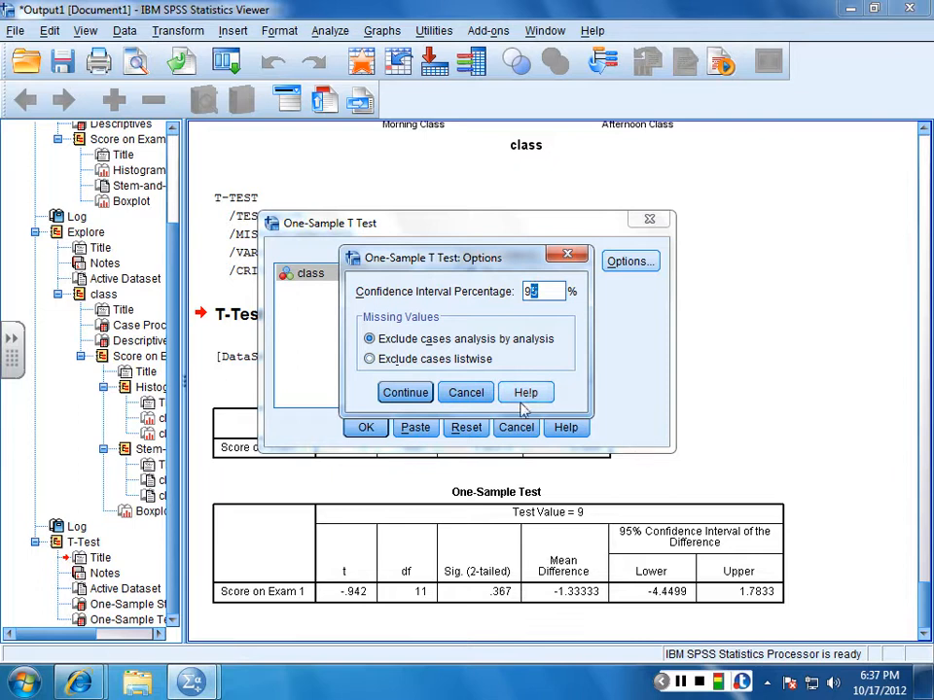
left_click(465, 393)
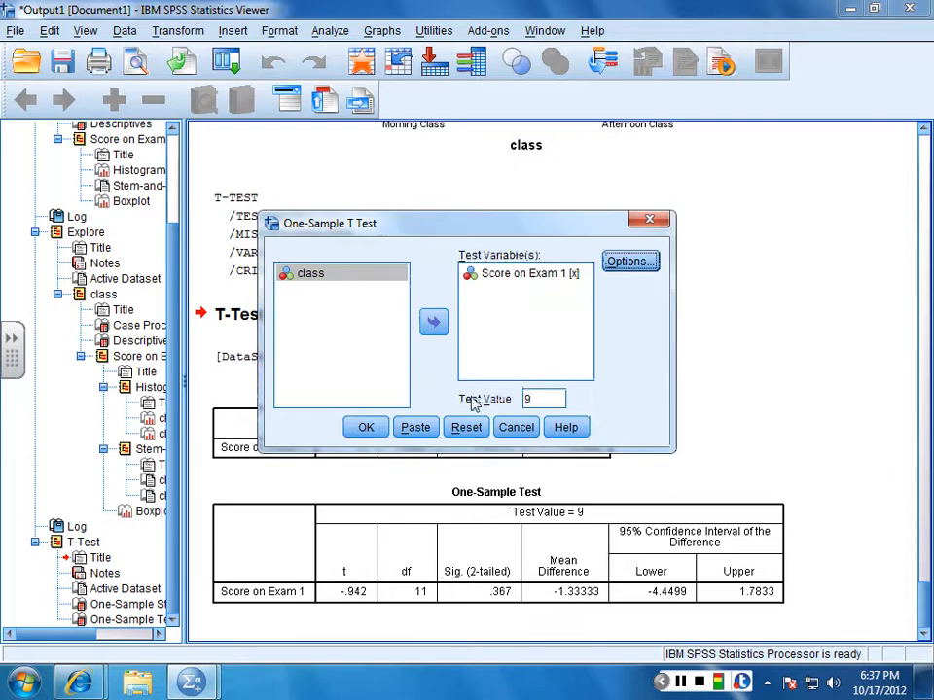
left_click(648, 222)
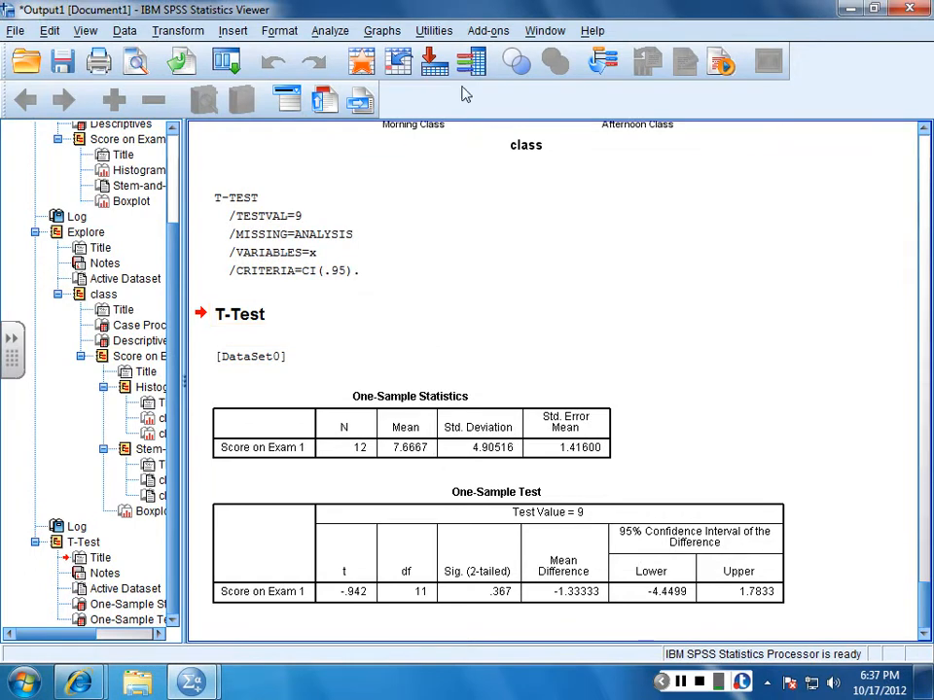
- Set up an Independent-Samples T Test with Score on Exam 1 as the test variable and class as the grouping variable
left_click(331, 35)
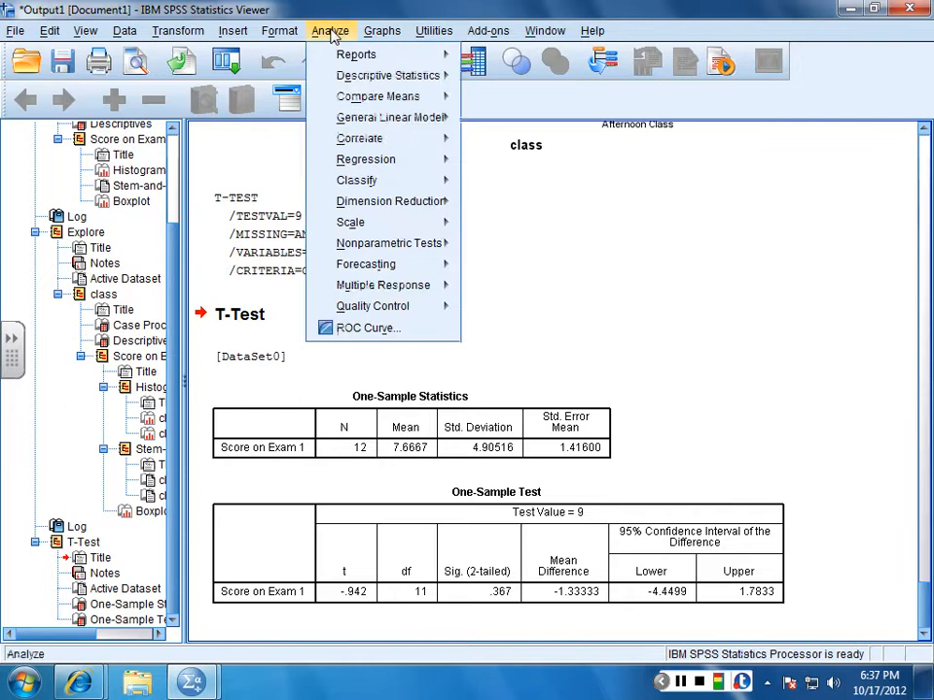
mouse_move(319, 98)
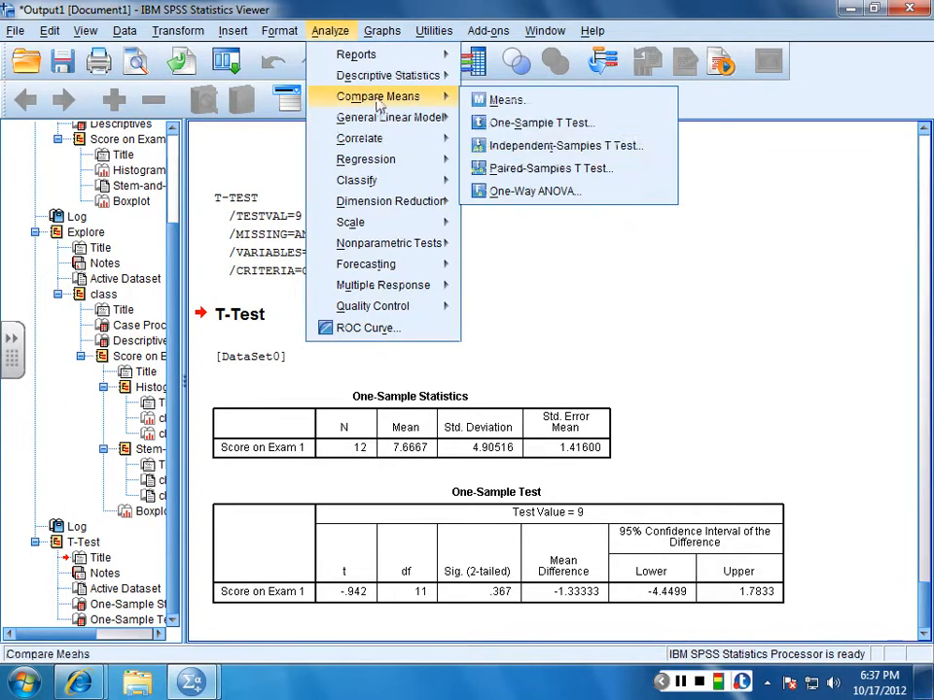
left_click(532, 155)
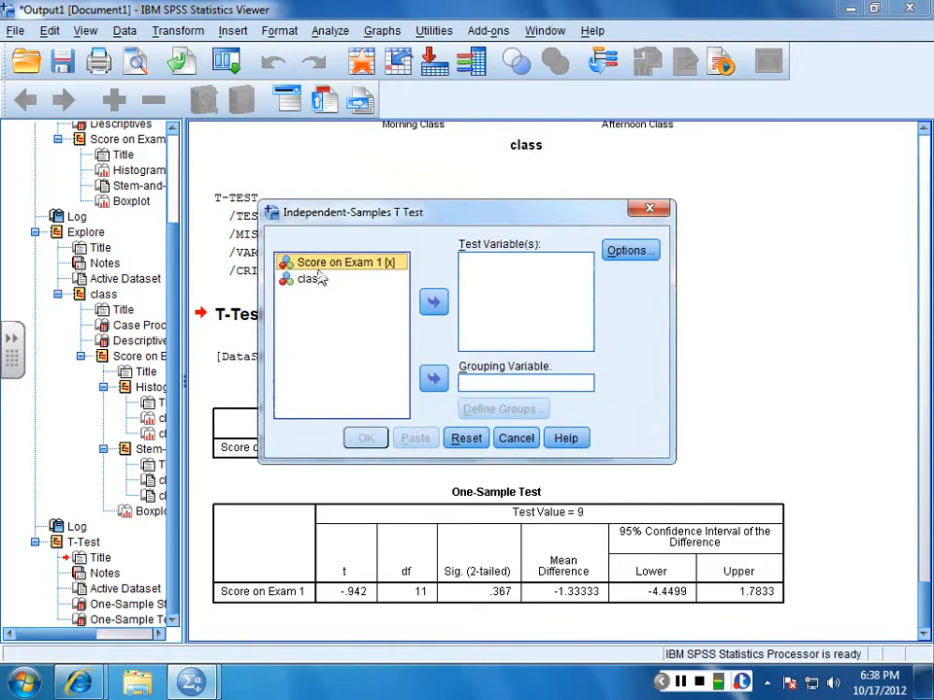
left_click(434, 303)
left_click(331, 265)
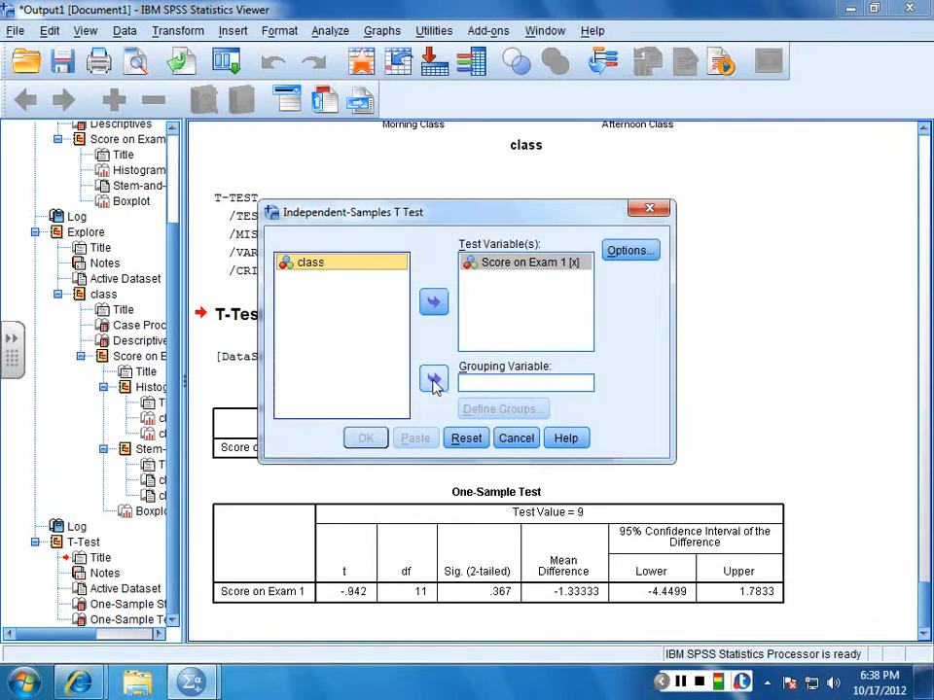
left_click(434, 382)
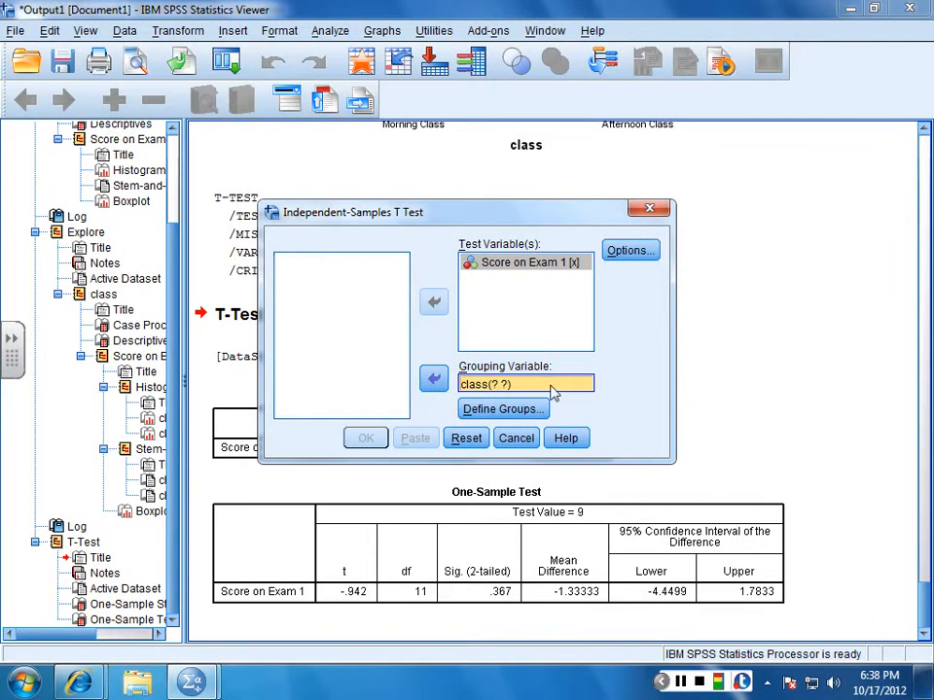
- Define the class groups as values 1 and 2, run the independent-samples test and review the full Independent Samples Test table
left_click(500, 411)
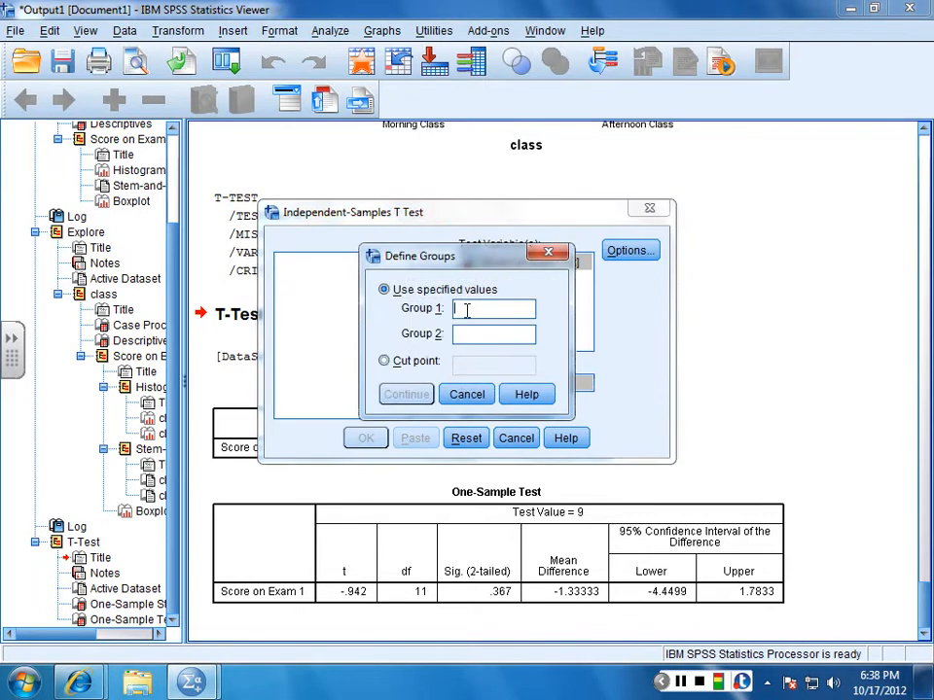
type("1")
left_click(478, 337)
type("2")
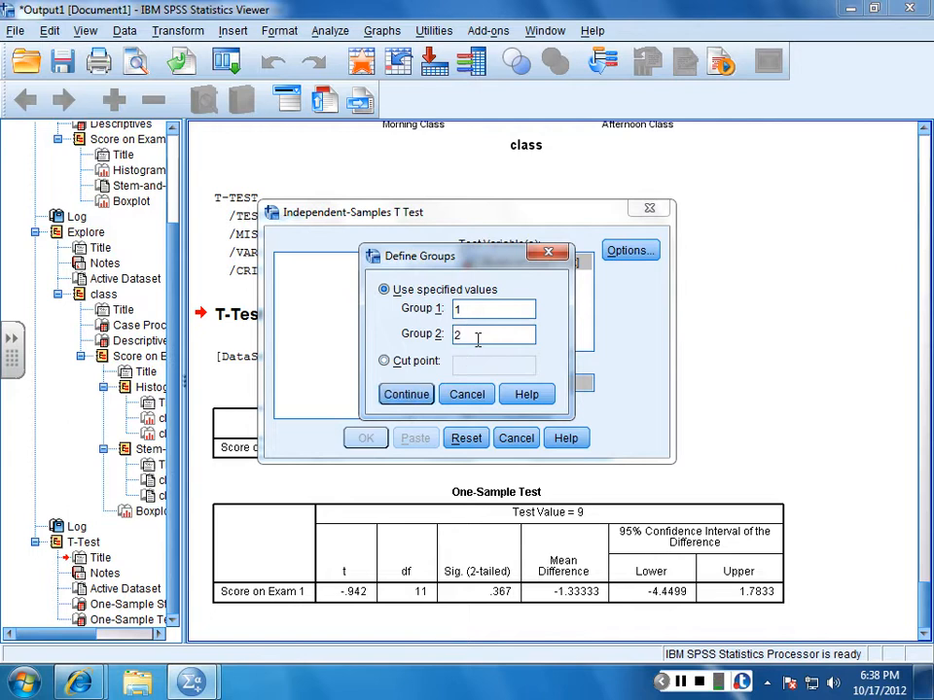
left_click(406, 394)
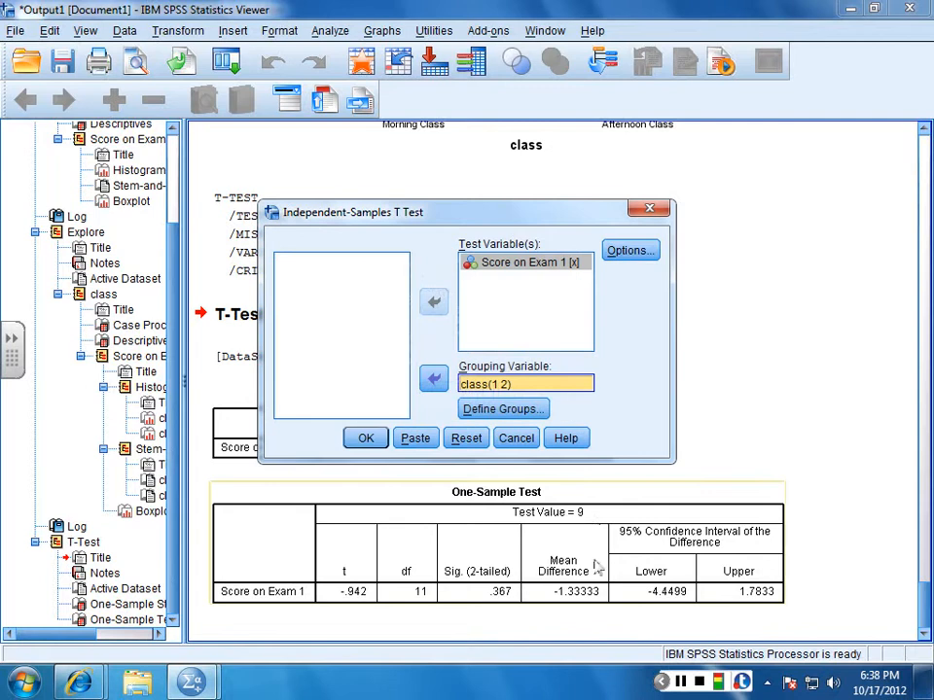
key("Return")
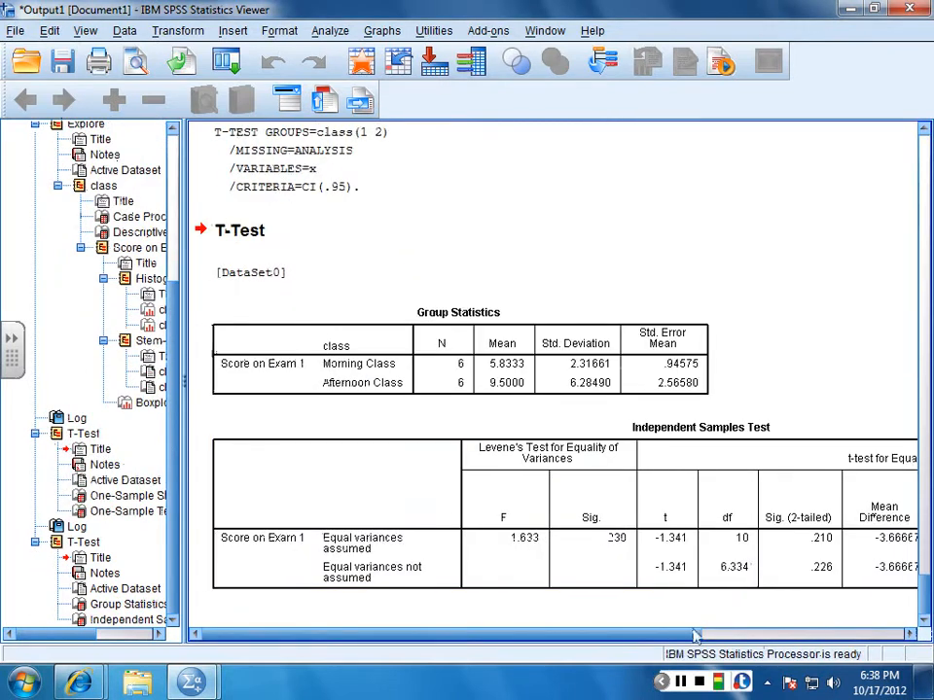
left_click_drag(673, 638, 862, 637)
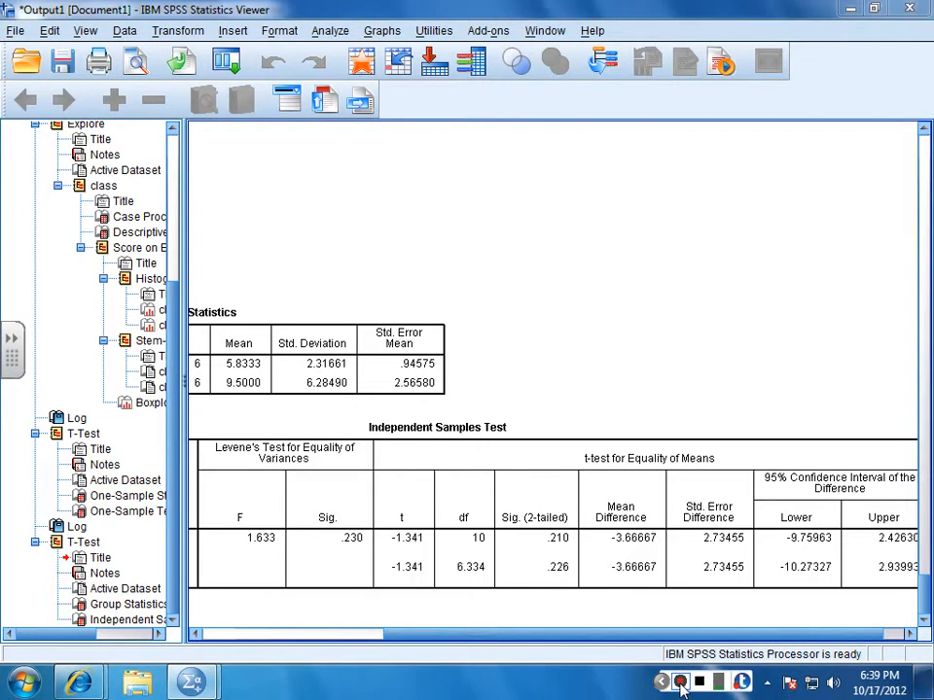
- In the Data Editor's data view, add the scores 12, 14, 12, 16, 19 and 24 to rows 13 to 18 of x
mouse_move(191, 681)
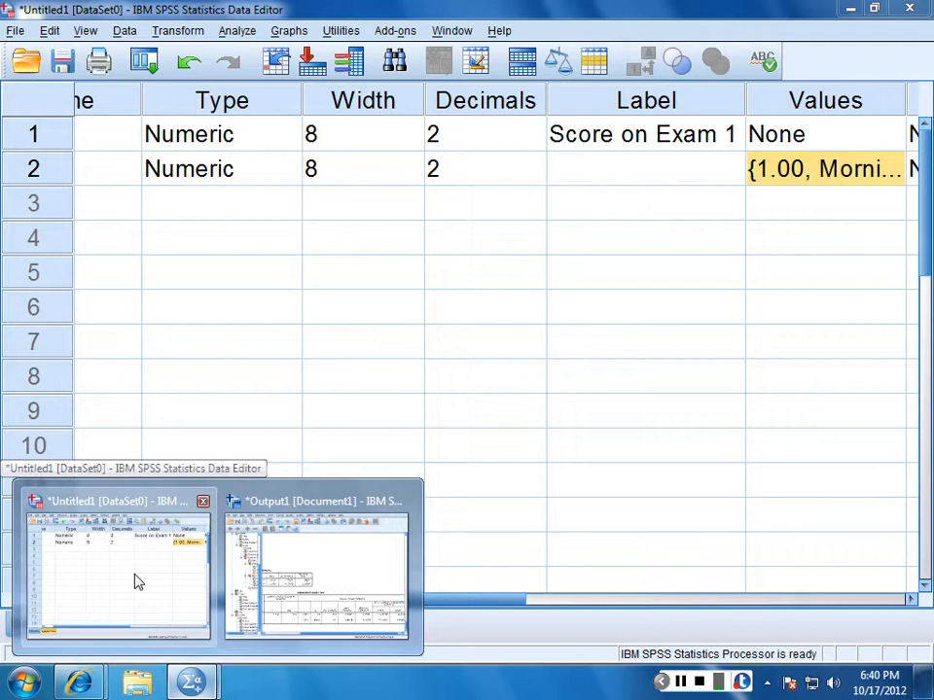
left_click(137, 584)
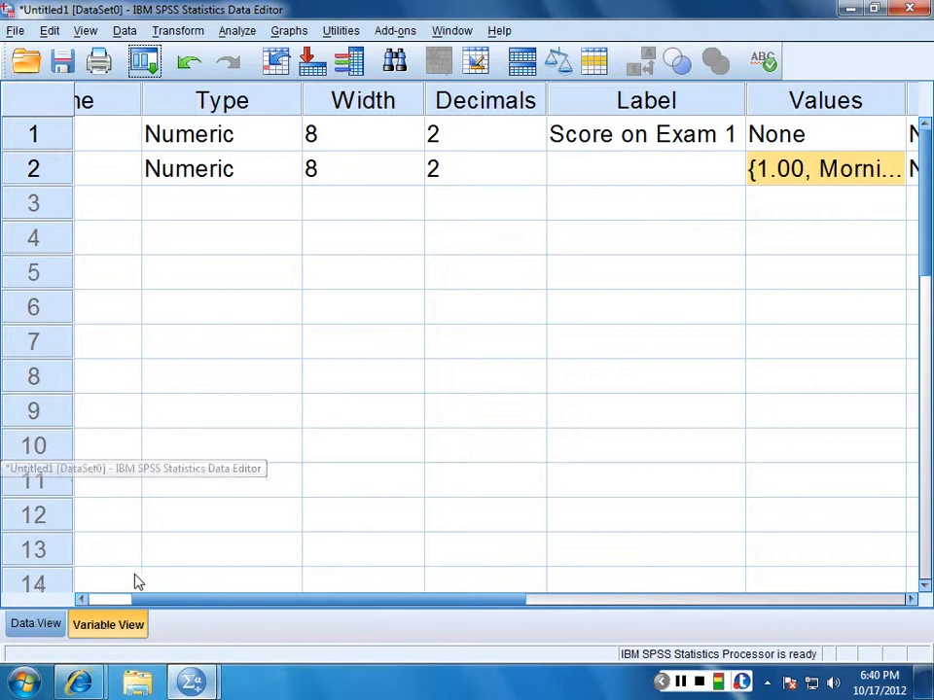
left_click(36, 628)
scroll(832, 592, "down", 2)
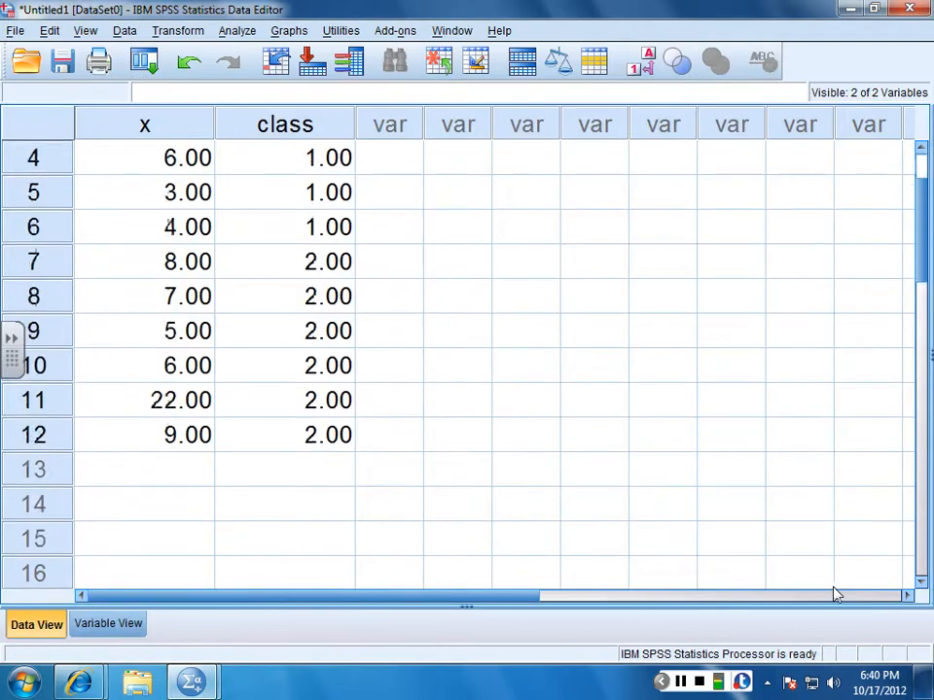
left_click(165, 366)
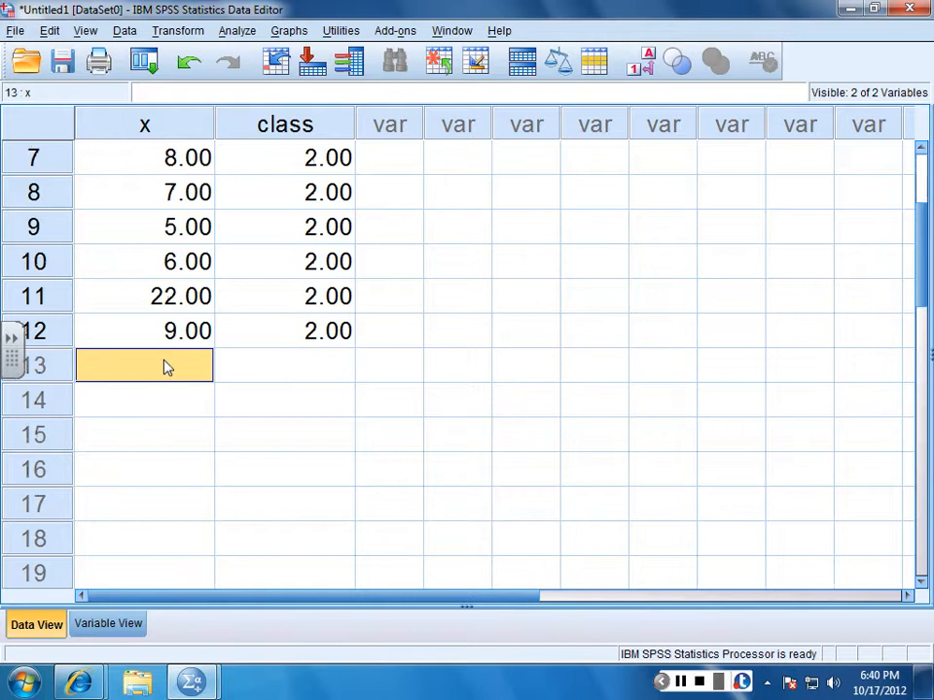
type("12")
key("Return")
type("14")
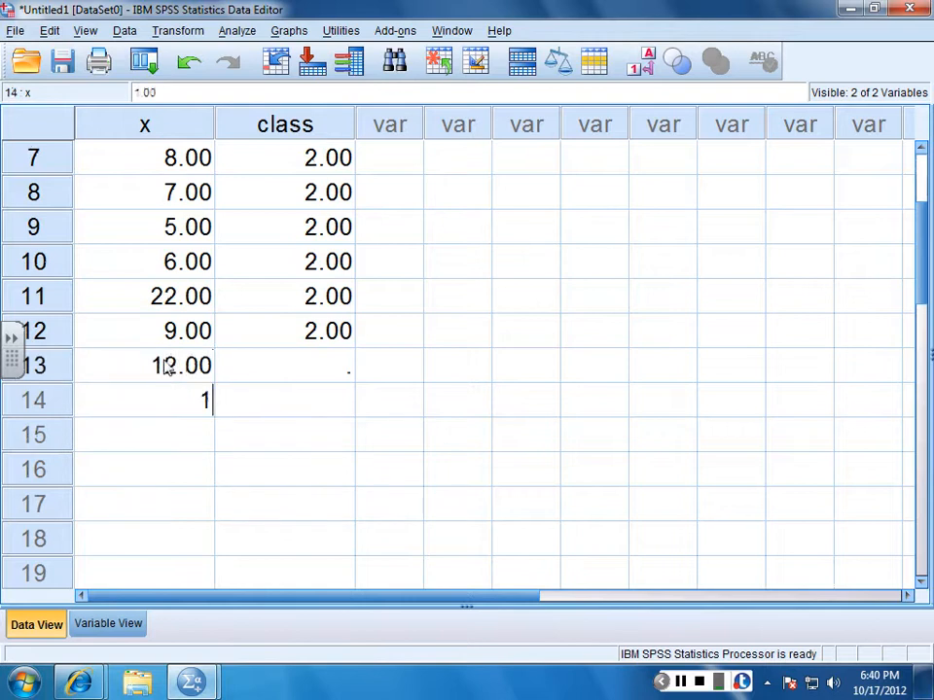
key("Return")
type("12")
key("Return")
type("1")
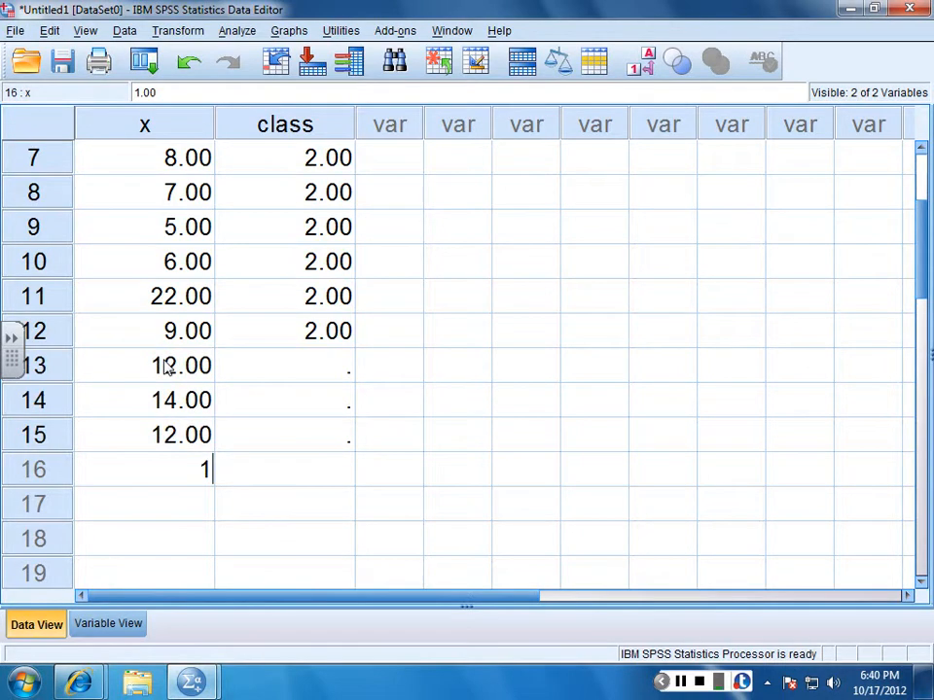
type("6")
key("Return")
type("19")
key("Return")
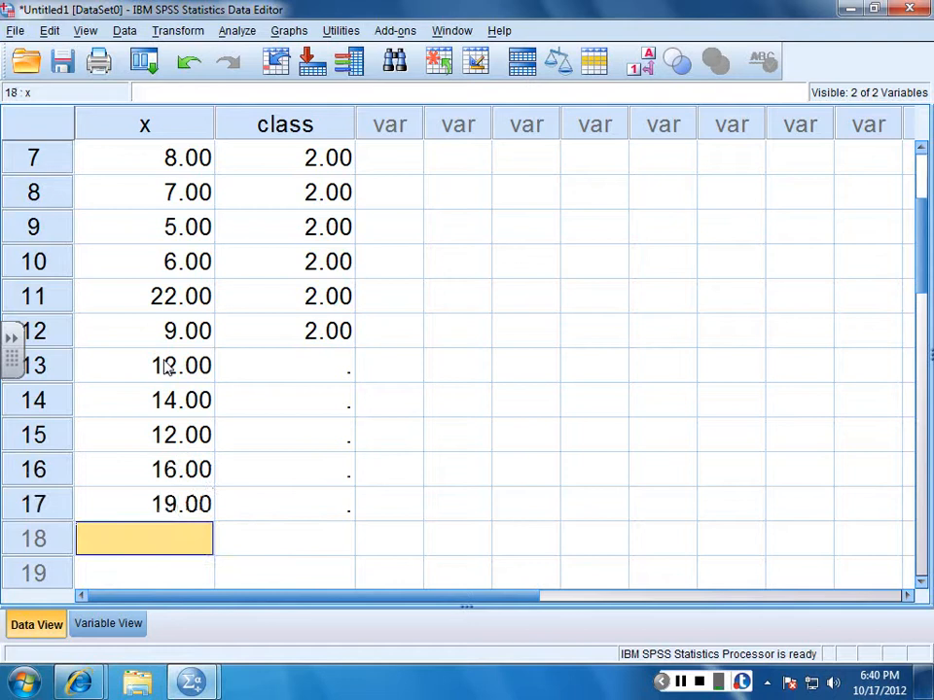
type("24")
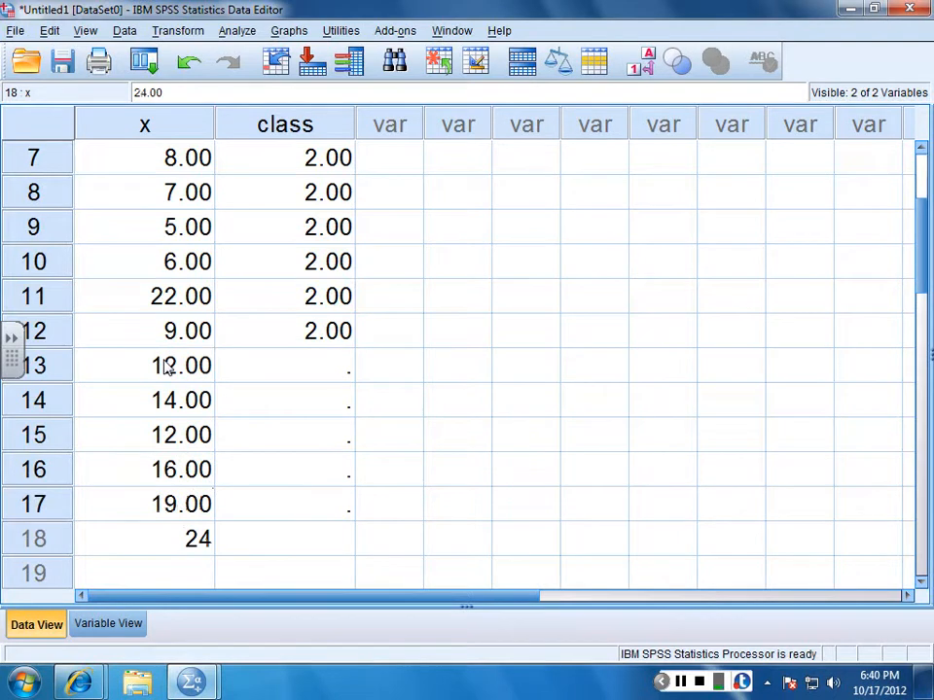
key("Return")
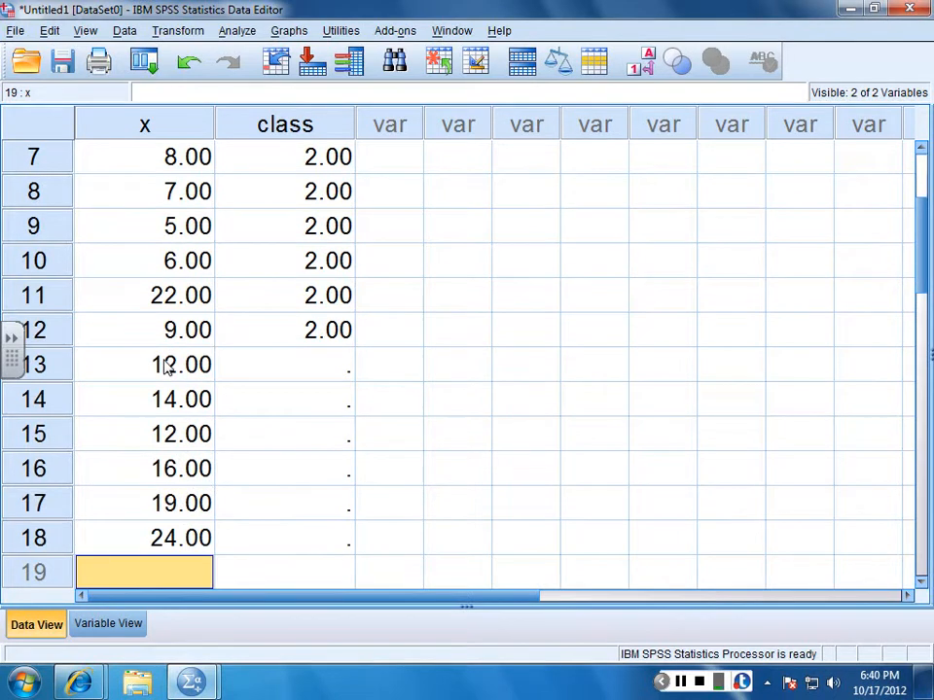
- Assign class value 3 to the six cases in rows 13 to 18
left_click(319, 367)
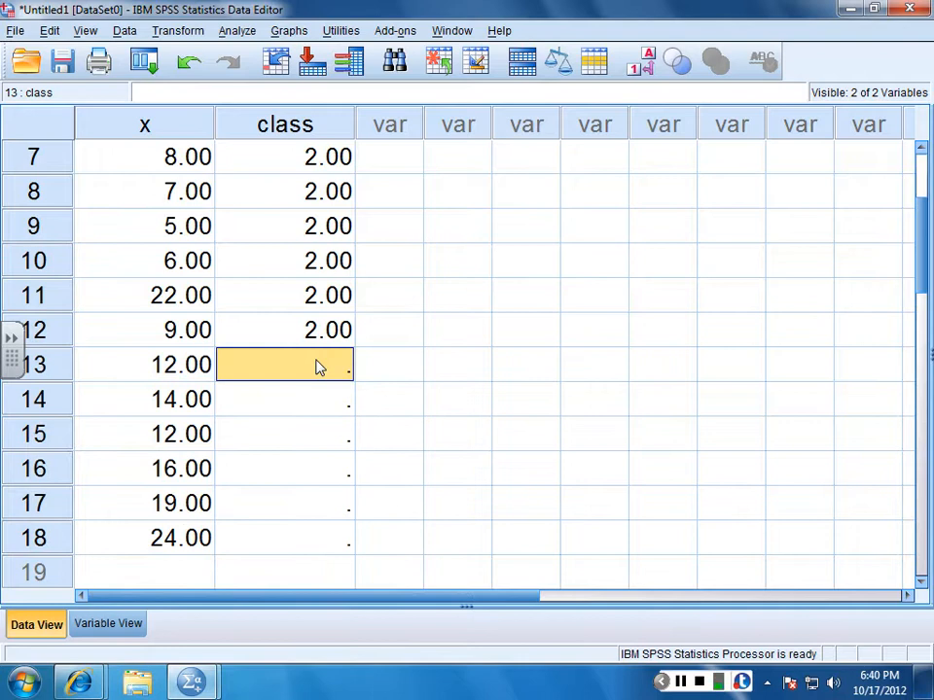
type("3")
key("Return")
type("3")
key("Return")
type("3")
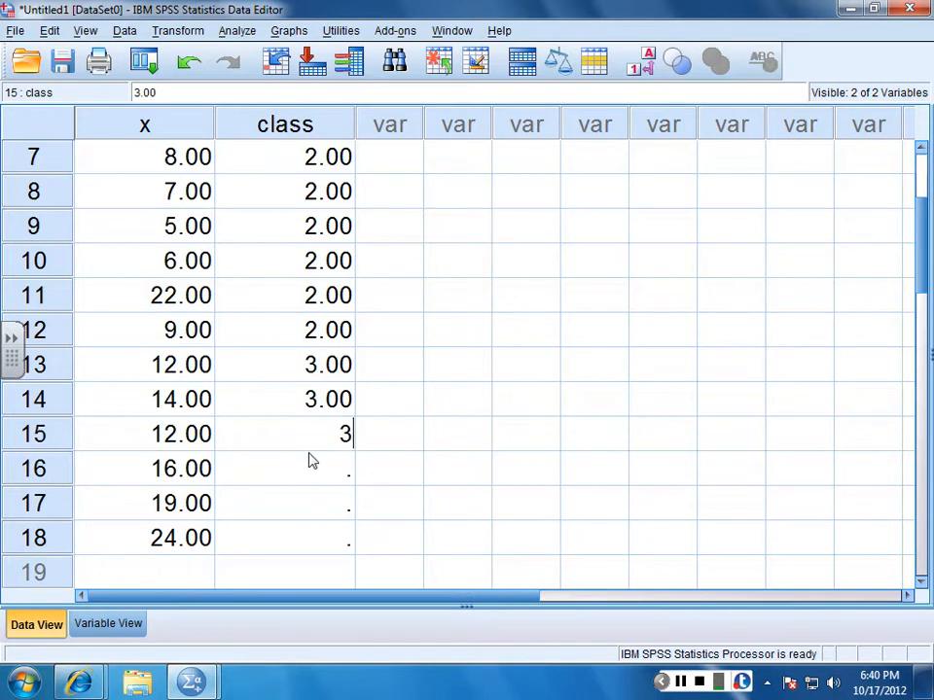
key("Return")
type("3")
key("Return")
type("3")
key("Return")
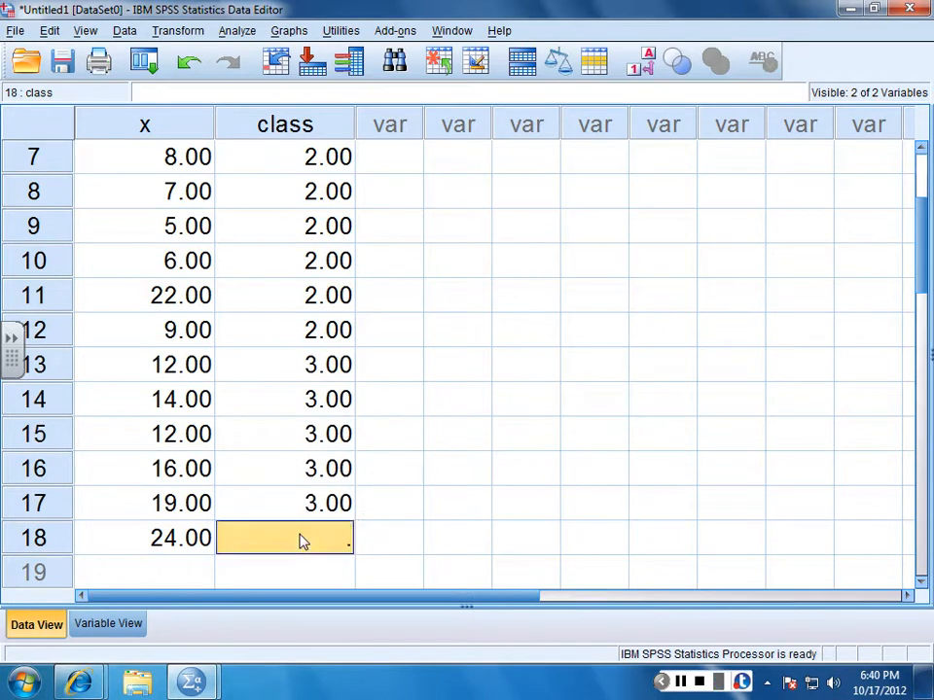
type("3")
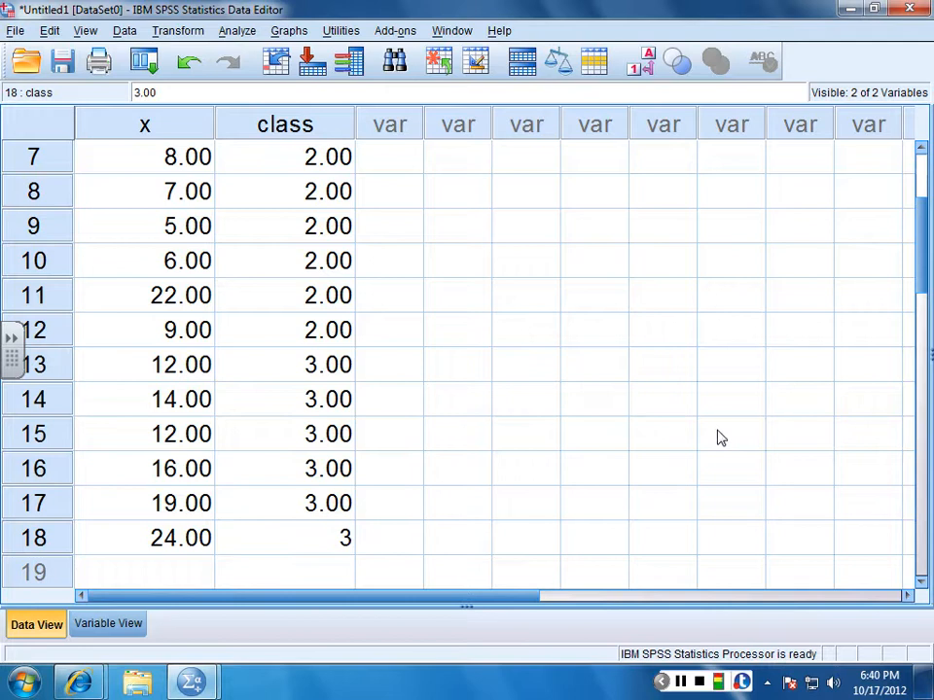
key("Return")
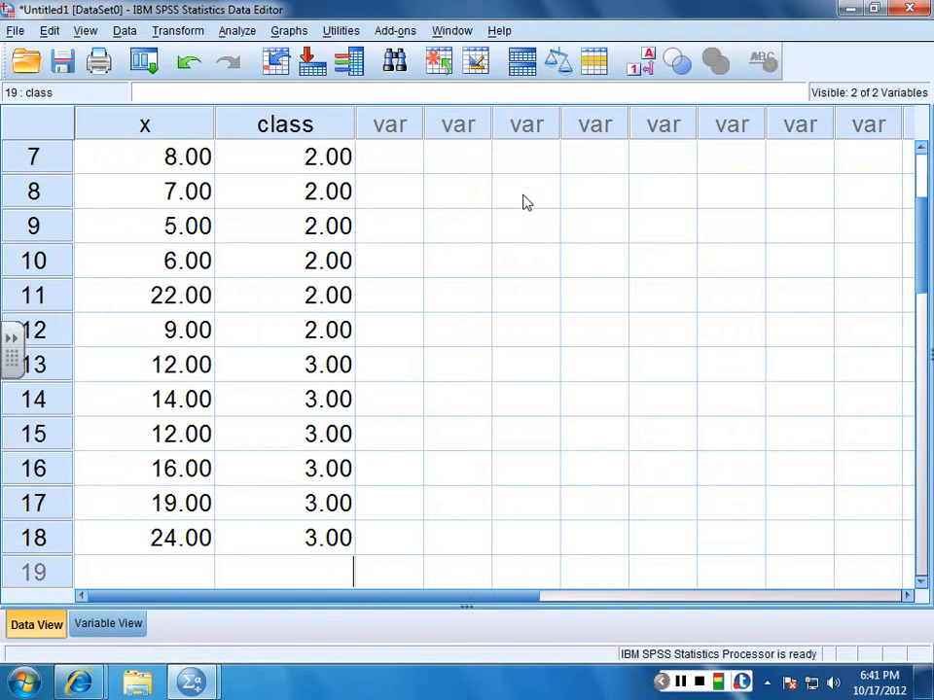
- Rerun Explore on Score on Exam 1 by class for all three groups and review the descriptives, histograms and boxplots
left_click(236, 32)
mouse_move(261, 76)
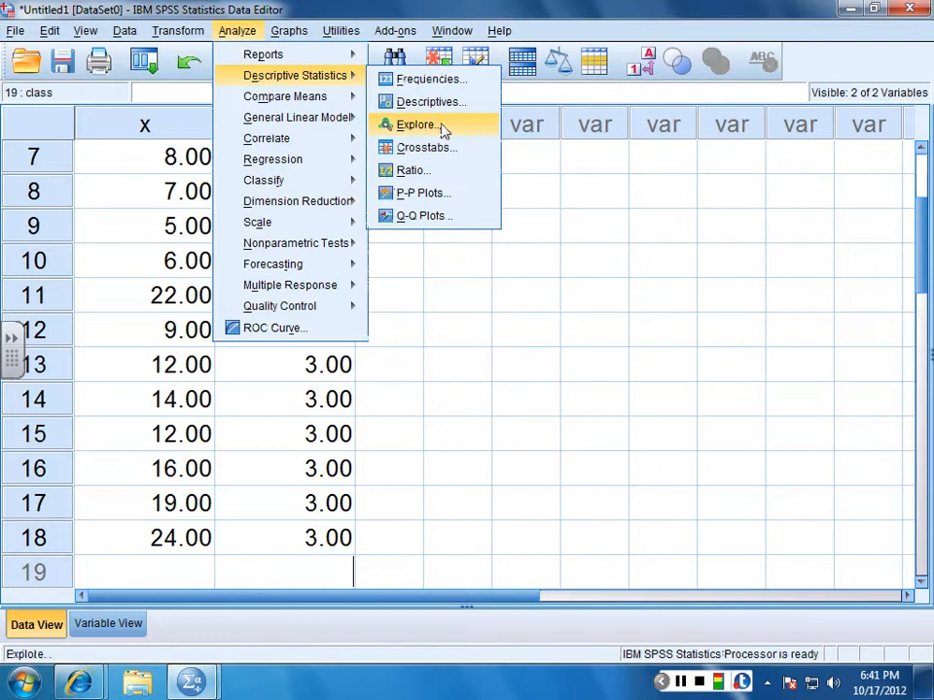
left_click(416, 125)
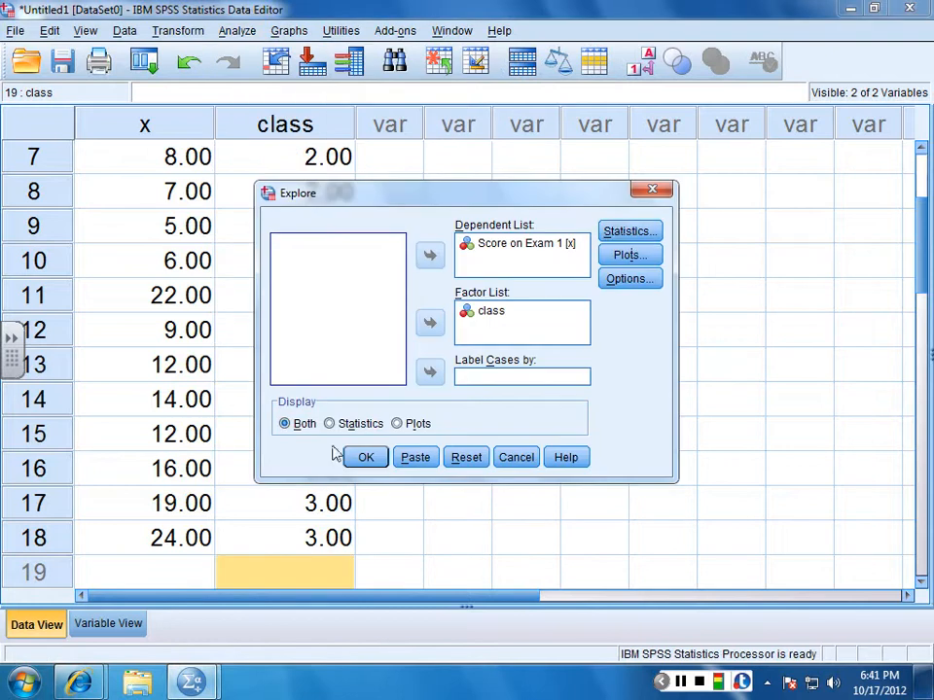
left_click(362, 459)
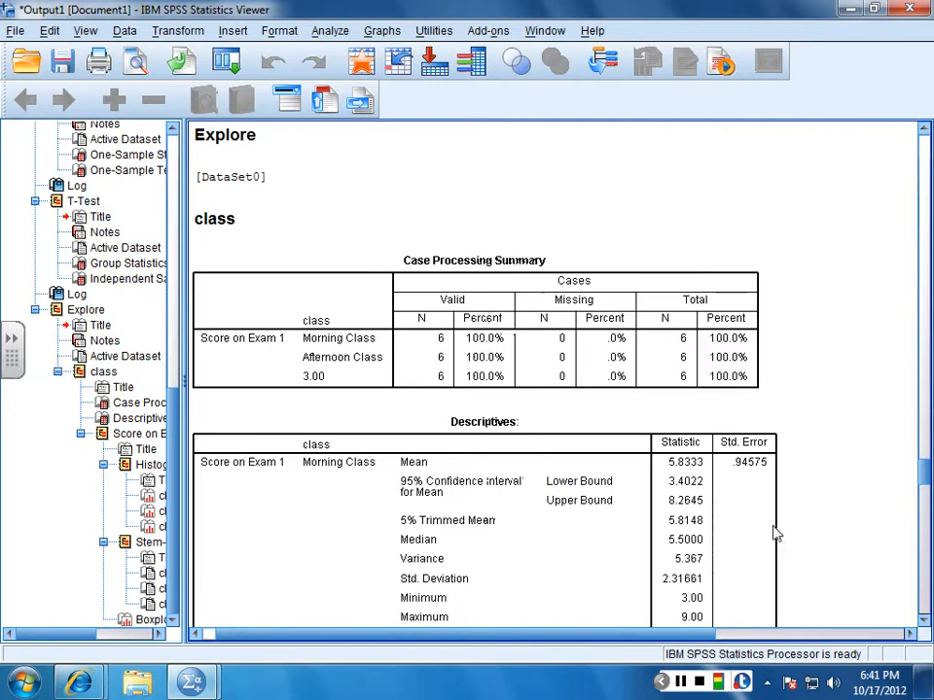
scroll(775, 533, "down", 8)
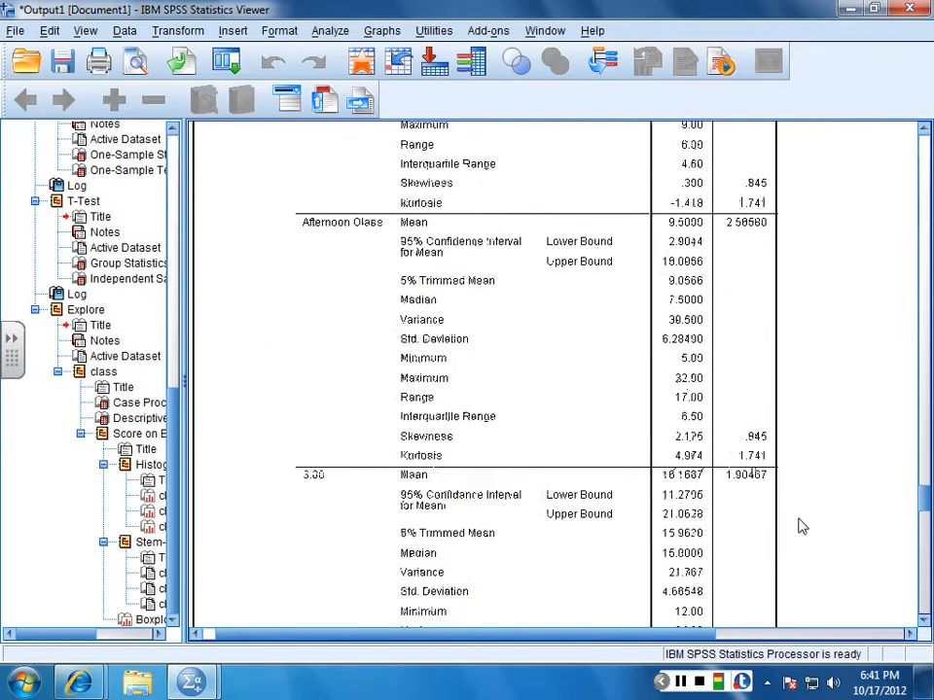
scroll(801, 526, "down", 10)
scroll(802, 527, "down", 8)
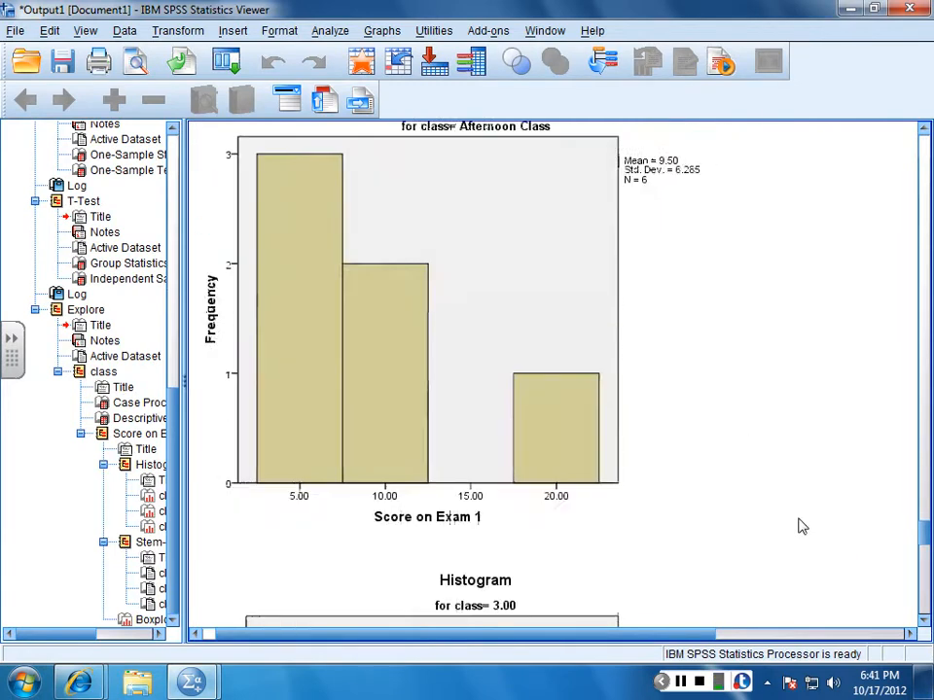
scroll(801, 526, "down", 8)
scroll(801, 526, "down", 8)
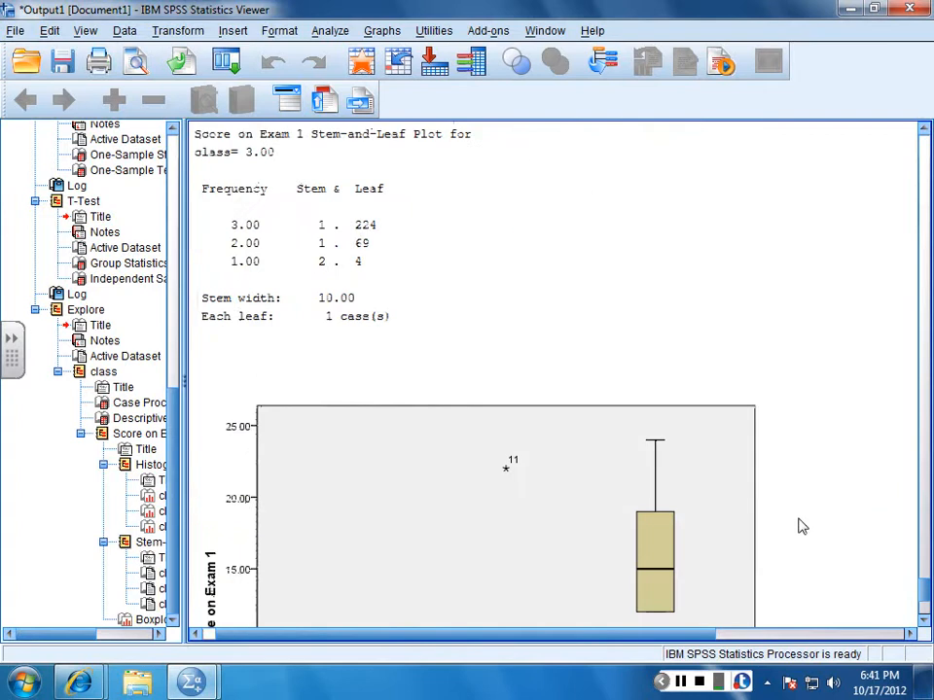
scroll(801, 526, "down", 4)
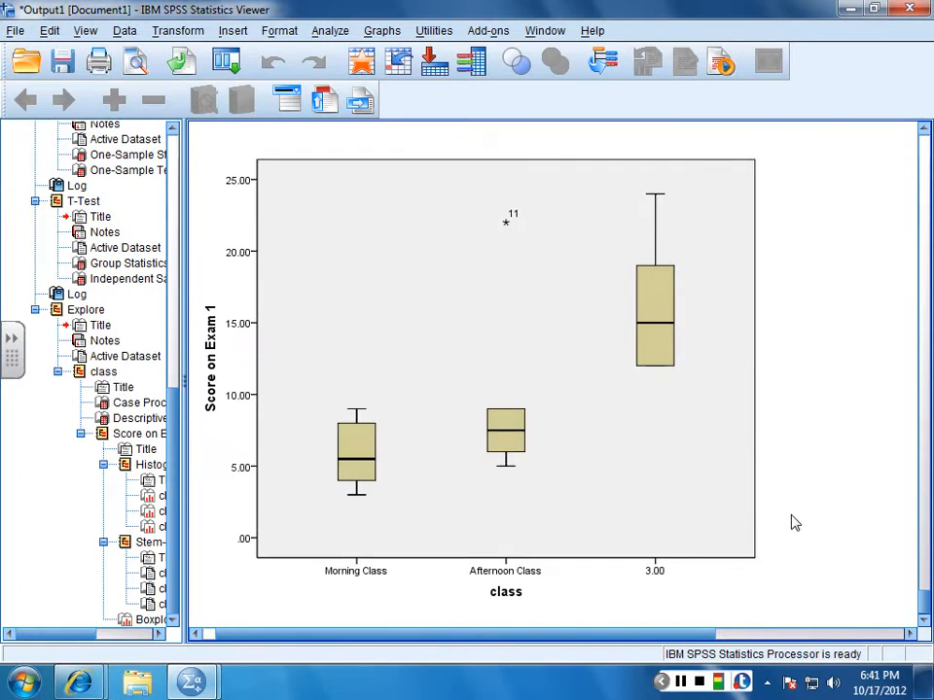
- Set up a One-Way ANOVA with Score on Exam 1 as the dependent variable and class as the factor
left_click(328, 34)
mouse_move(379, 95)
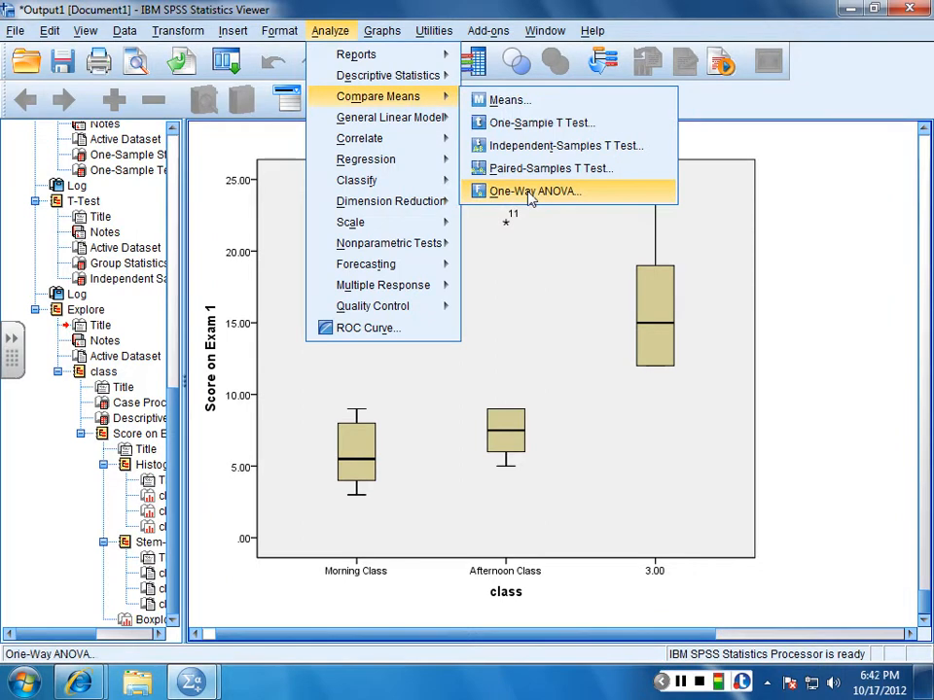
left_click(531, 193)
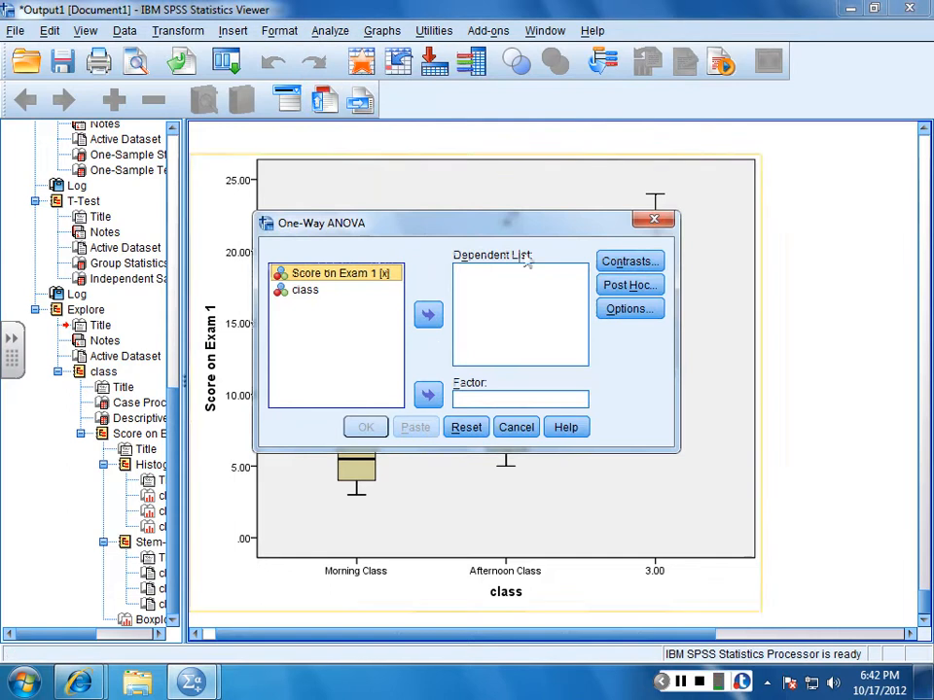
left_click(427, 314)
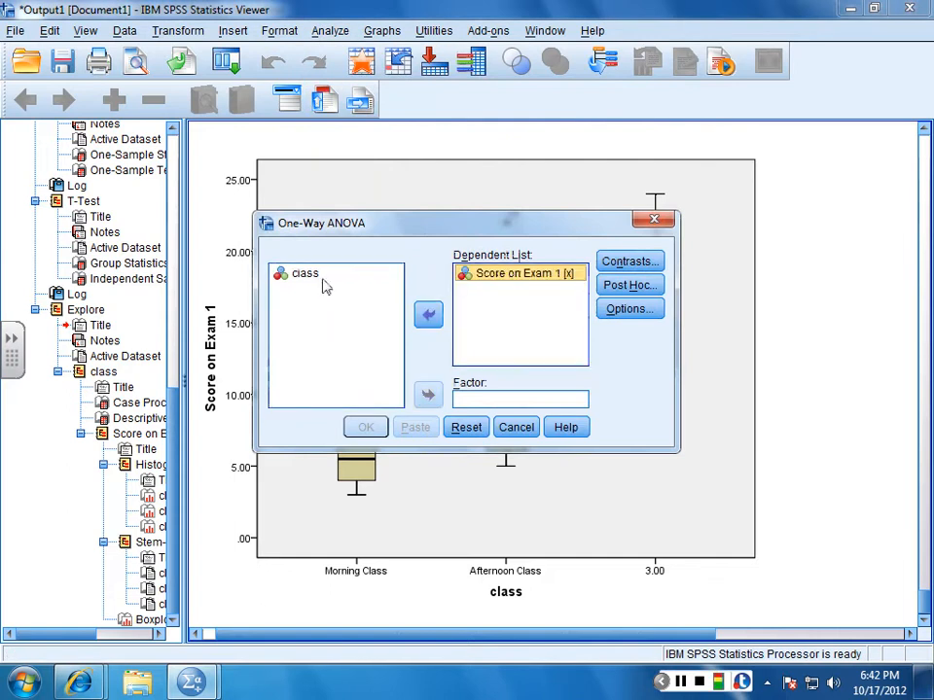
left_click(428, 395)
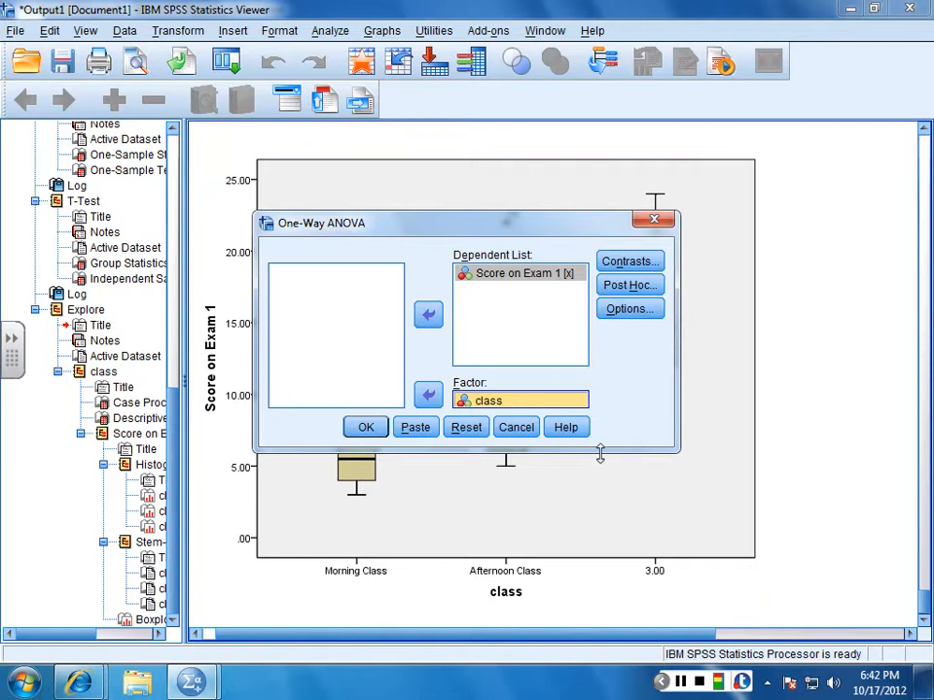
- Add Tukey post hoc comparisons to the One-Way ANOVA and run the analysis
left_click(634, 292)
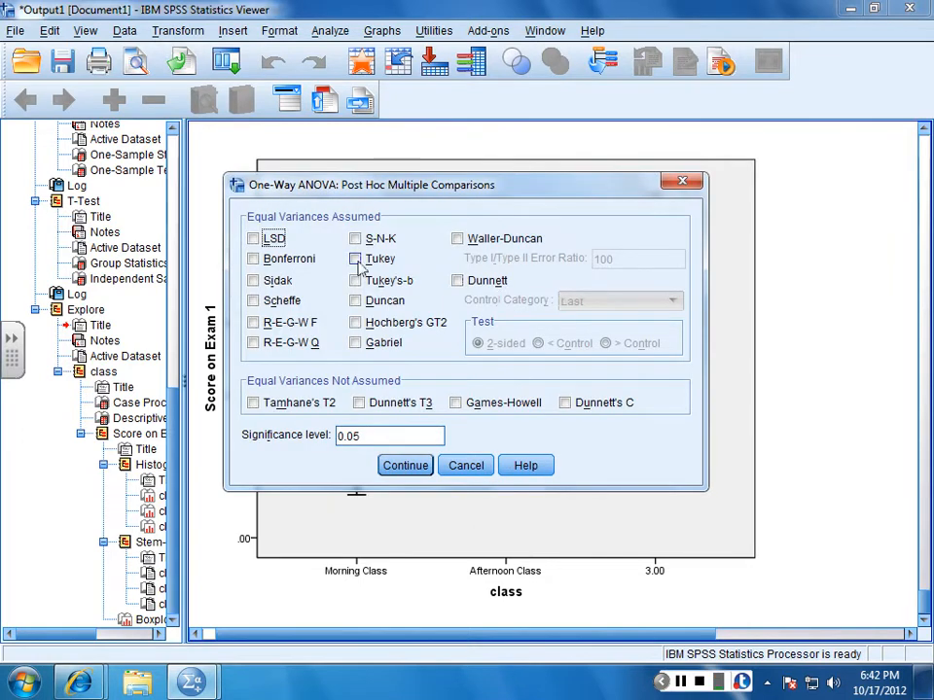
left_click(356, 260)
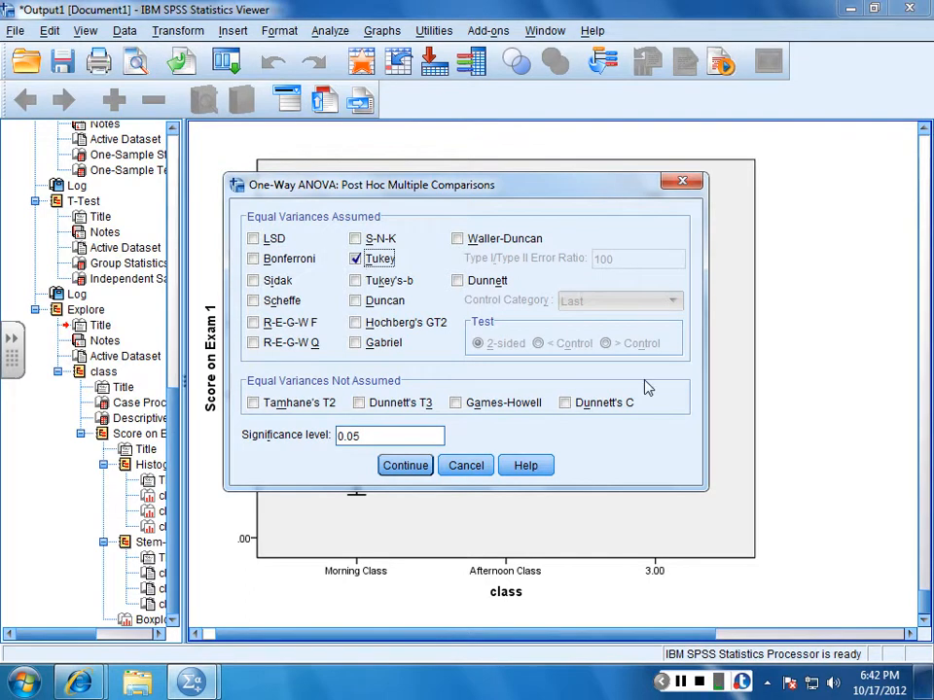
left_click(404, 465)
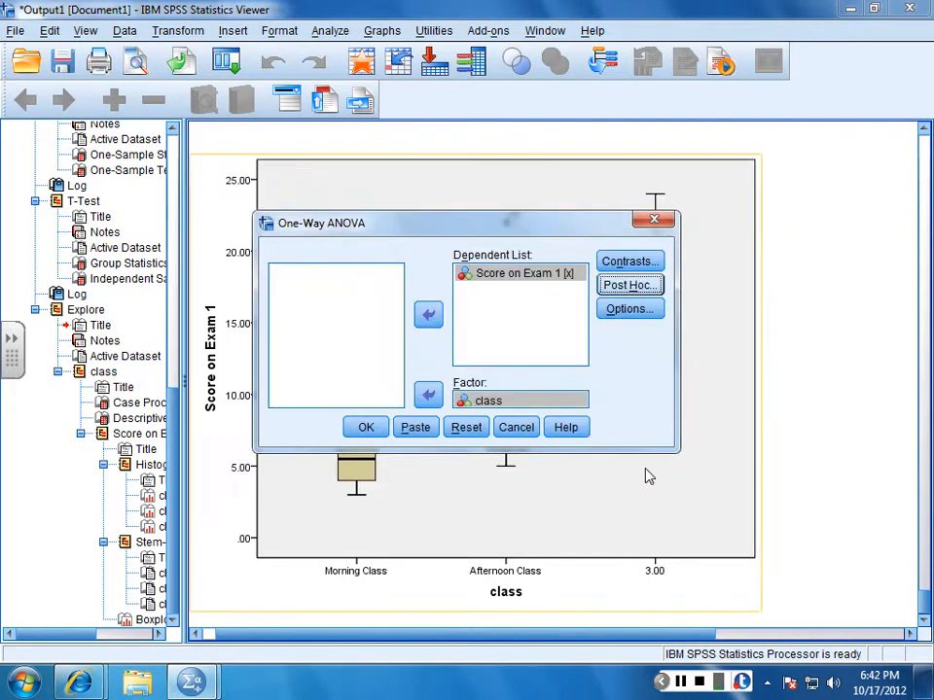
left_click(364, 429)
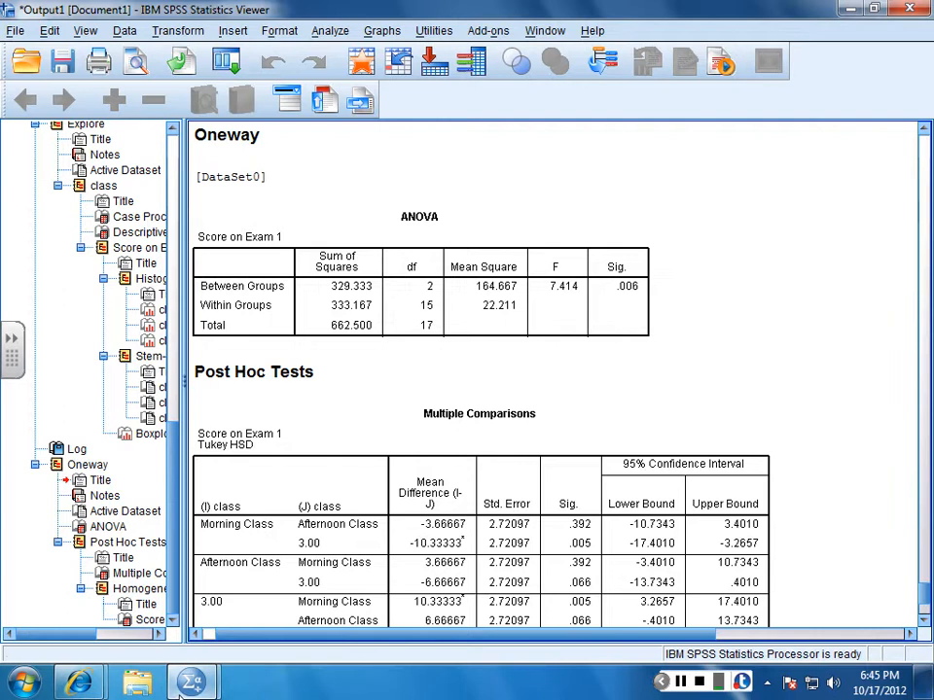
- Return to the Data Editor, create a new empty dataset and show its data view
mouse_move(193, 688)
left_click(68, 583)
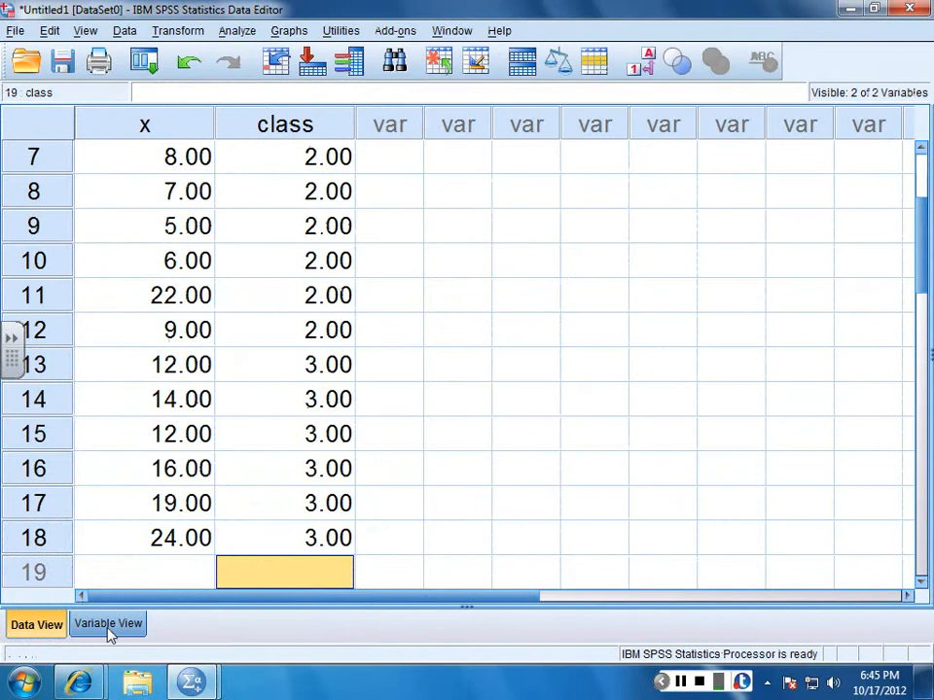
left_click(82, 633)
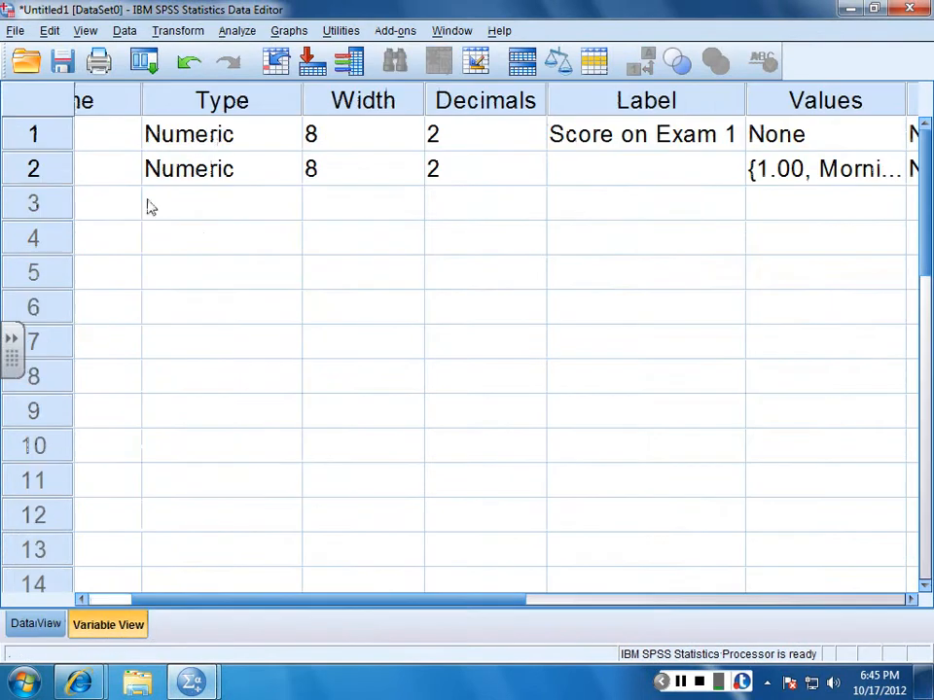
left_click(659, 604)
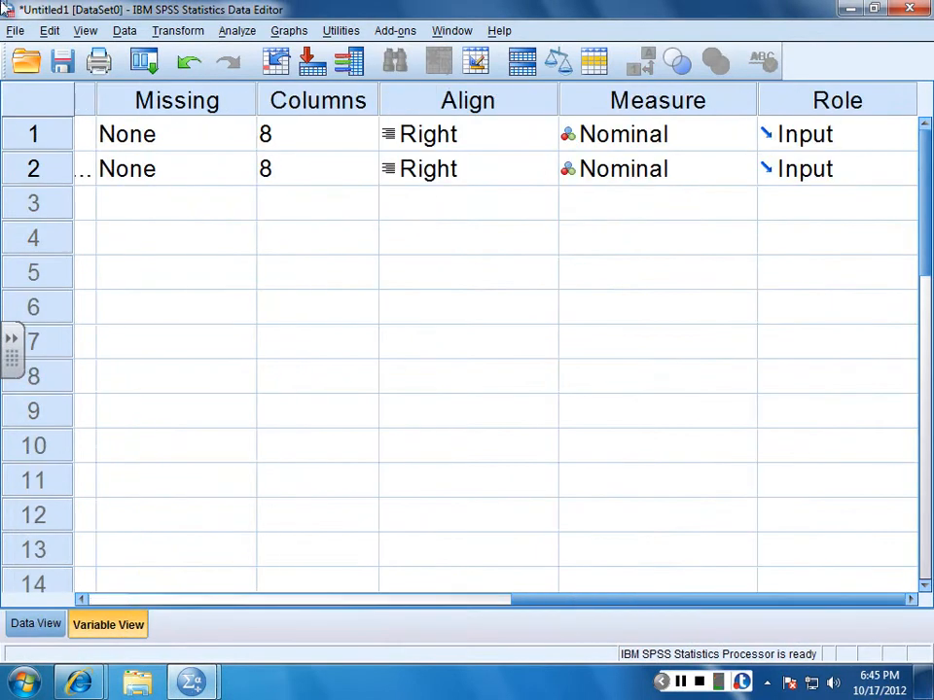
left_click(14, 30)
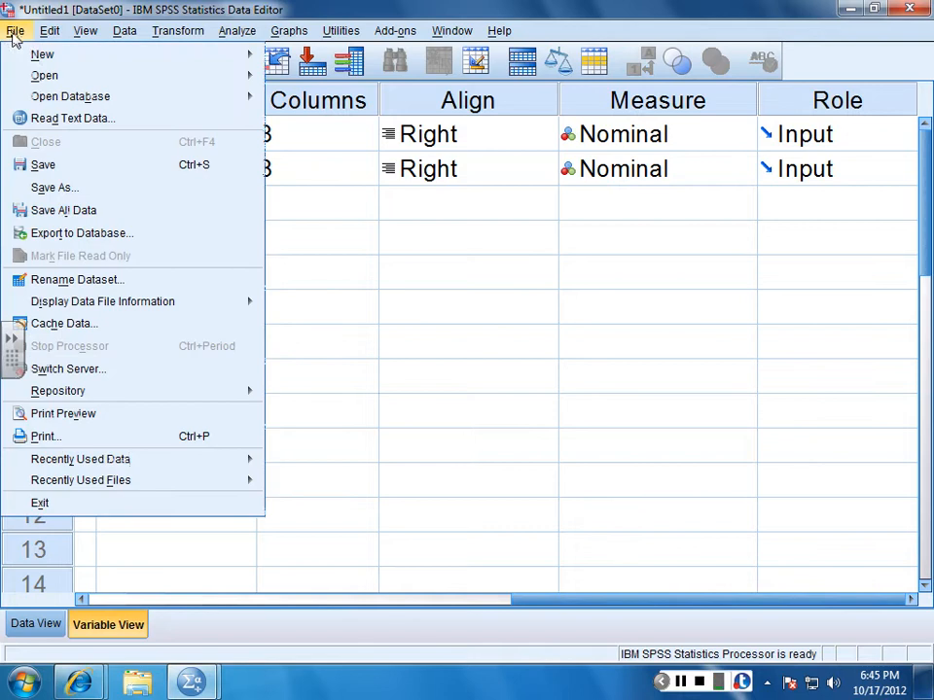
mouse_move(175, 51)
left_click(305, 60)
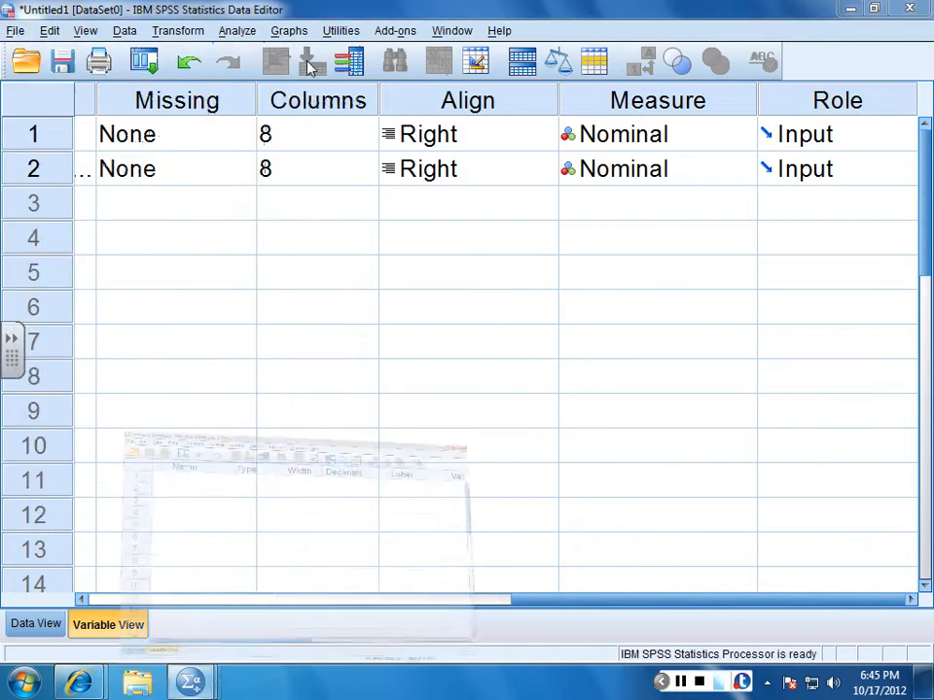
left_click(38, 617)
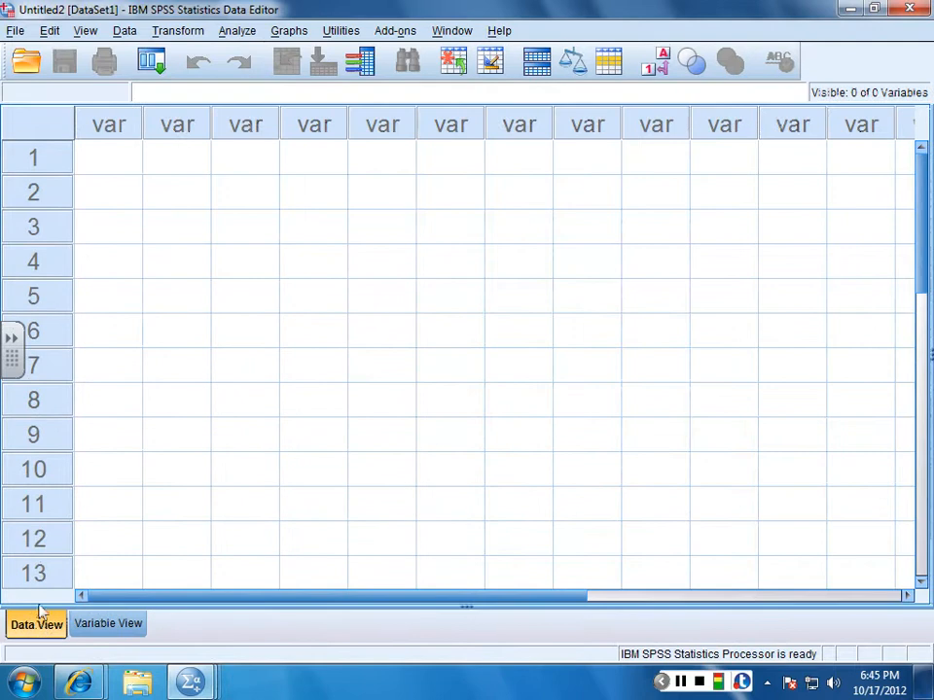
- Enter 21, 23, 25, 32, 54 and 42 in rows 1 to 6 of the new dataset's first column
left_click(111, 173)
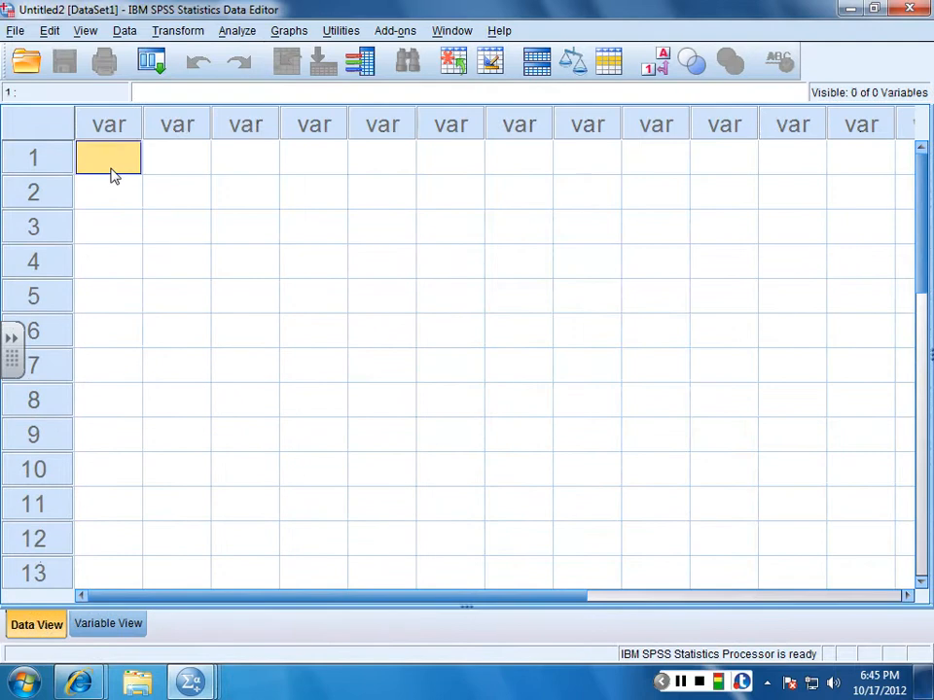
type("21")
key("Return")
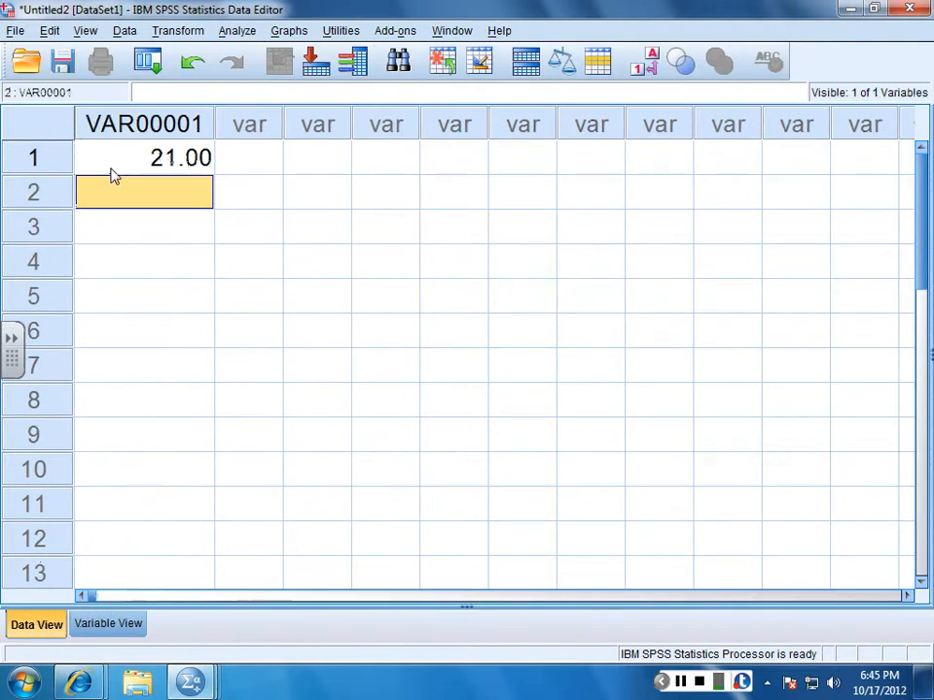
type("23")
key("Return")
type("25")
key("Return")
type("3")
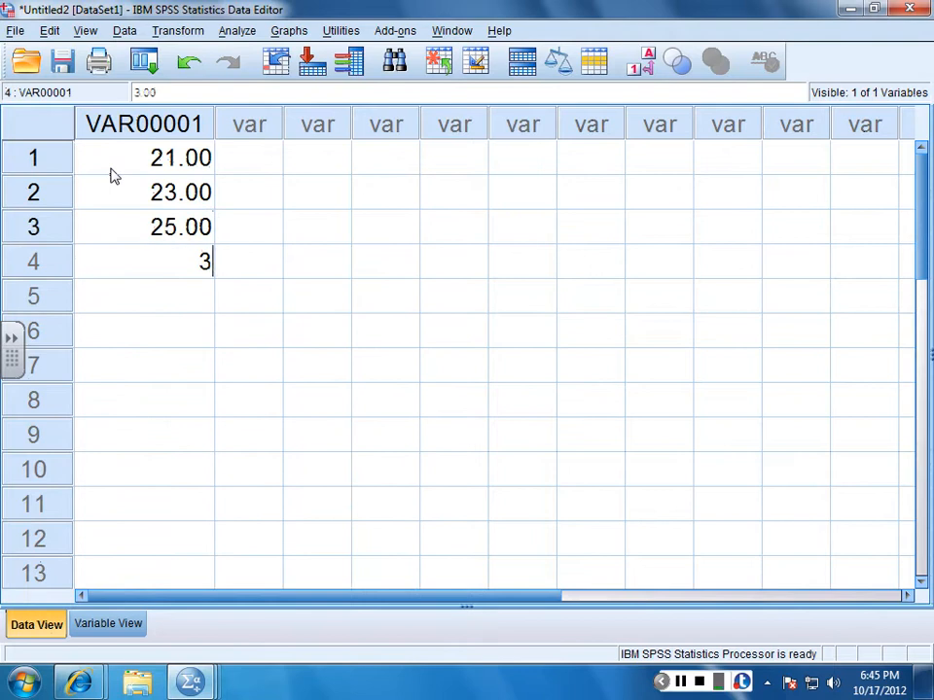
type("2")
key("Return")
type("54")
key("Return")
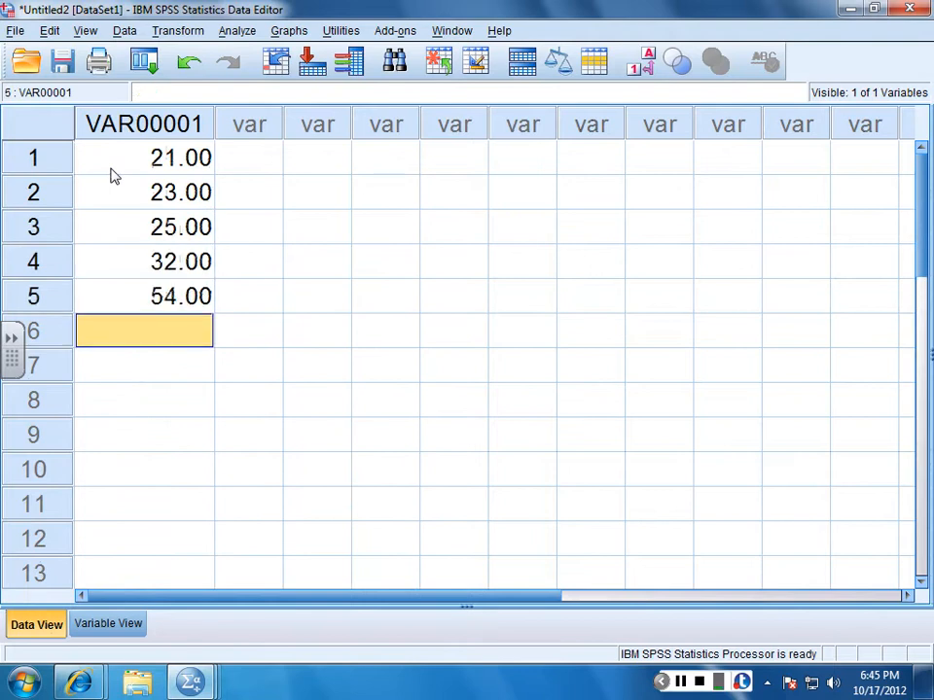
type("42")
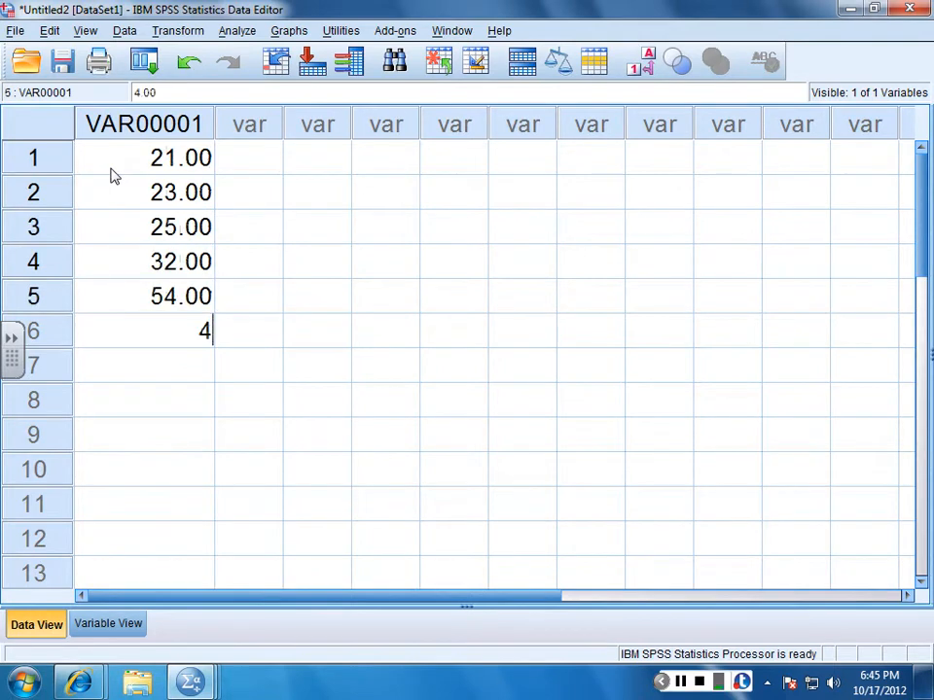
- Enter 25, 21, 28, 33, 58 and 40 in rows 1 to 6 of the second column
left_click(243, 168)
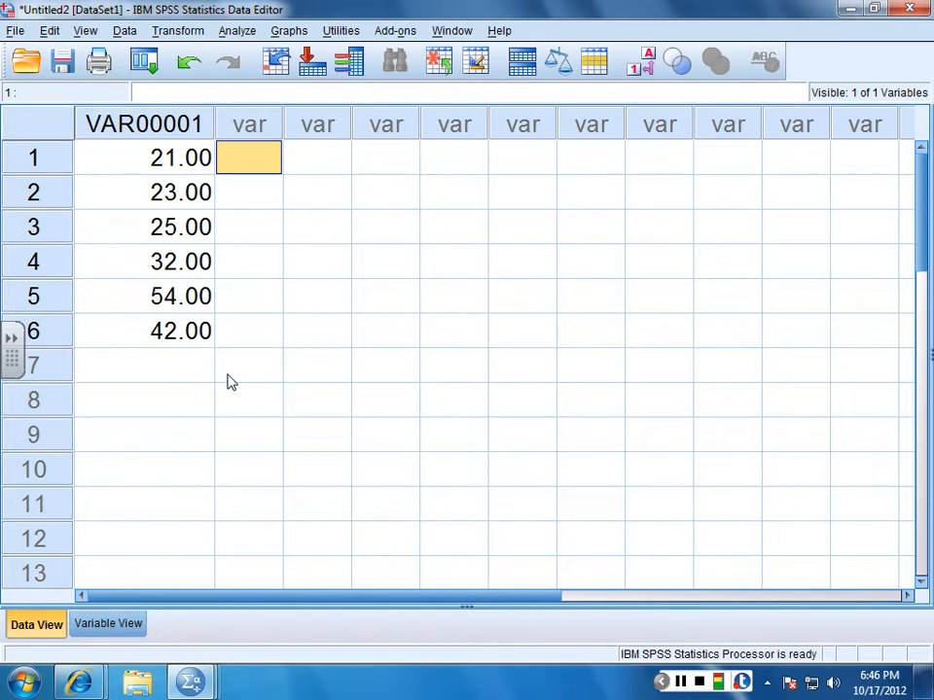
type("25")
key("Return")
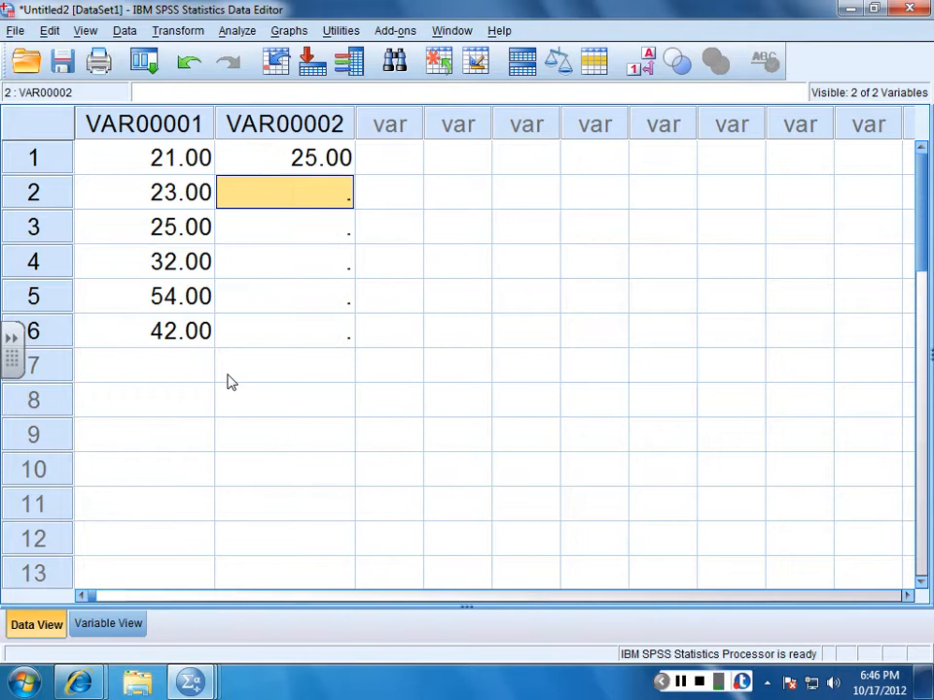
type("21")
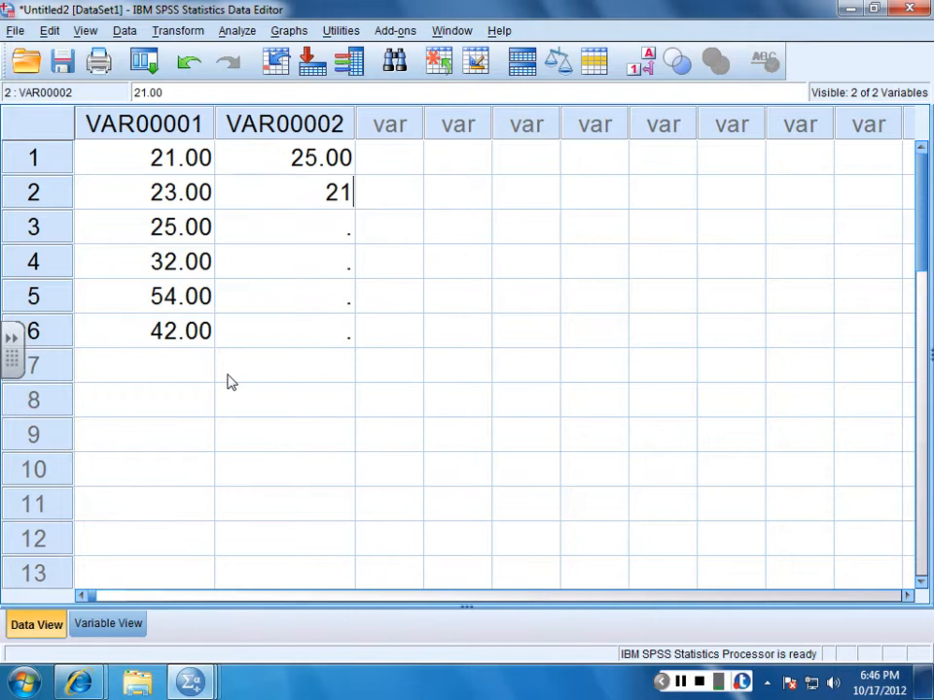
key("Return")
type("28")
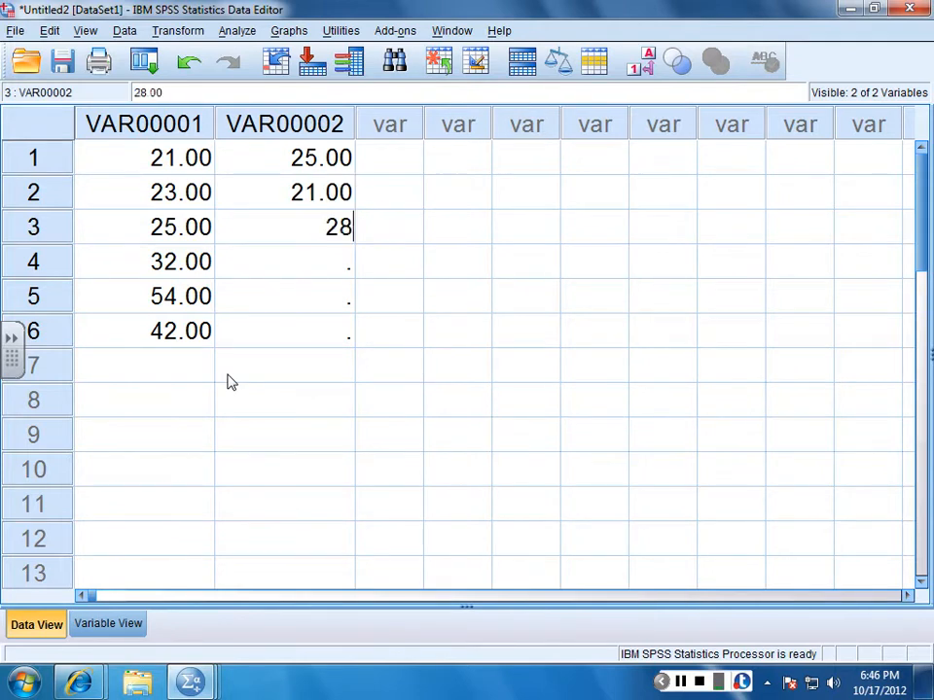
key("Return")
type("33")
key("Return")
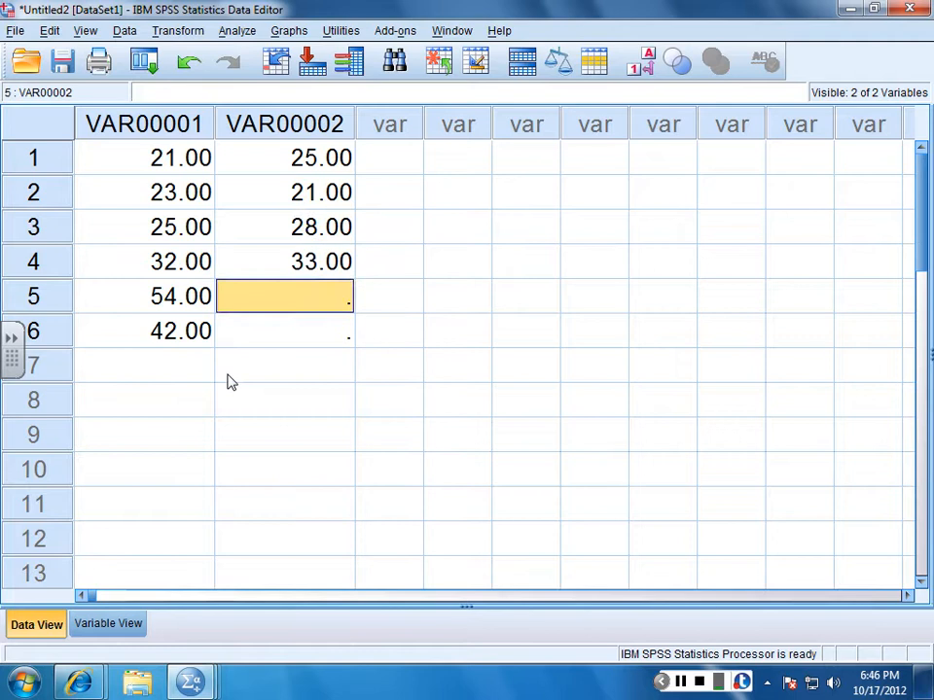
type("58")
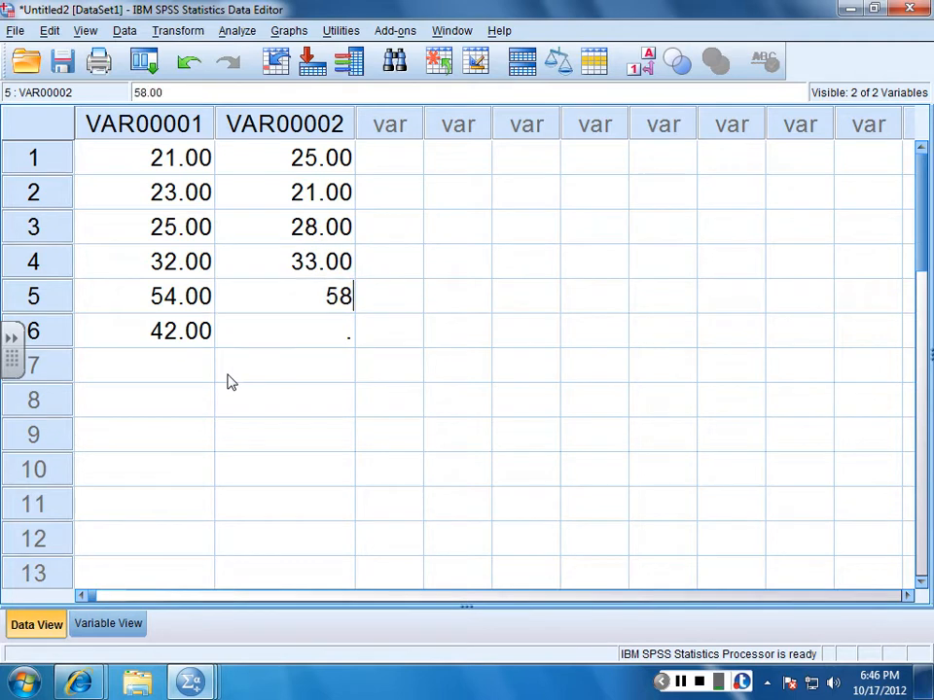
key("Return")
type("40")
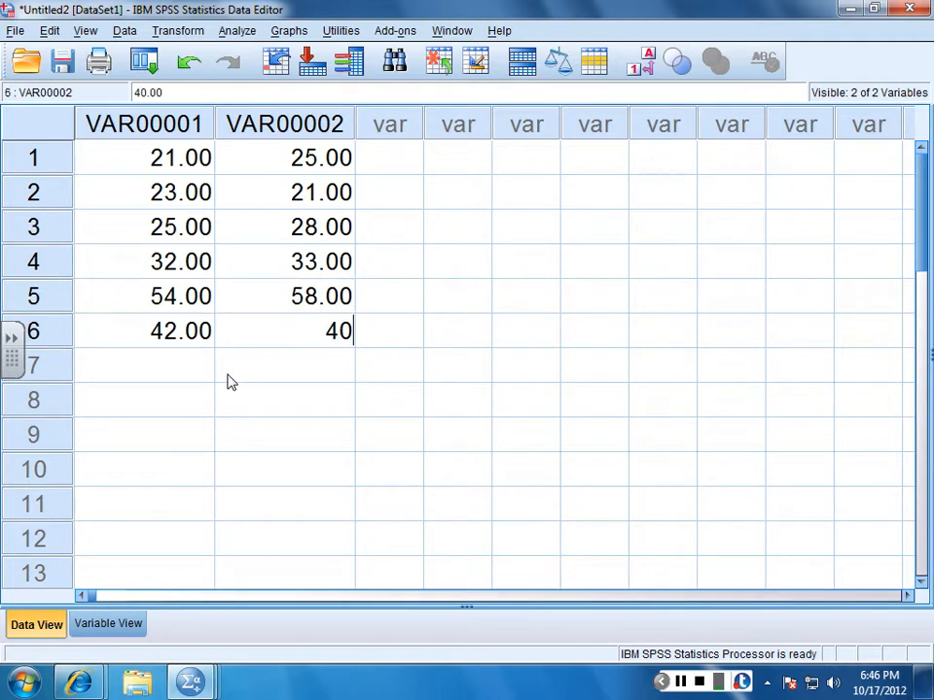
key("Return")
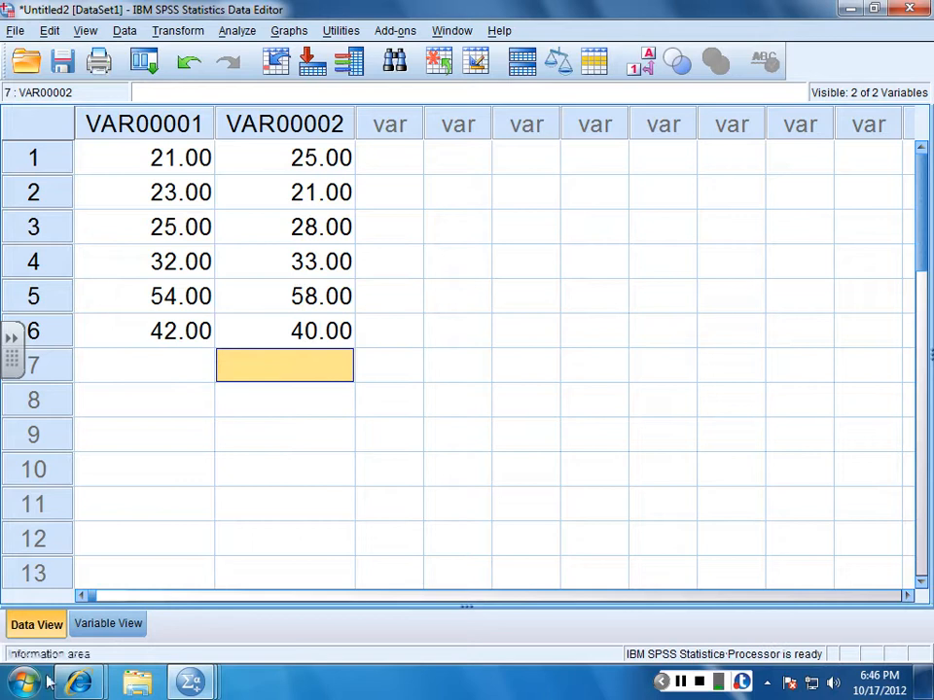
- Rename the first variable pretest and the second variable posttest
left_click(108, 624)
left_click(159, 143)
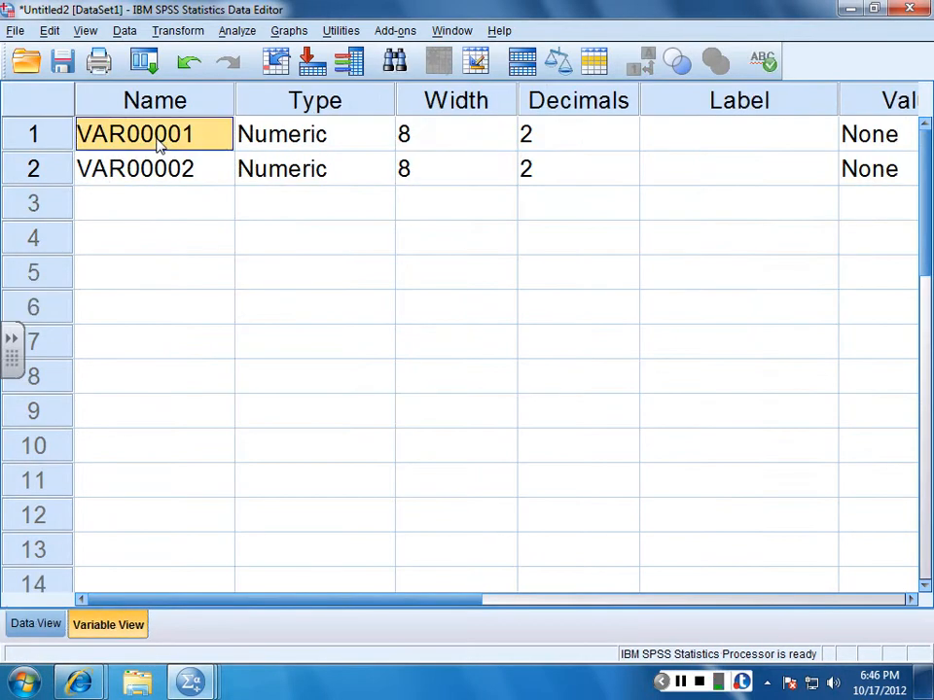
type("pr")
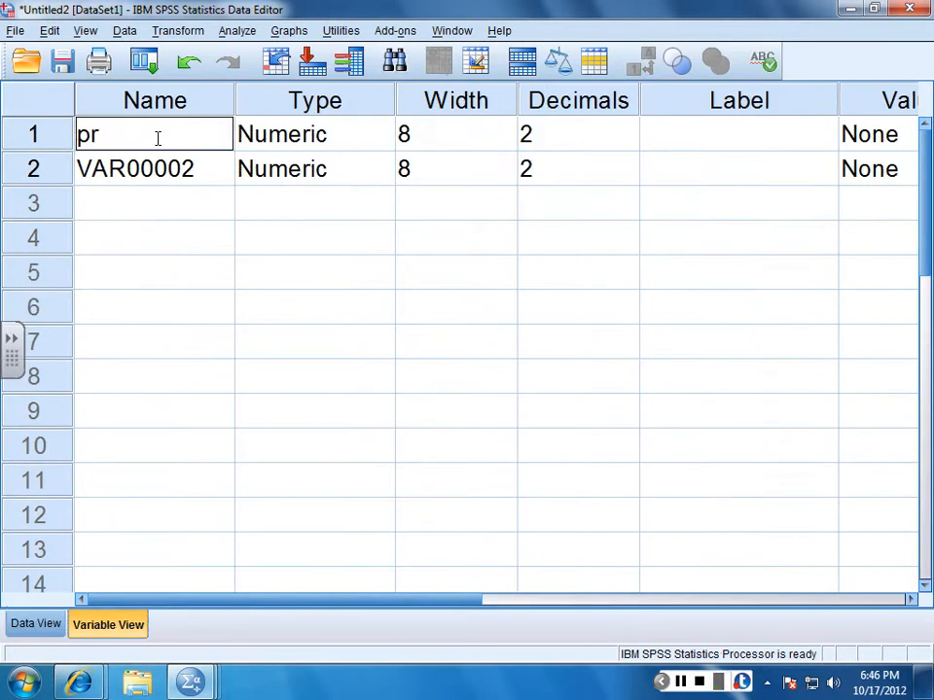
type("etest")
left_click(189, 180)
type("p")
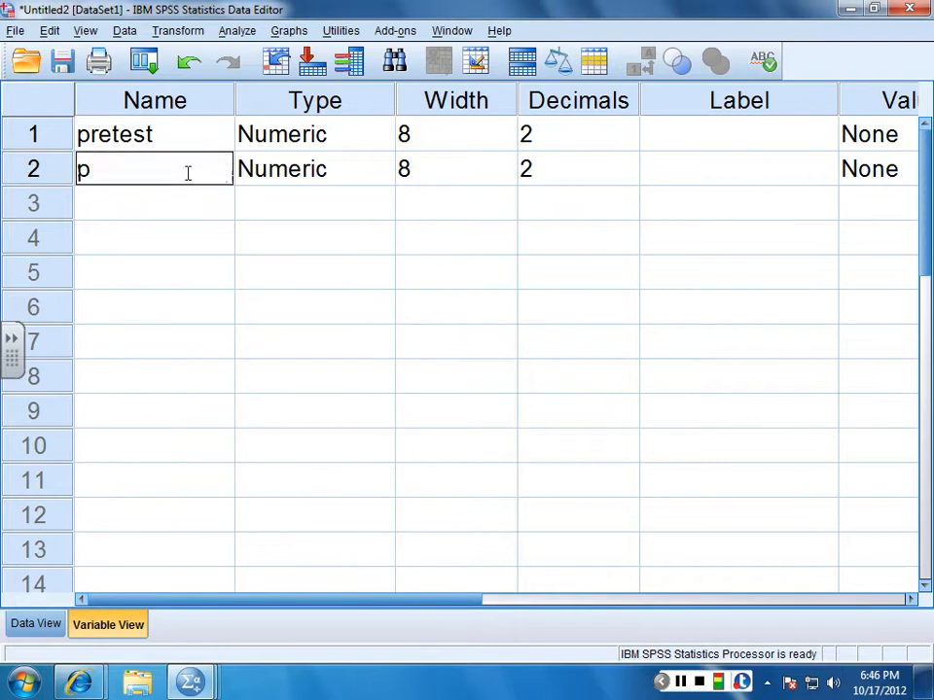
type("osttest")
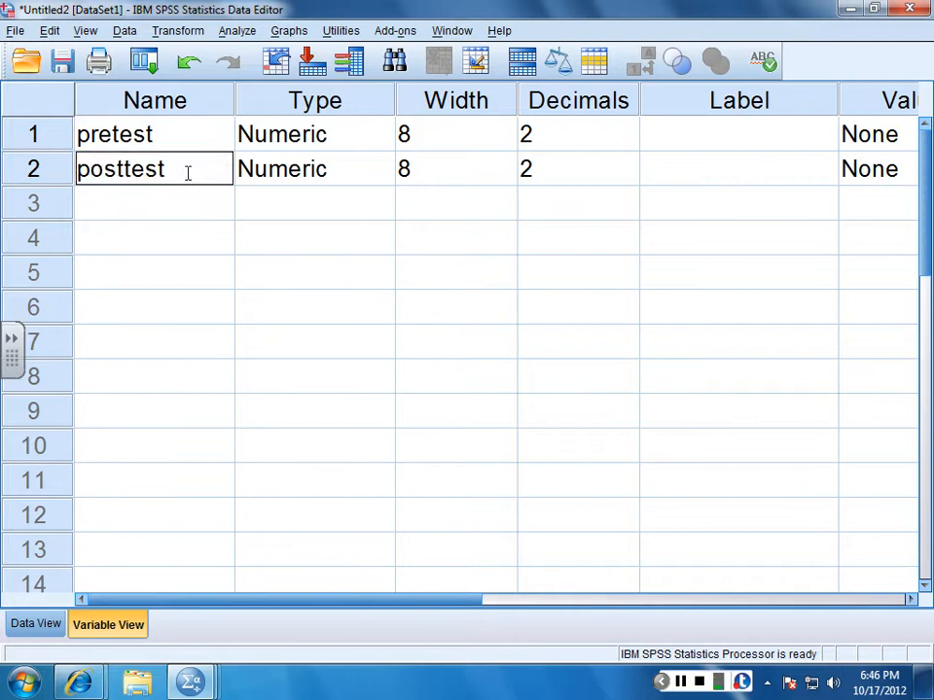
key("Return")
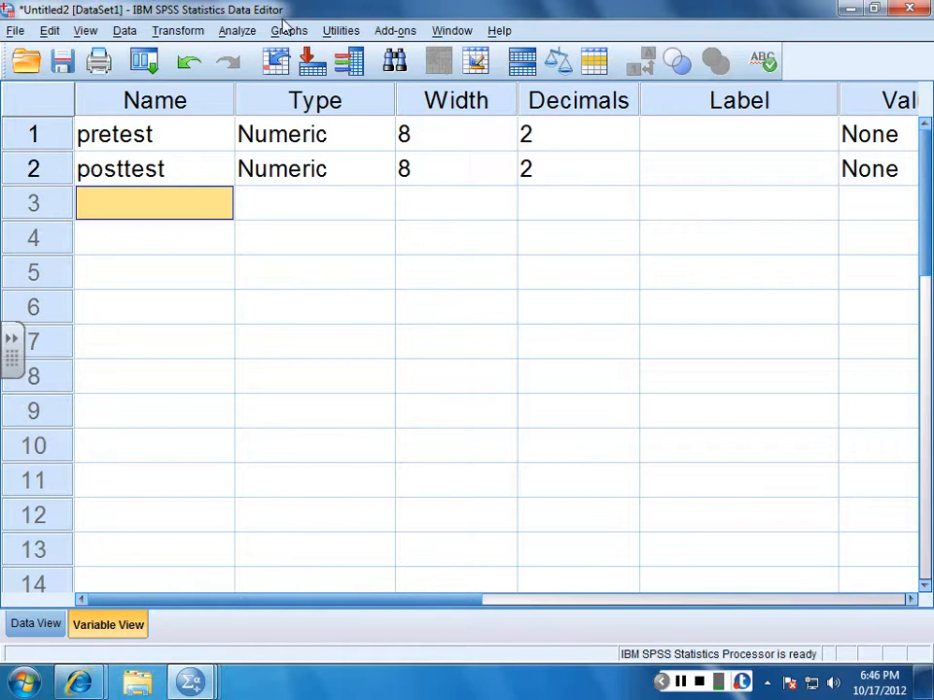
- Run a paired-samples t test with posttest as the first and pretest as the second variable, and view the full Paired Samples Test table
left_click(237, 31)
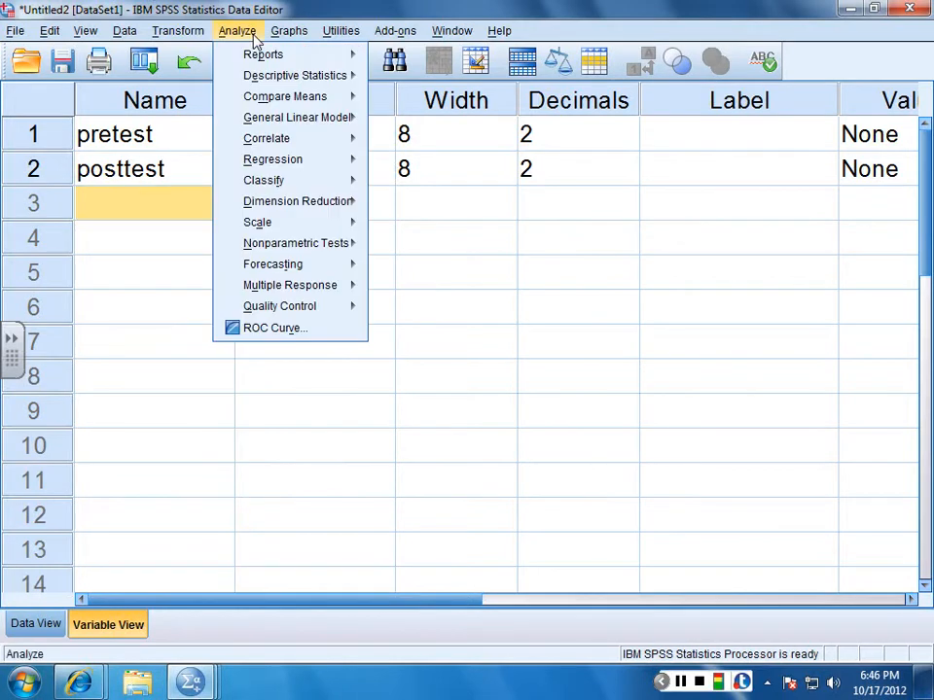
mouse_move(350, 99)
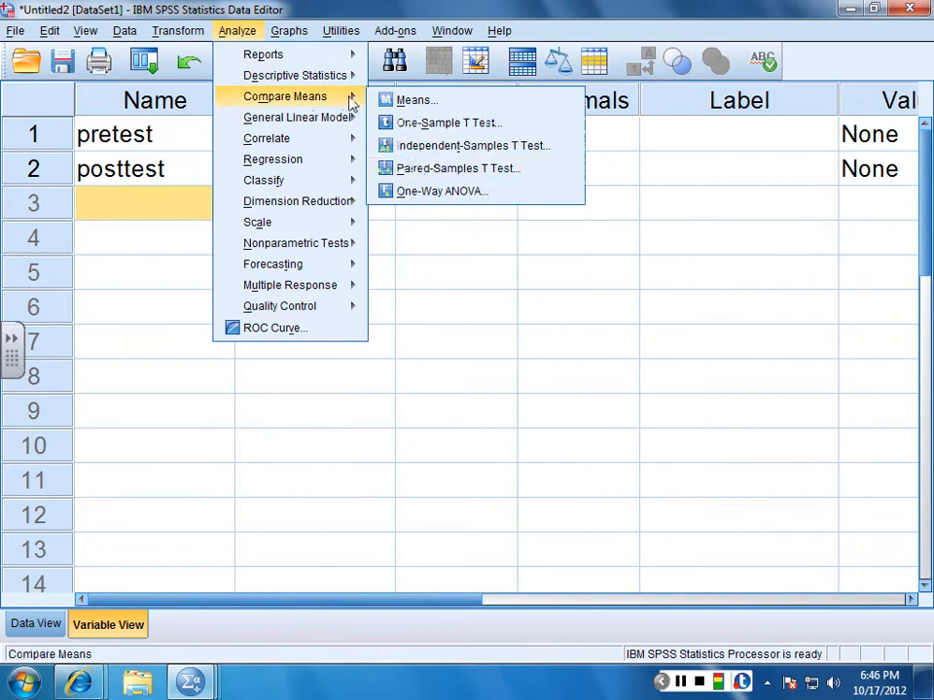
left_click(460, 181)
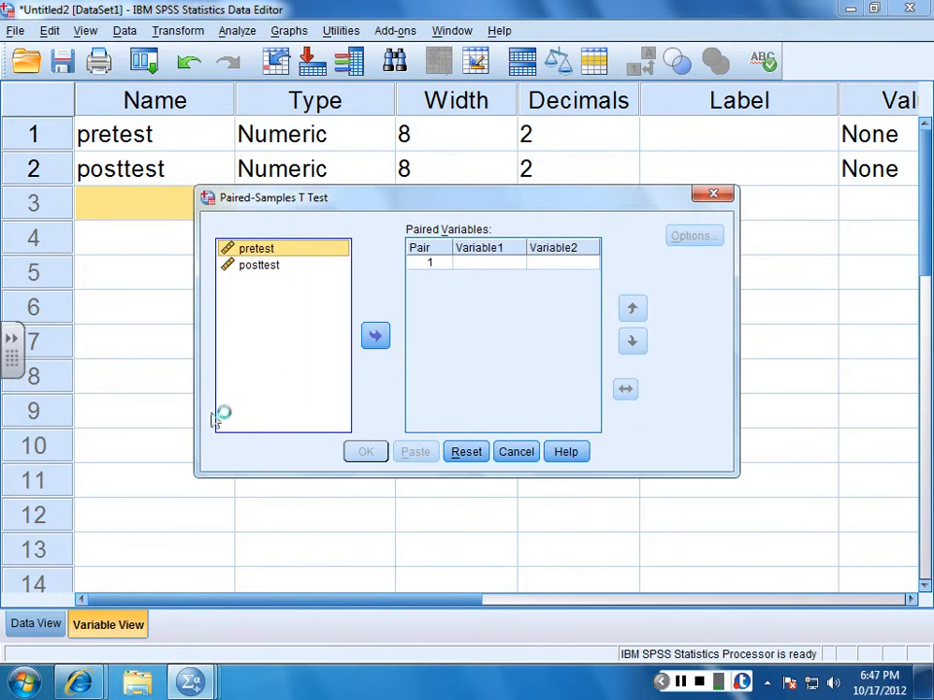
key("F1")
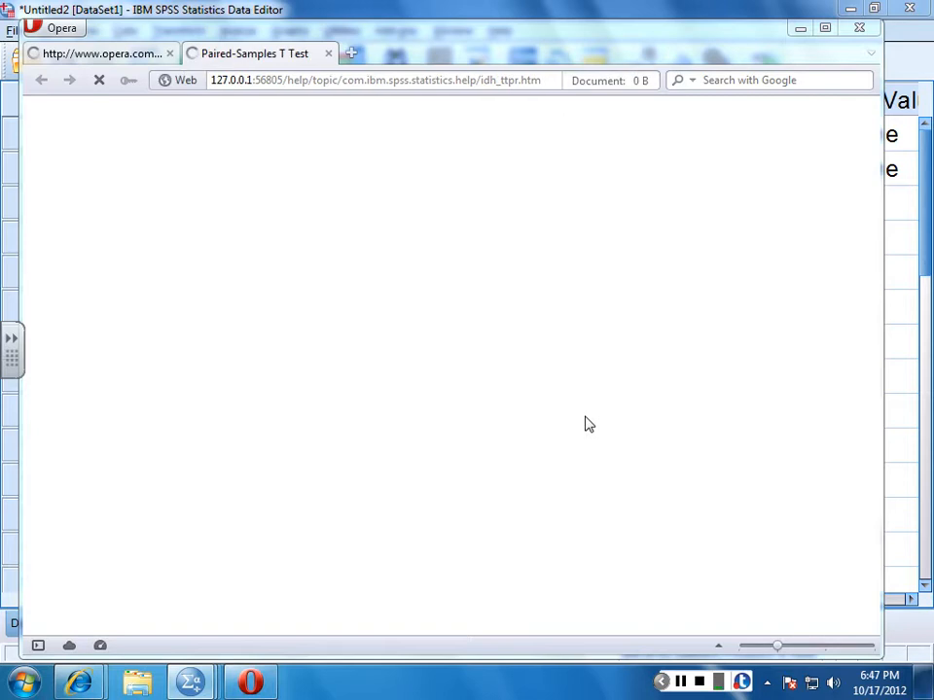
left_click(803, 31)
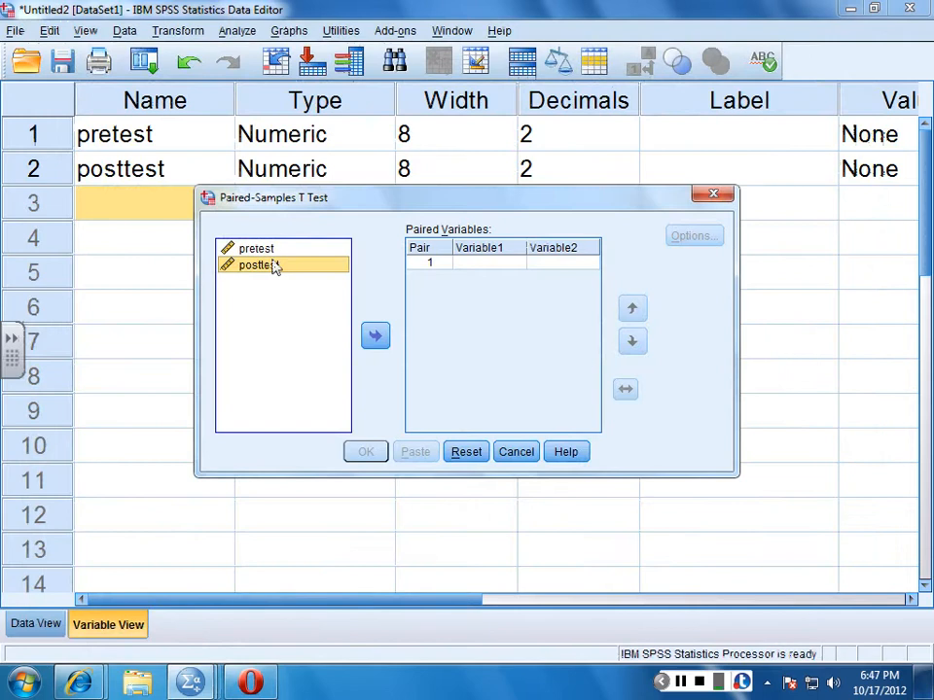
left_click(375, 335)
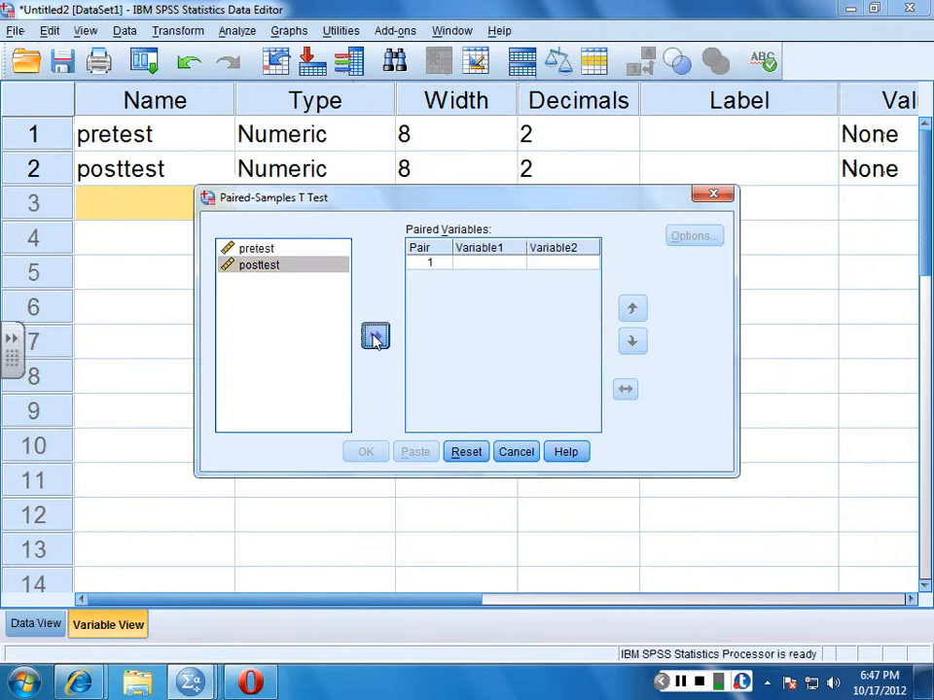
left_click(272, 252)
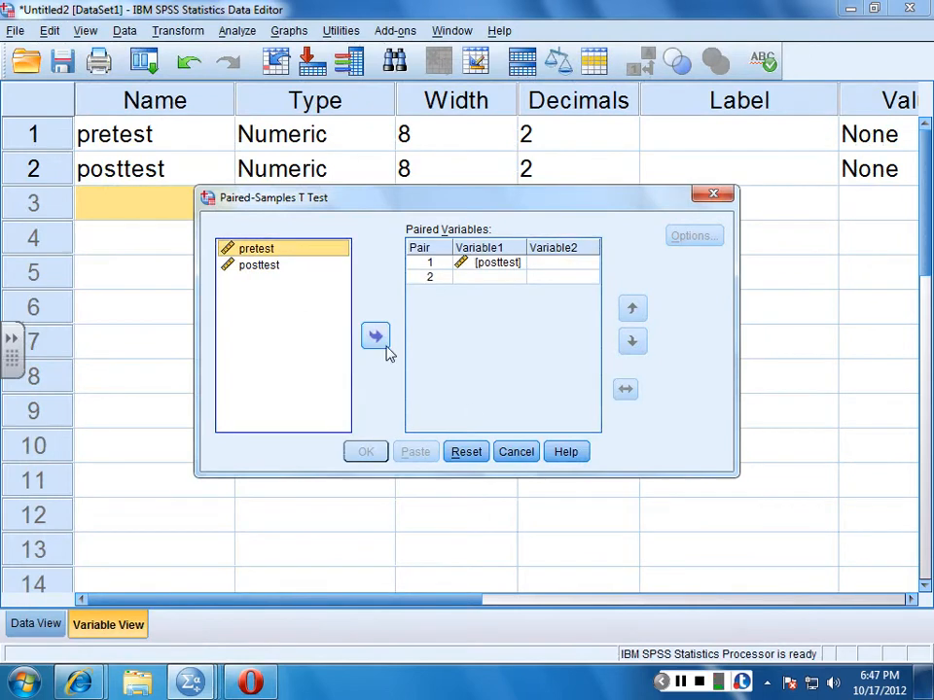
left_click(377, 336)
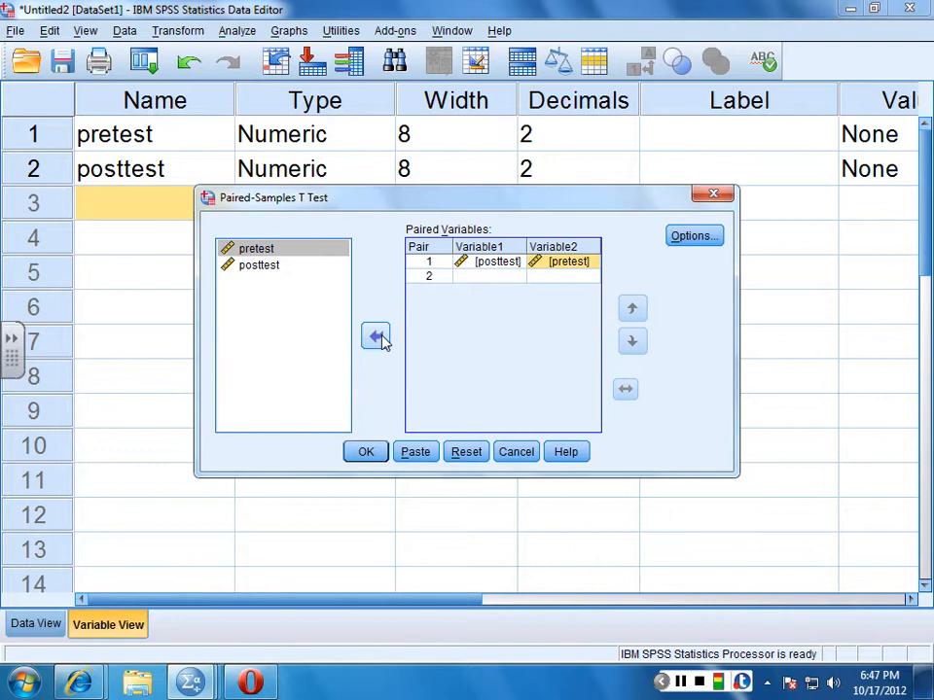
left_click(366, 453)
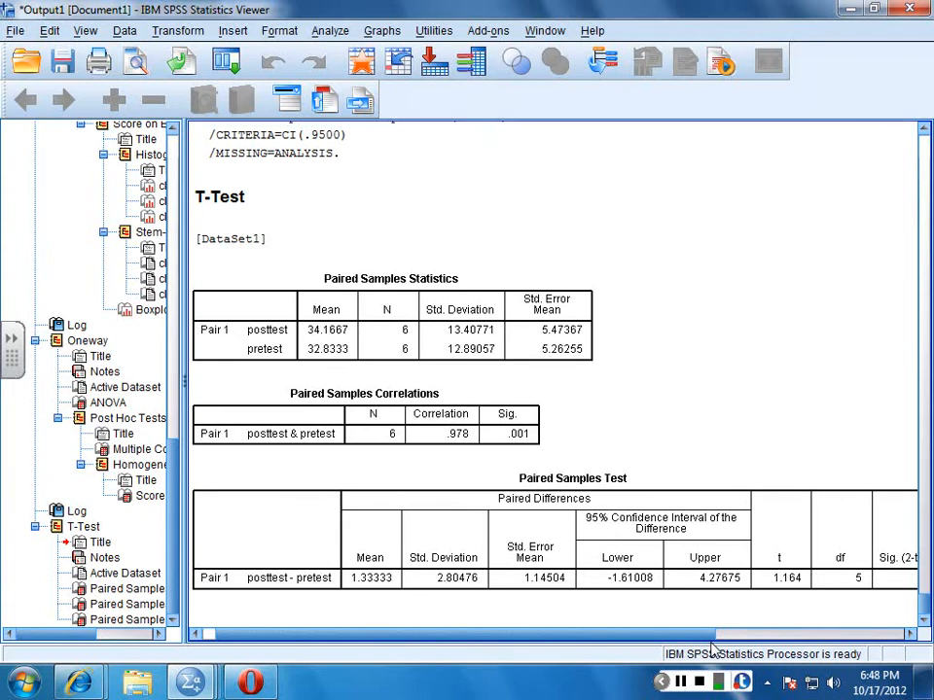
left_click_drag(713, 634, 758, 633)
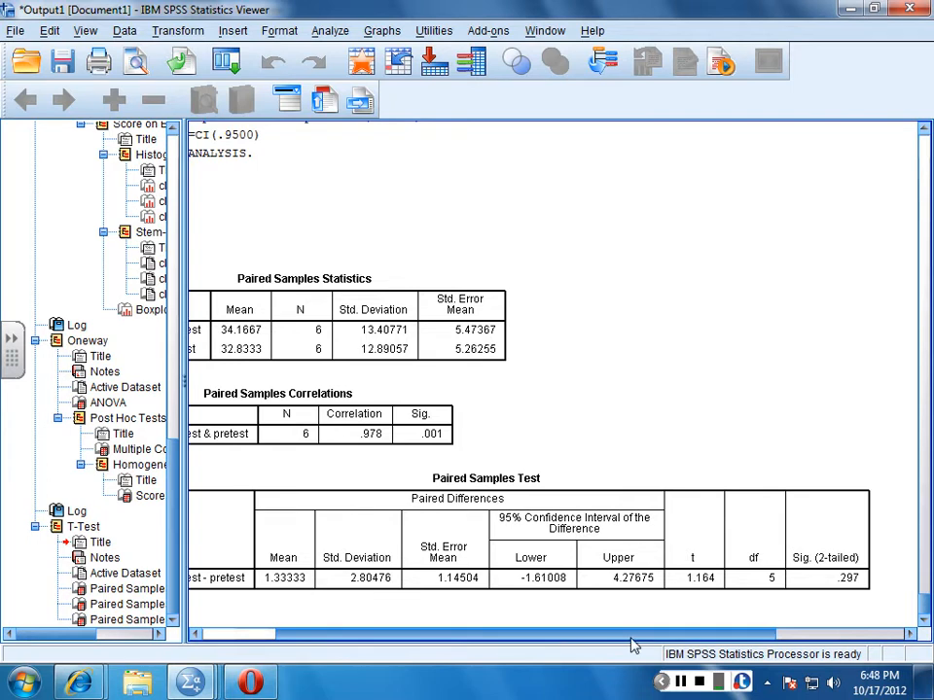
left_click_drag(630, 636, 491, 636)
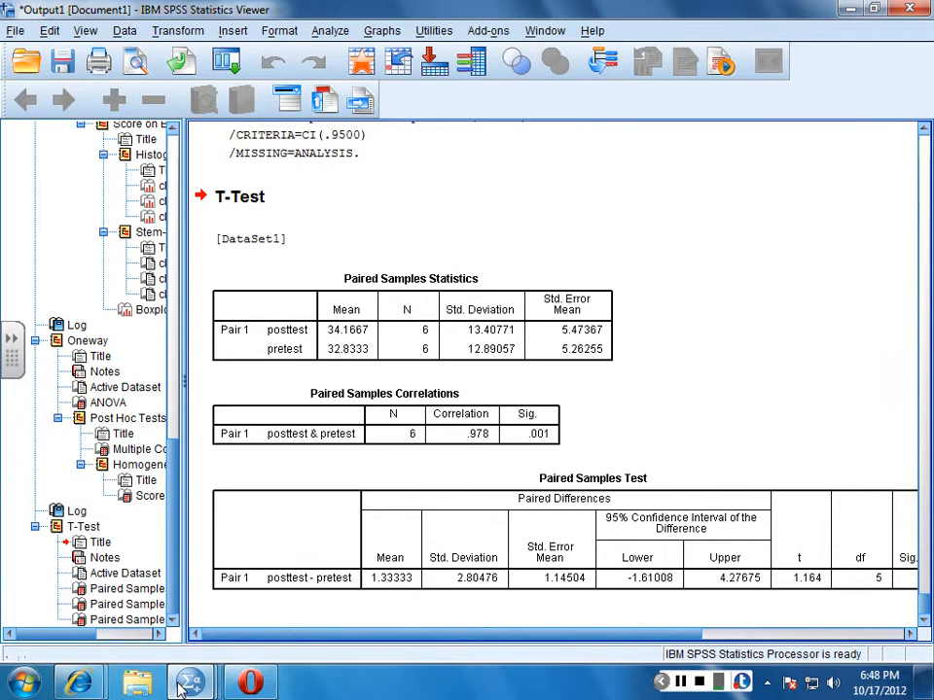
- Return to the pretest/posttest dataset in the Data Editor and show its data view
mouse_move(178, 684)
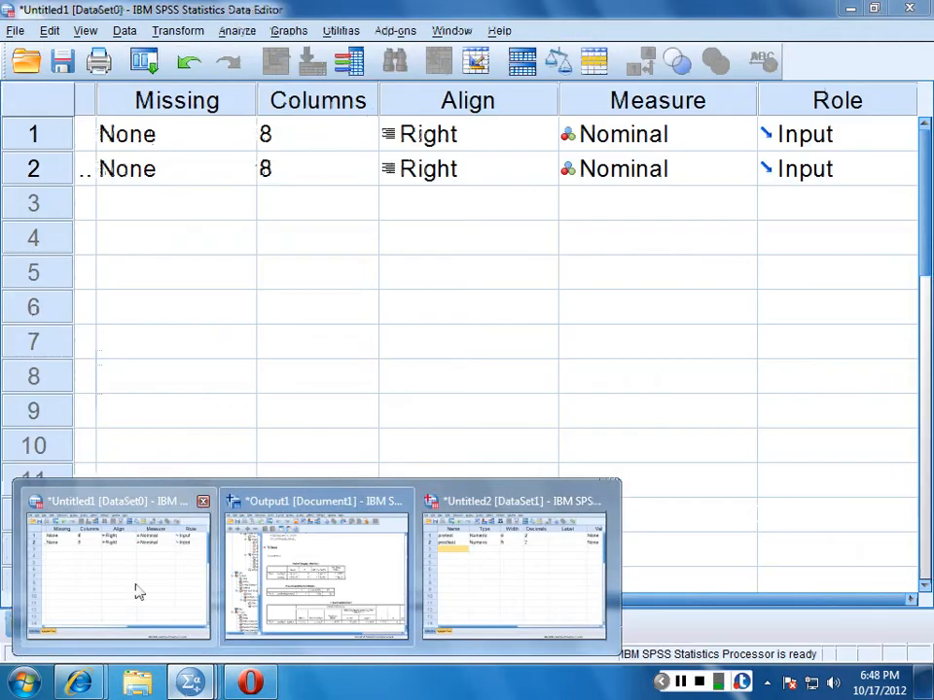
left_click(135, 590)
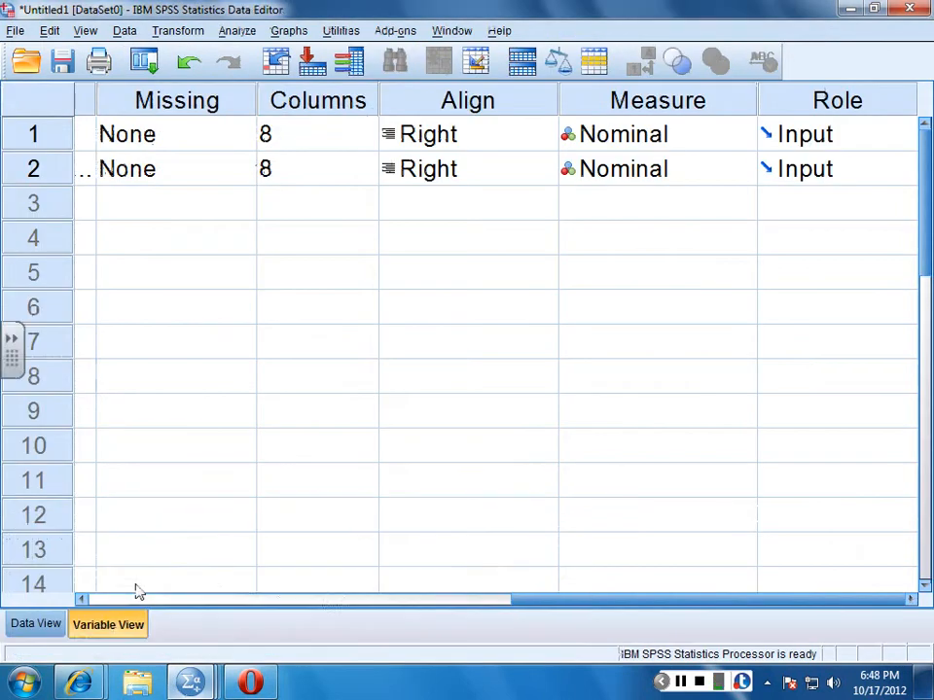
left_click(35, 624)
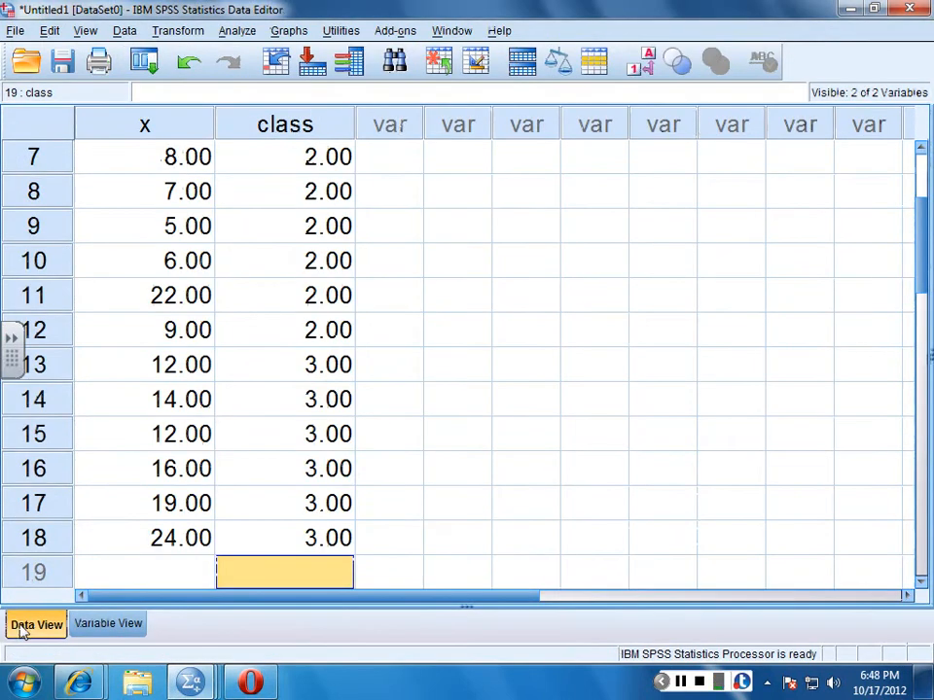
mouse_move(201, 687)
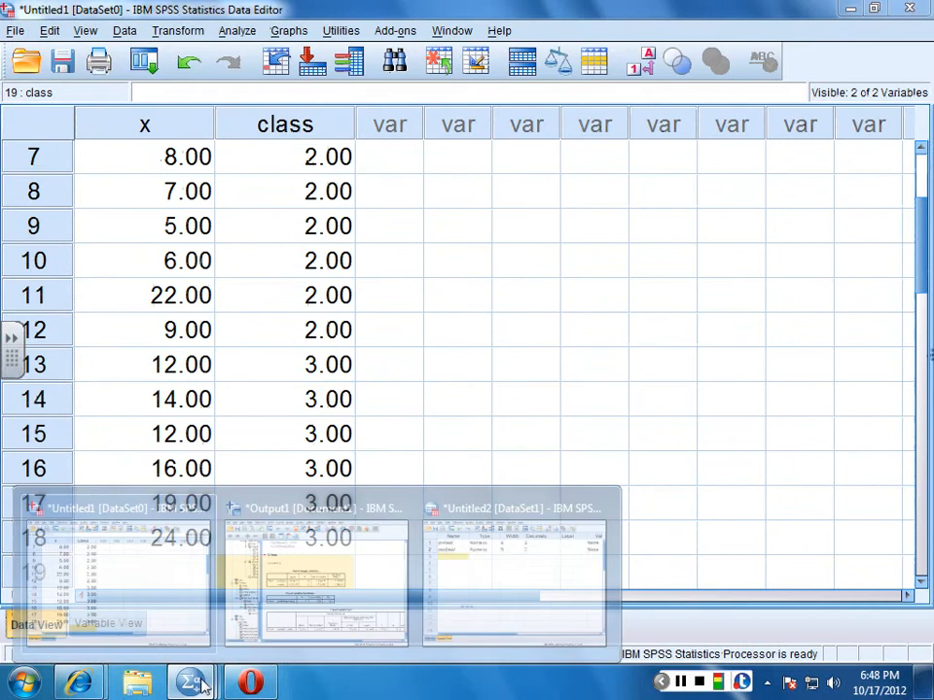
left_click(531, 609)
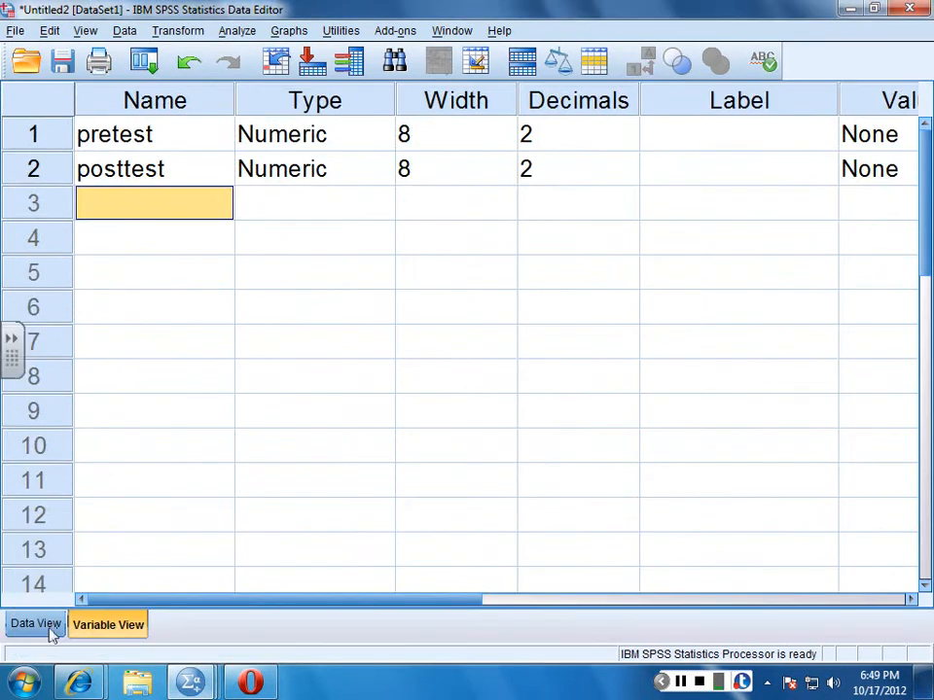
left_click(49, 625)
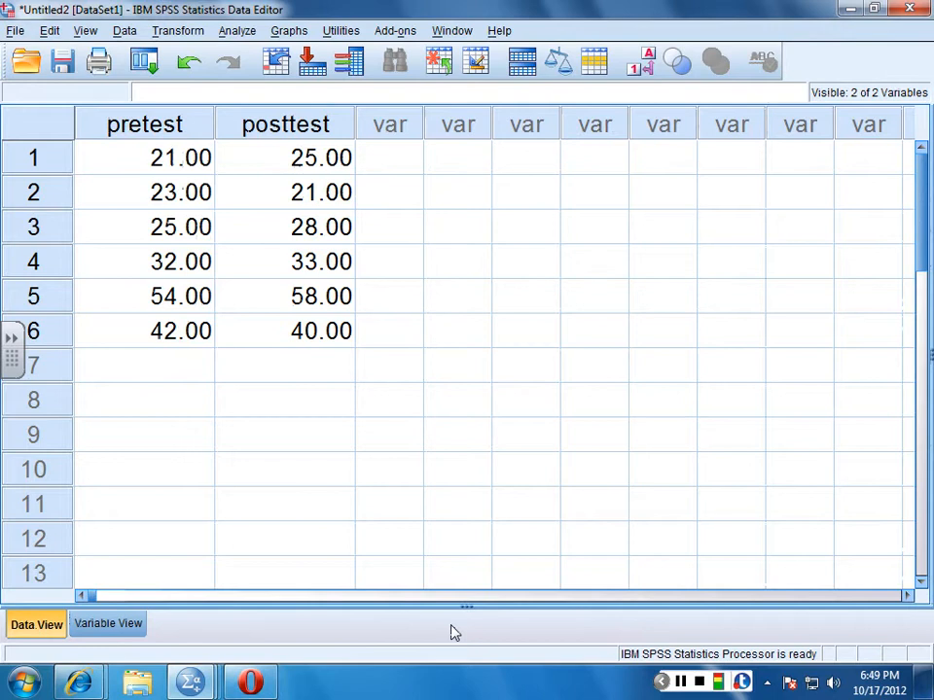
- Compute a new variable named improvement as posttest - pretest
left_click(172, 35)
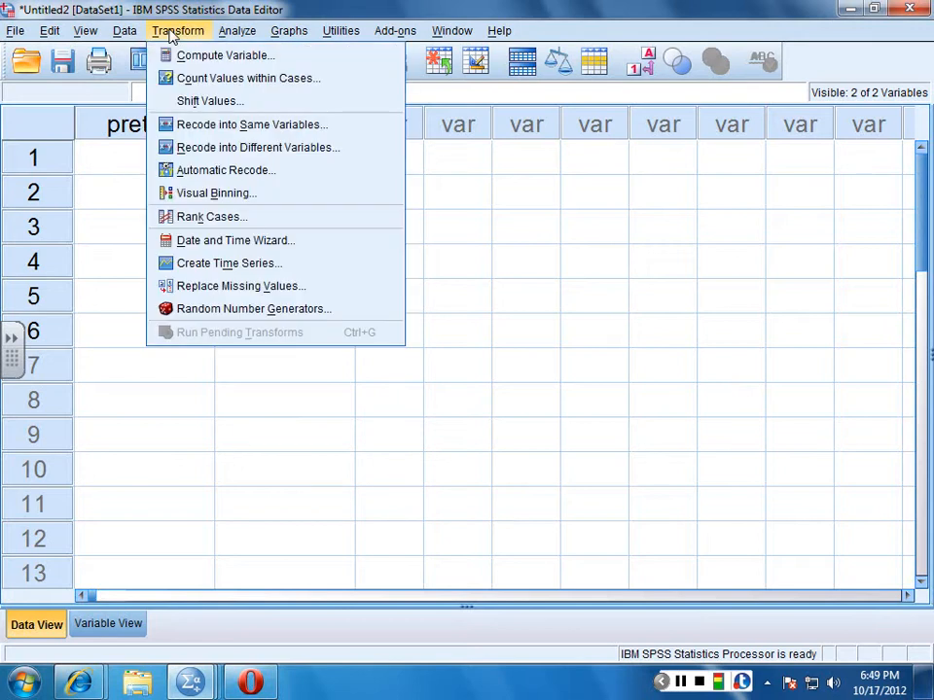
left_click(194, 66)
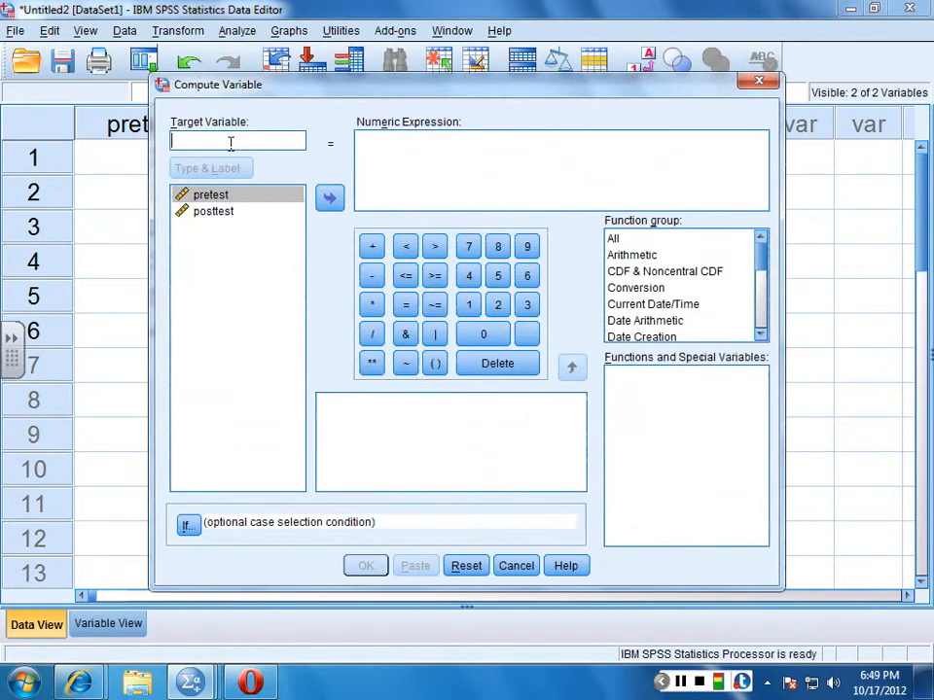
type("imp")
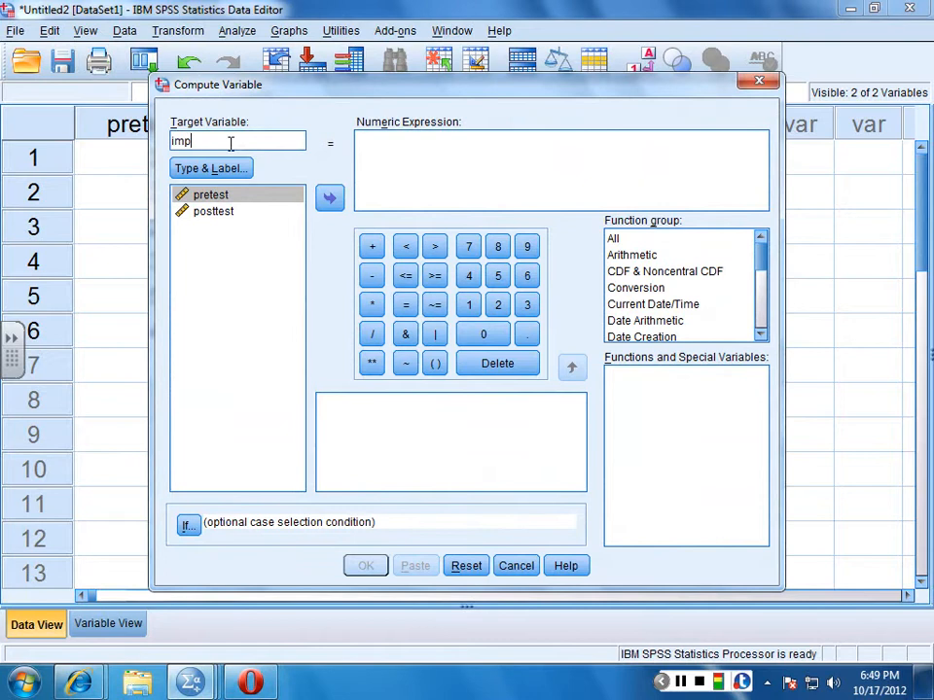
type("rovement")
left_click(368, 170)
left_click(210, 195)
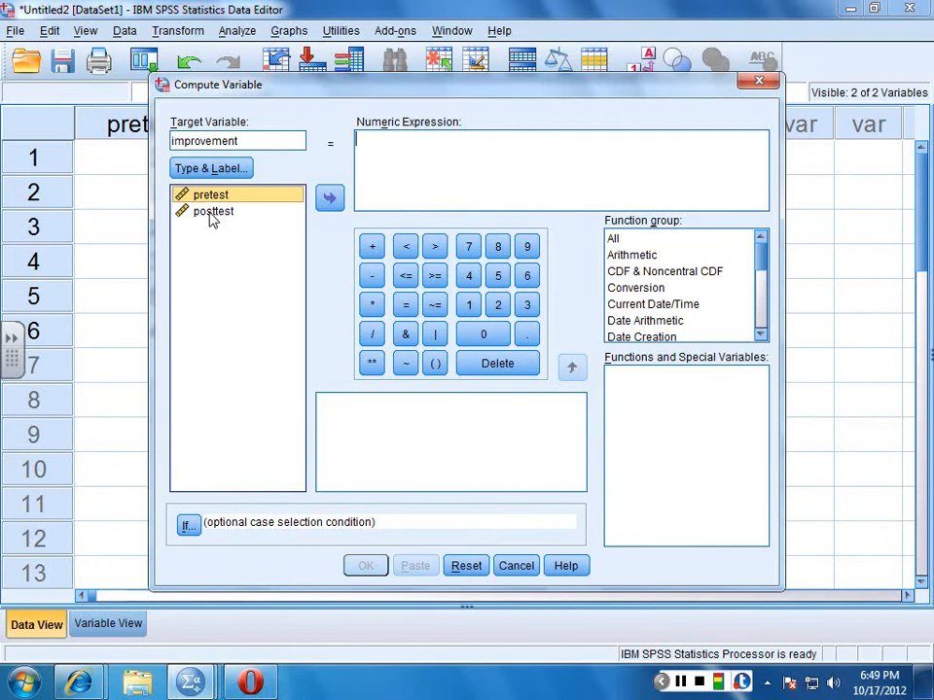
double_click(213, 212)
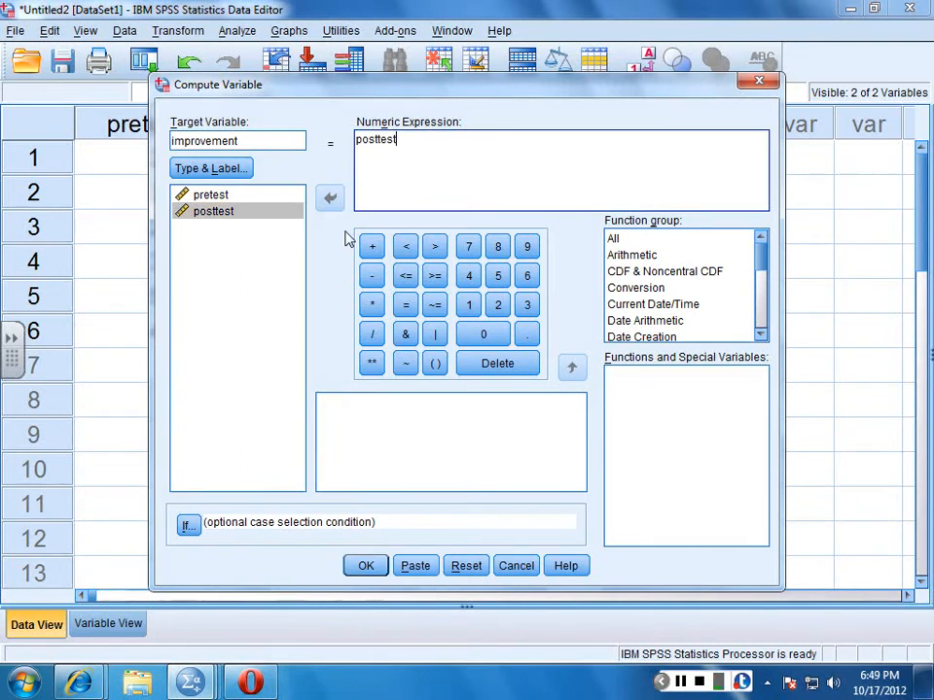
left_click(372, 277)
left_click(210, 195)
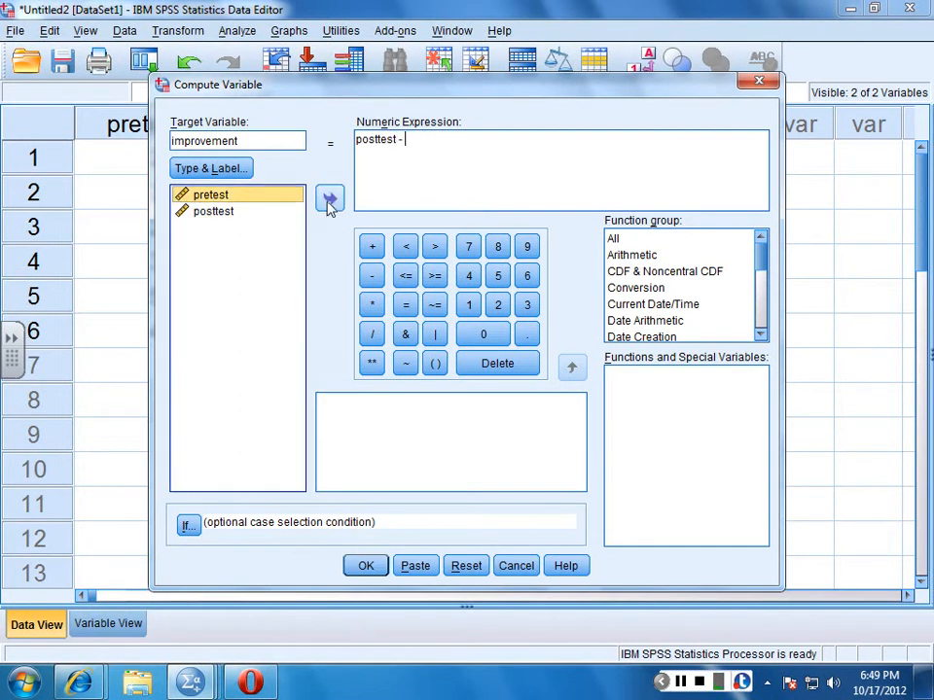
left_click(329, 201)
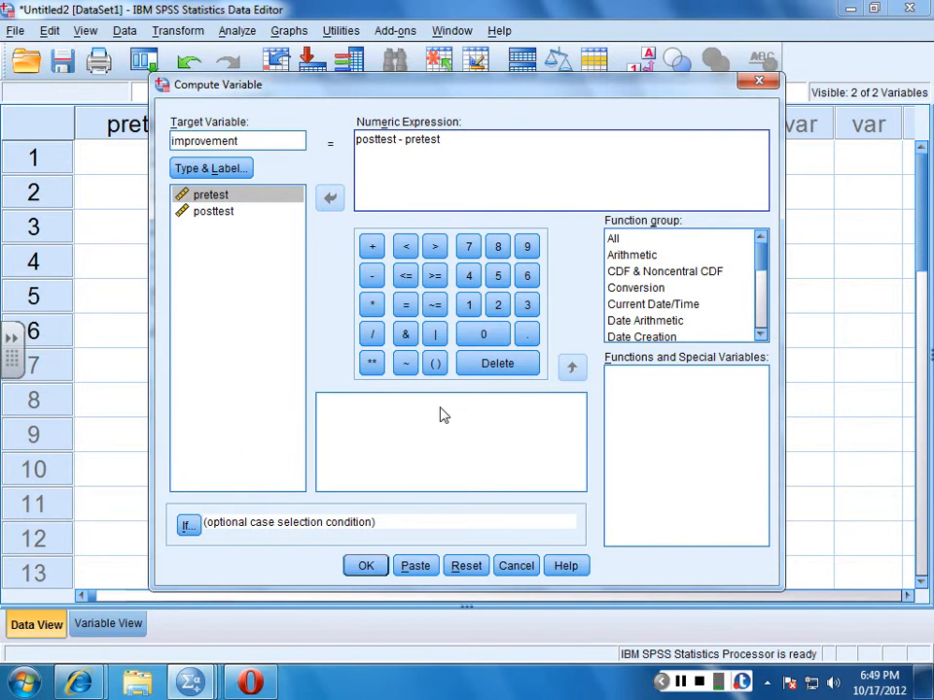
left_click(367, 565)
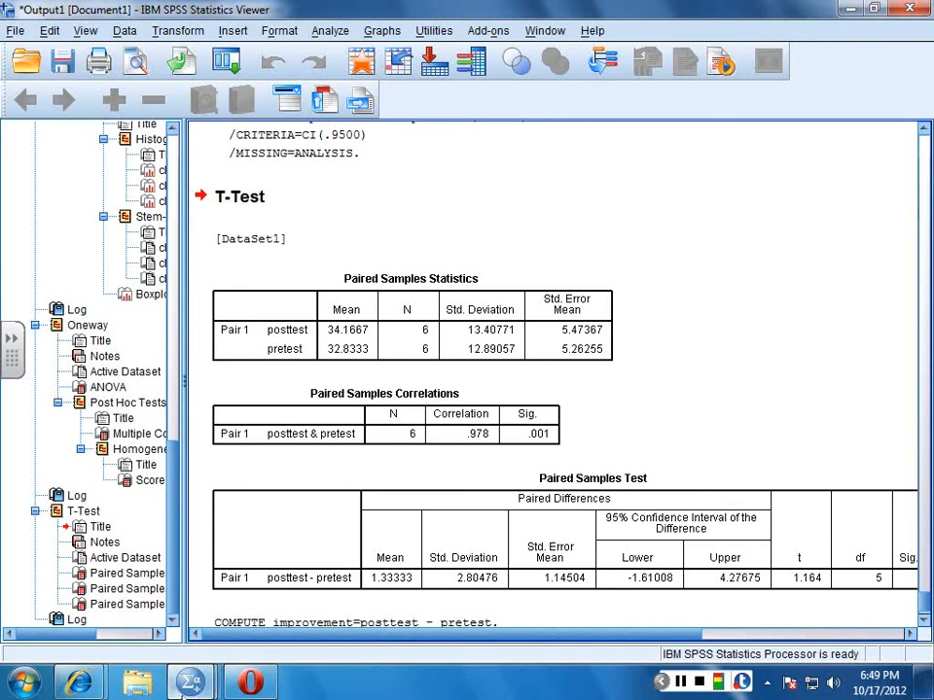
- Return to the pretest/posttest dataset and run a one-sample t test on improvement with a test value of 0
mouse_move(193, 687)
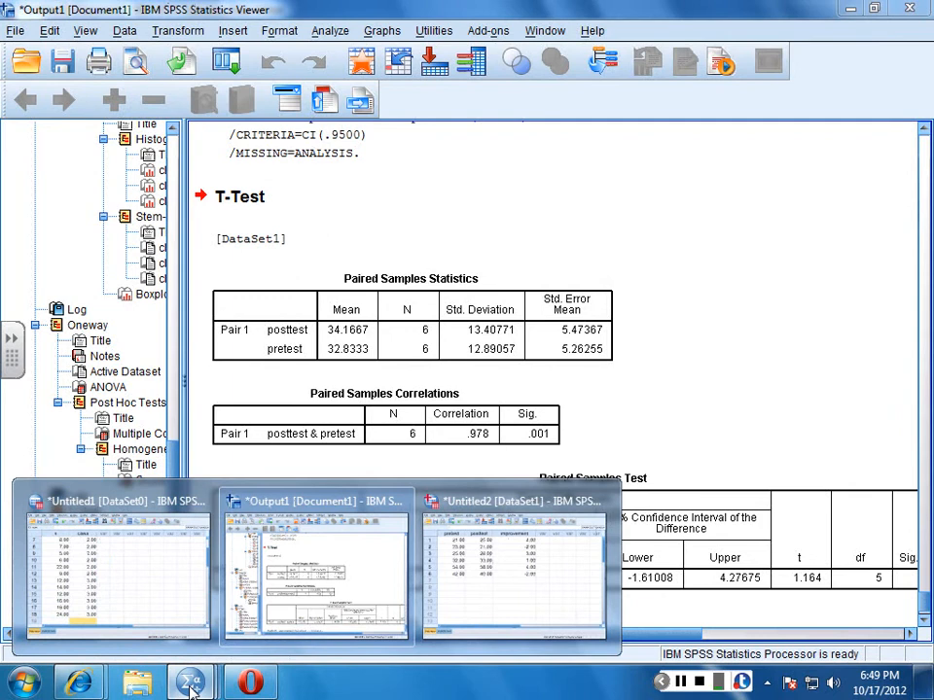
mouse_move(541, 589)
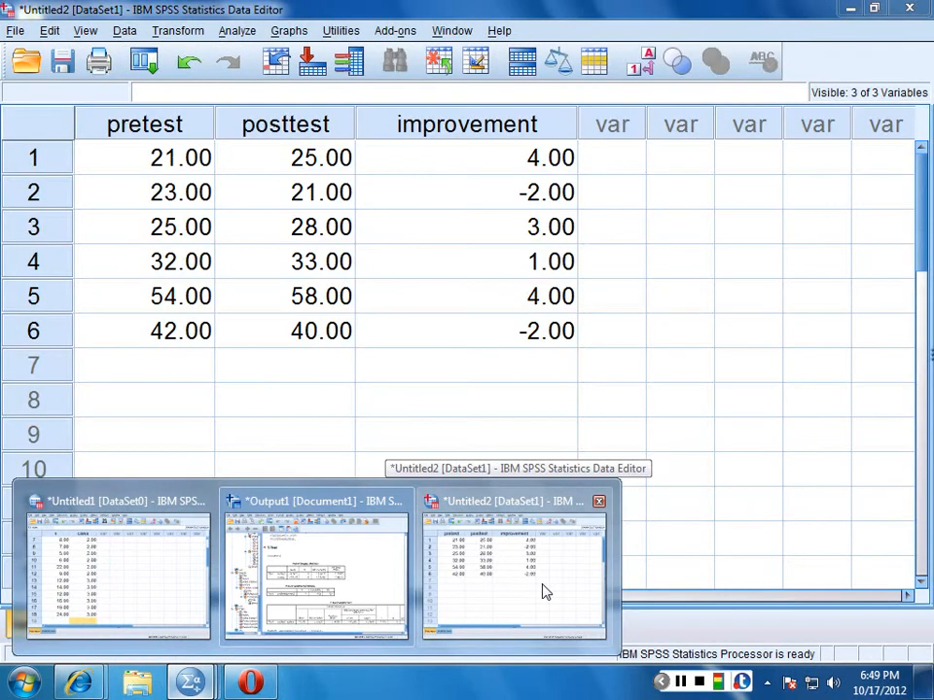
left_click(545, 591)
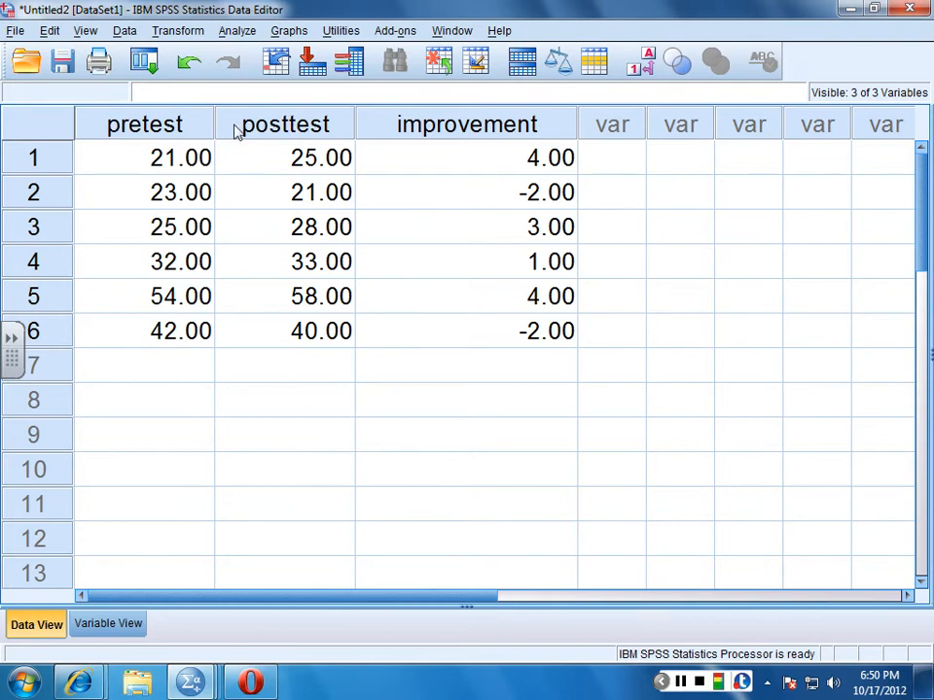
left_click(239, 32)
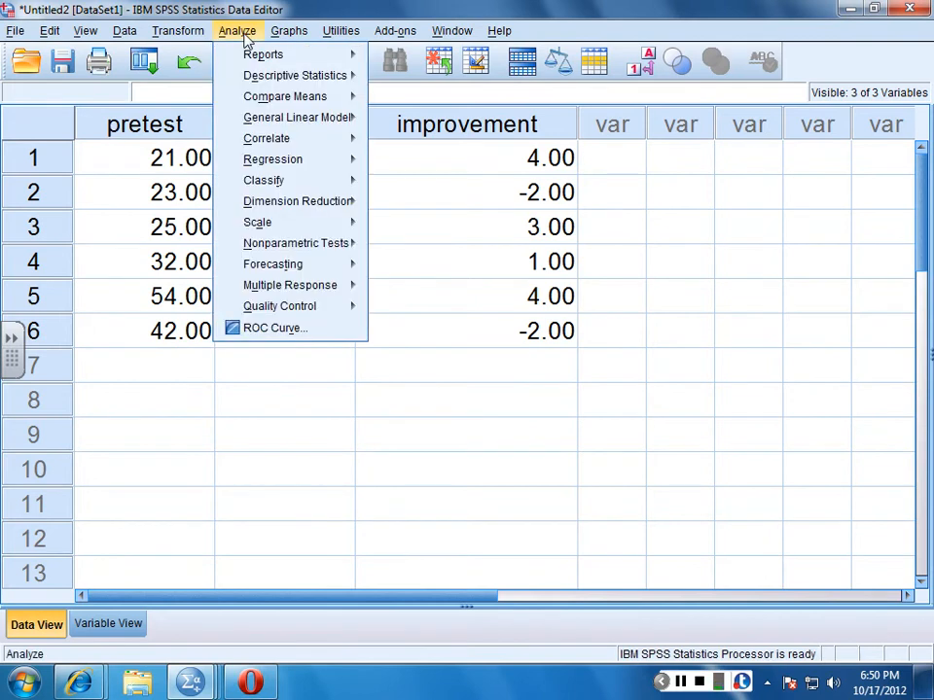
mouse_move(288, 101)
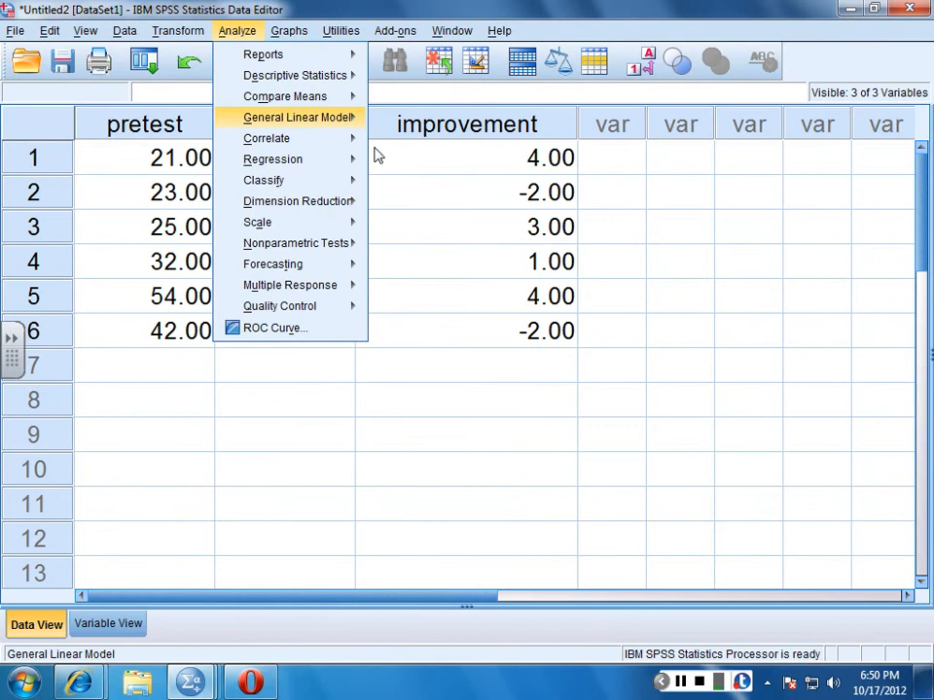
mouse_move(300, 65)
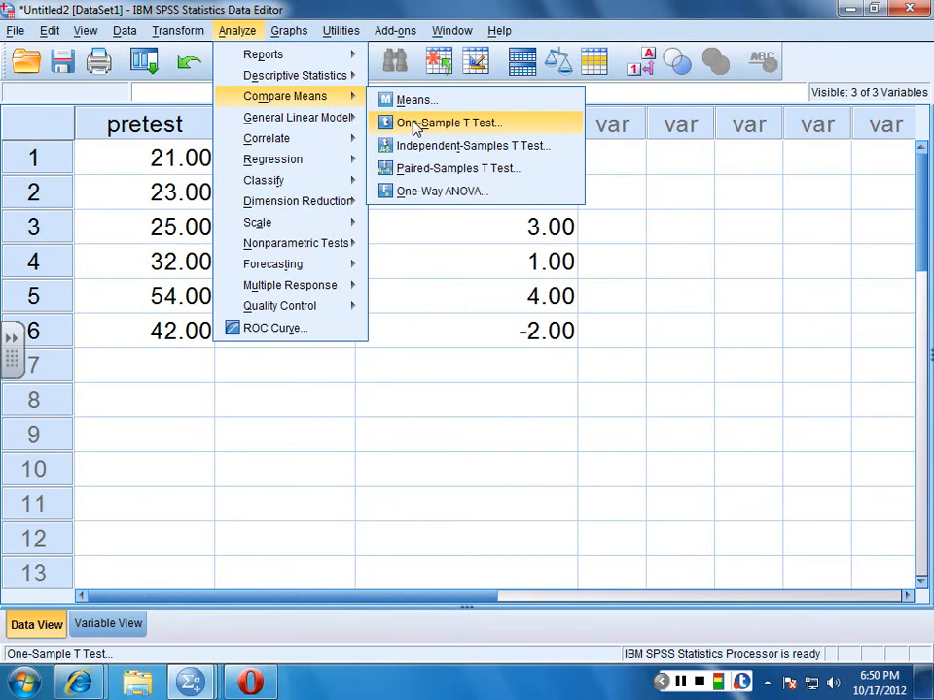
left_click(416, 127)
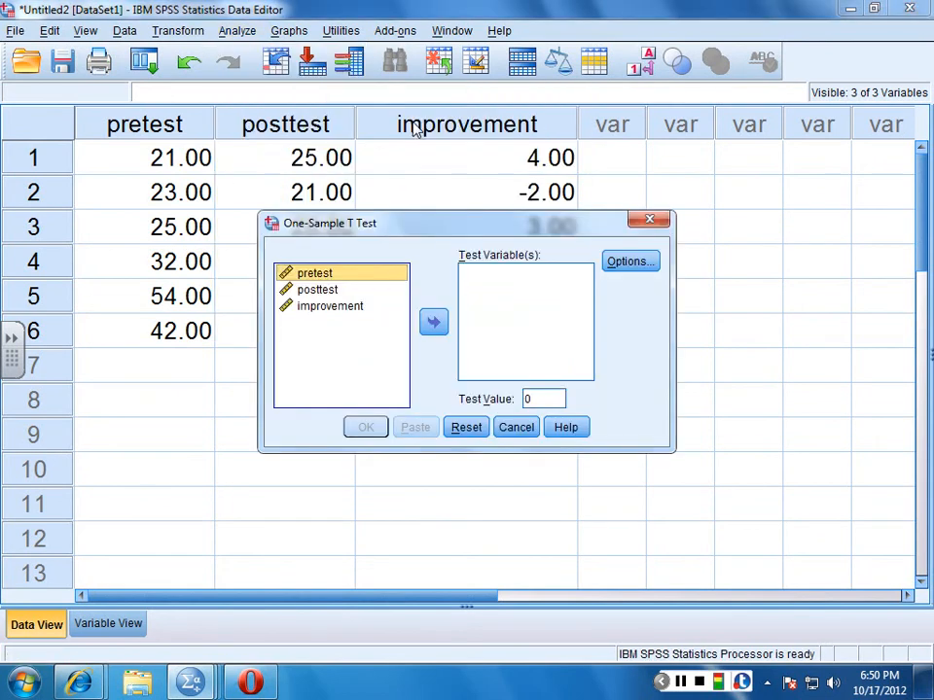
left_click(327, 307)
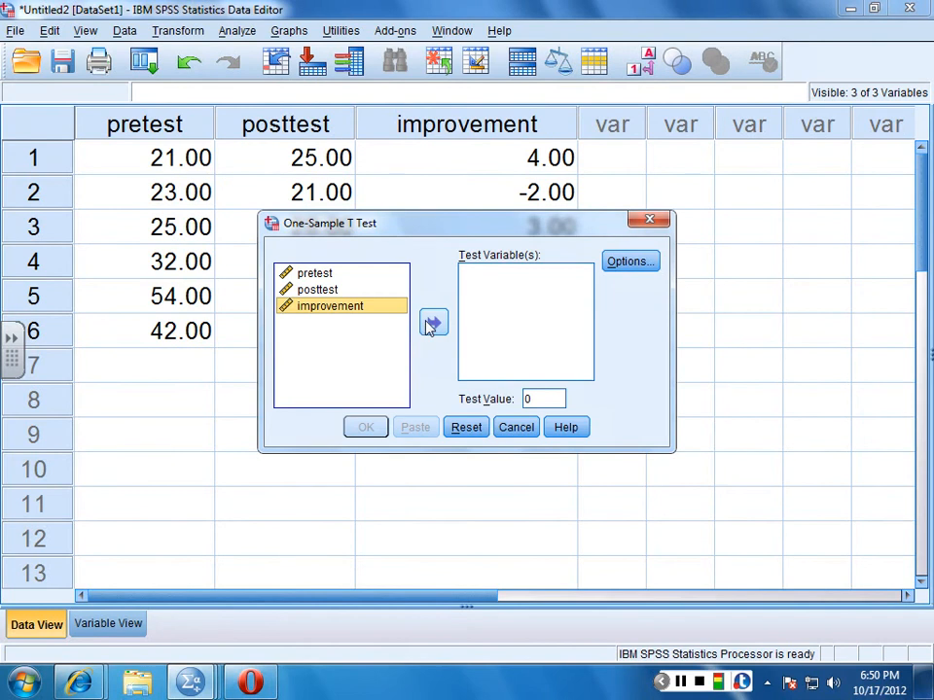
left_click(434, 322)
left_click(533, 397)
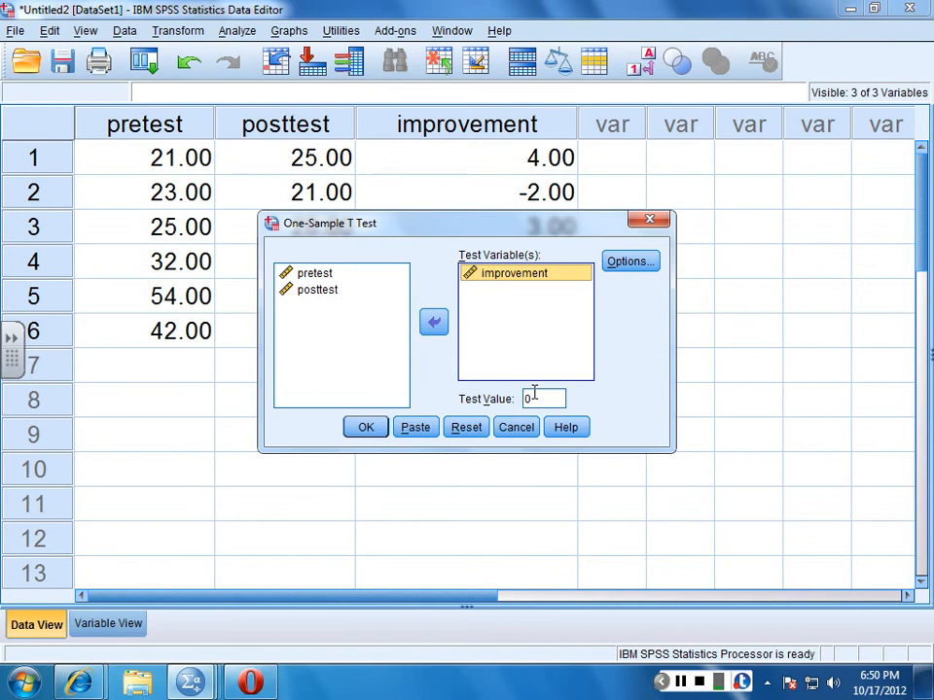
left_click(361, 432)
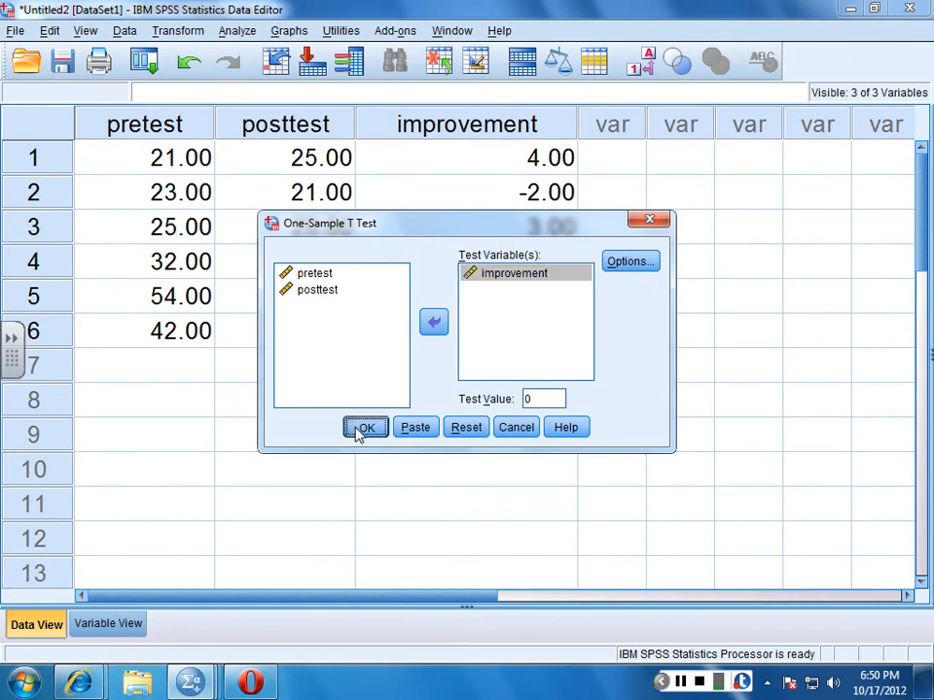